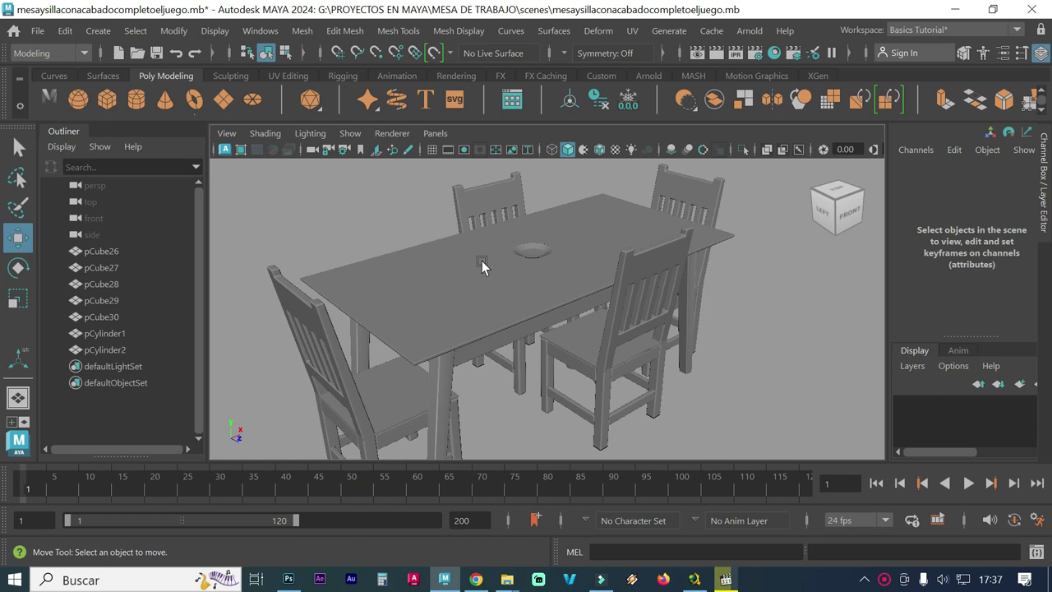
- Confirm the working units are centimeter and degrees in Preferences and save the preferences
{"action": "left_click", "coordinate": [221, 33]}
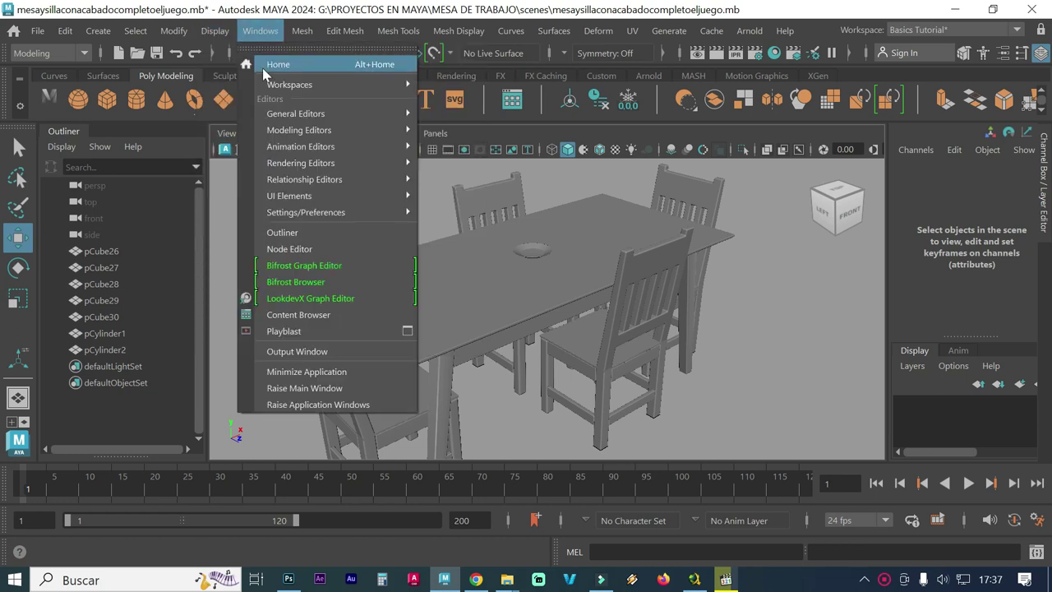
{"action": "mouse_move", "coordinate": [306, 212]}
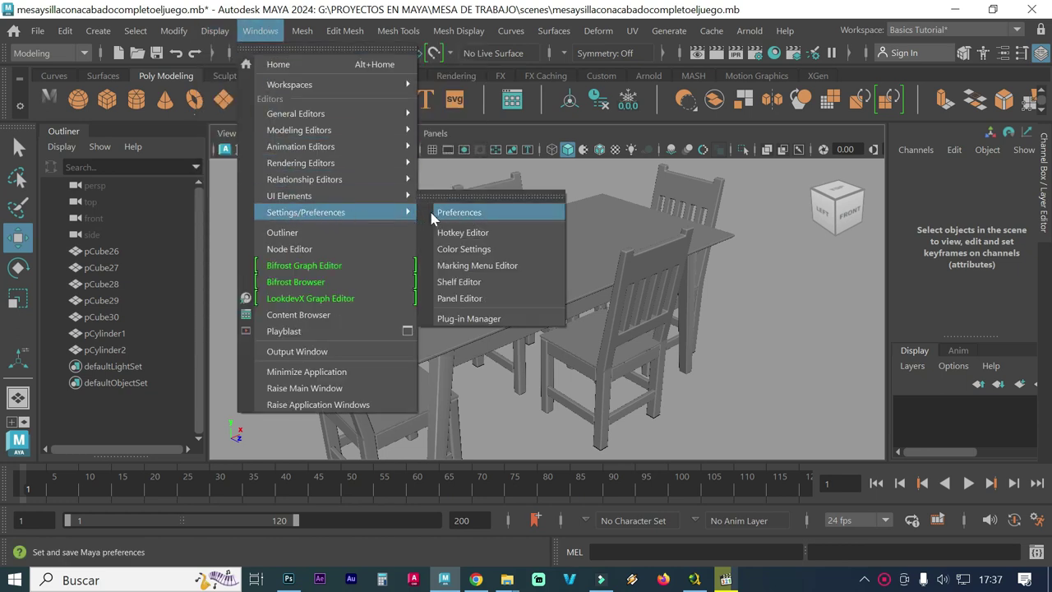
{"action": "left_click", "coordinate": [434, 213]}
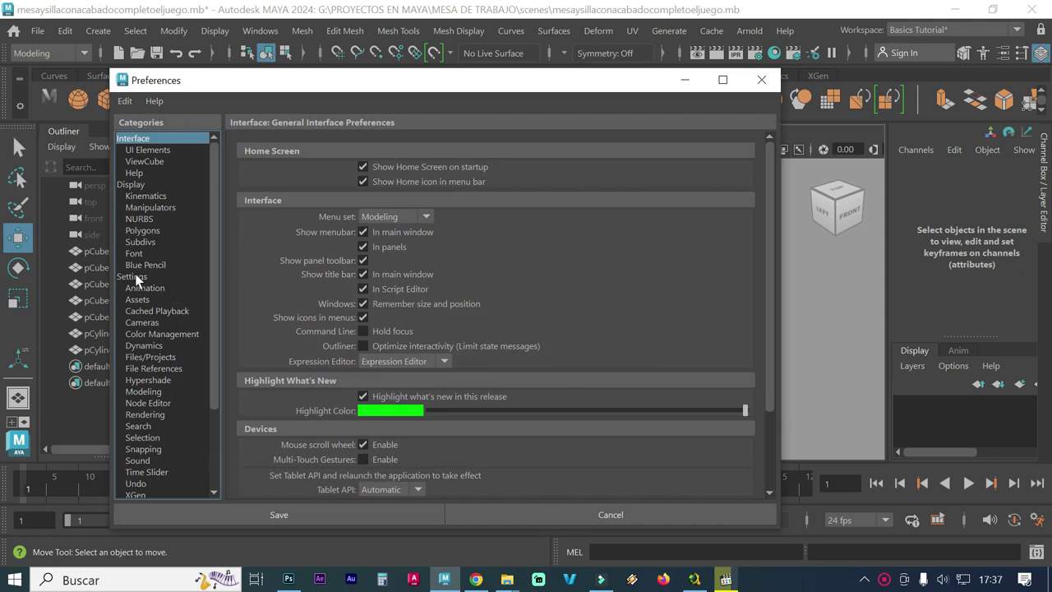
{"action": "left_click", "coordinate": [133, 277]}
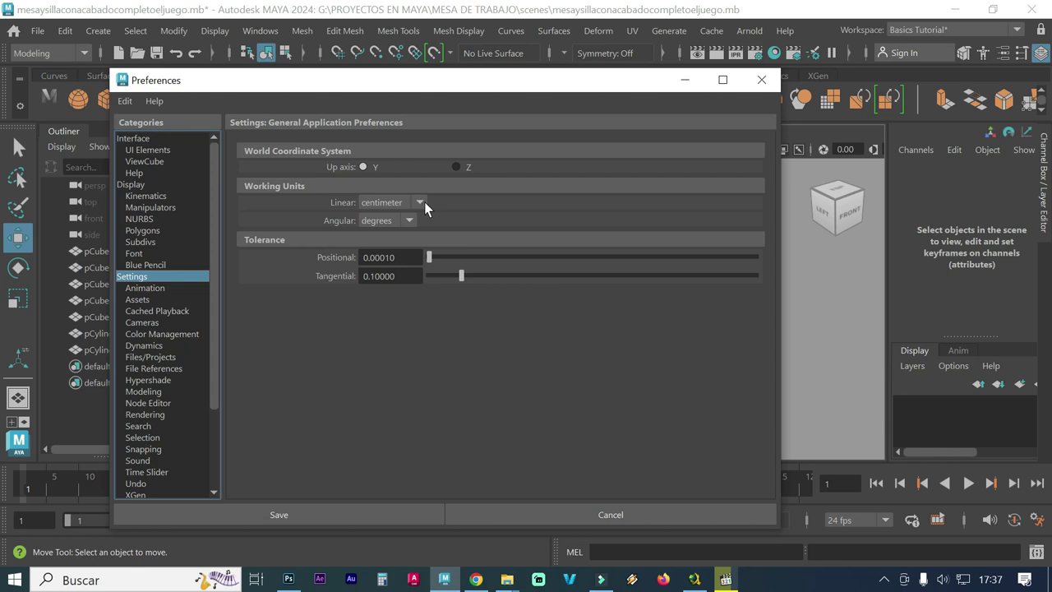
{"action": "left_click", "coordinate": [761, 80]}
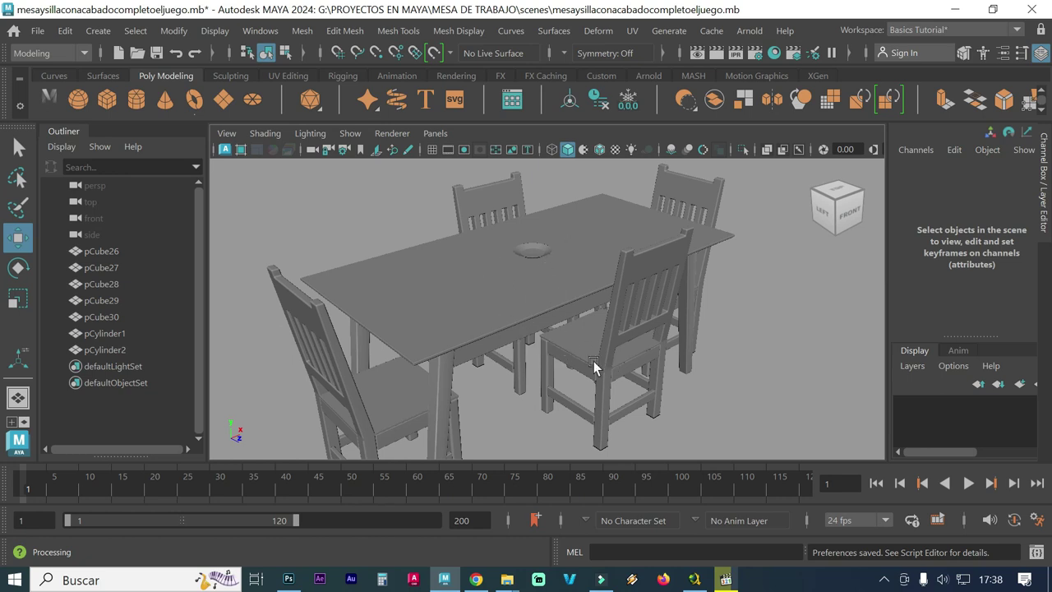
- Create a polygon cylinder with radius 2, height 0.2 and 20 axis divisions
{"action": "middle_click_drag", "start_coordinate": [608, 364], "coordinate": [546, 350], "text": "alt"}
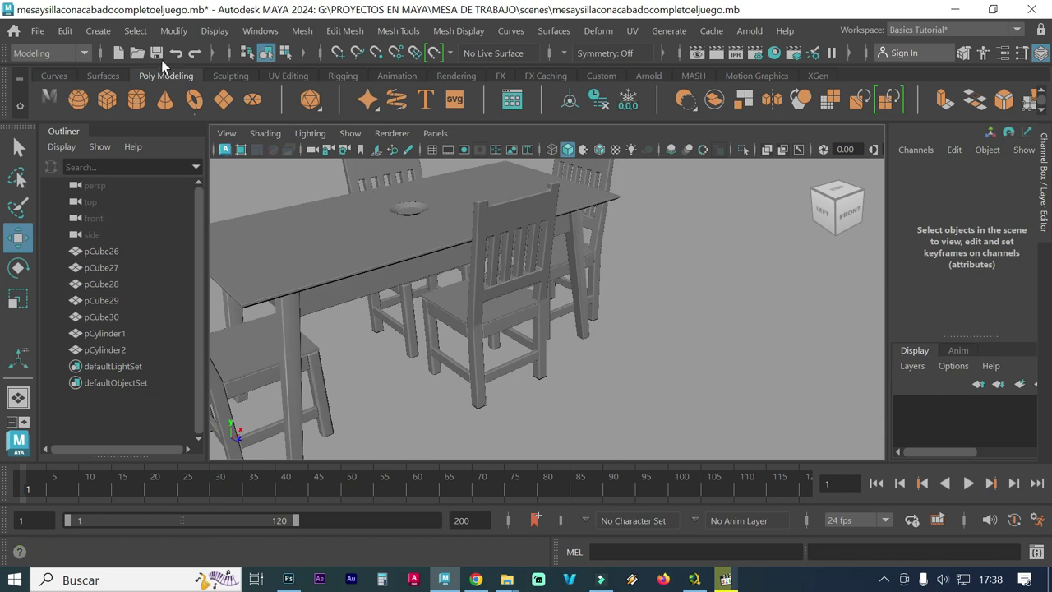
{"action": "left_click", "coordinate": [149, 35]}
{"action": "left_click", "coordinate": [173, 31]}
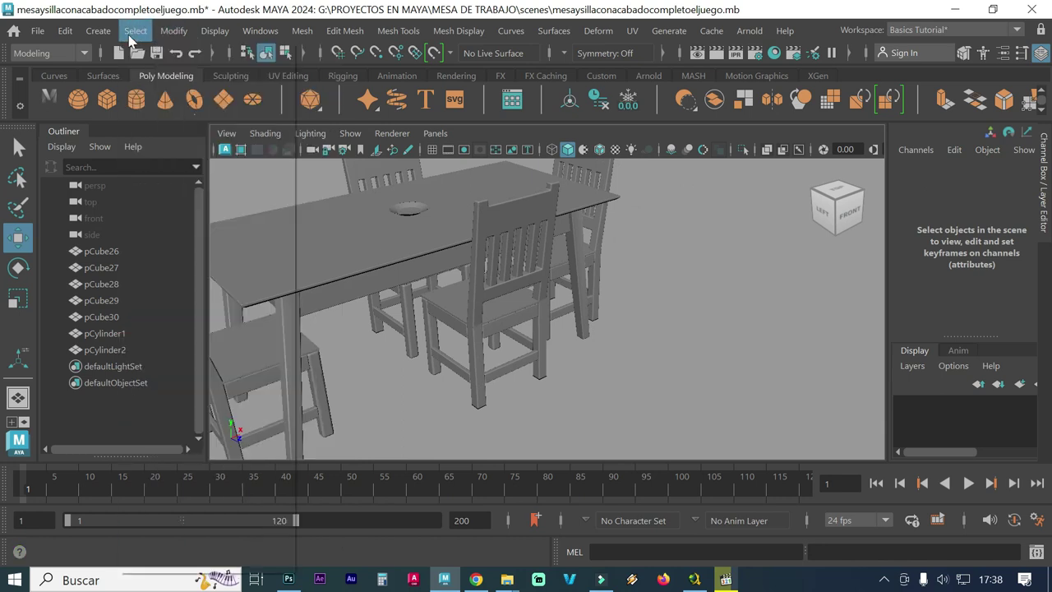
{"action": "left_click", "coordinate": [98, 30]}
{"action": "mouse_move", "coordinate": [145, 93]}
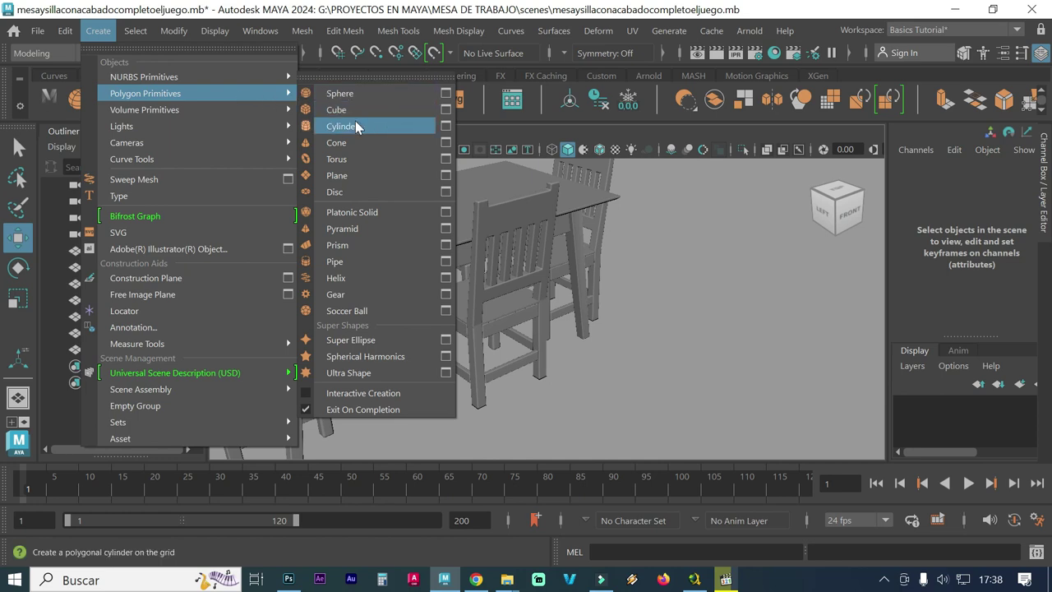
{"action": "left_click", "coordinate": [445, 127]}
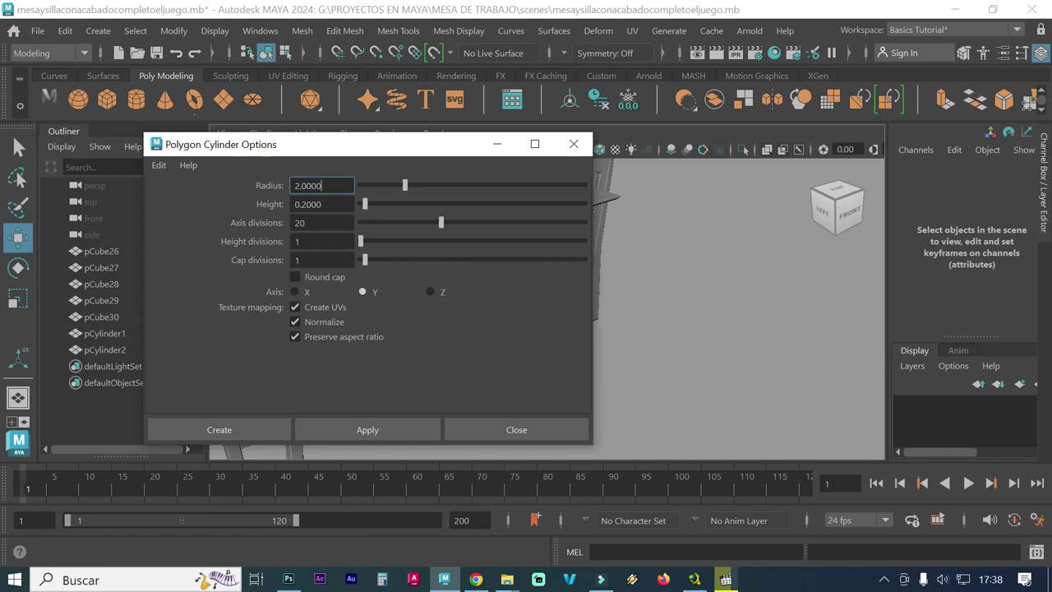
{"action": "double_click", "coordinate": [321, 185]}
{"action": "left_click", "coordinate": [359, 423]}
- Frame the new cylinder from above and turn on the ground grid
{"action": "left_click", "coordinate": [519, 435]}
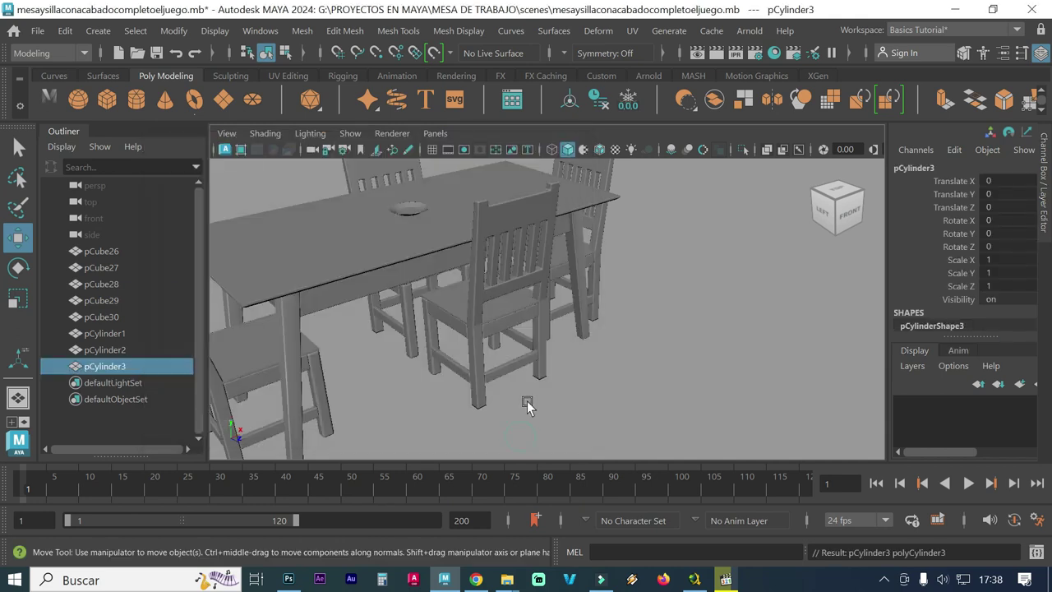
{"action": "key", "text": "f"}
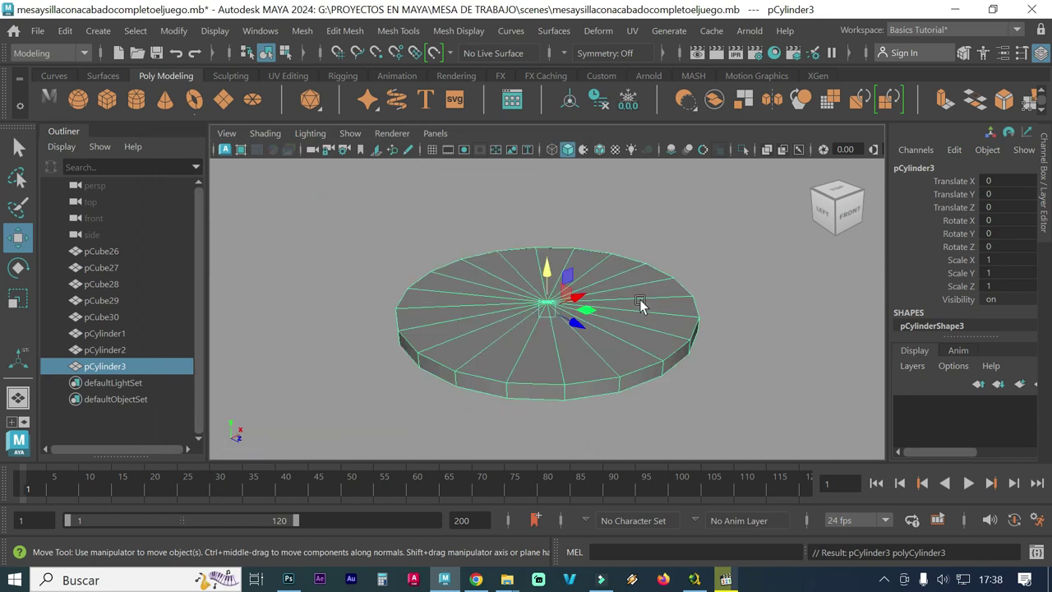
{"action": "left_click_drag", "start_coordinate": [531, 346], "coordinate": [562, 355], "text": "alt"}
{"action": "right_click_drag", "start_coordinate": [562, 355], "coordinate": [404, 313], "text": "alt"}
{"action": "left_click", "coordinate": [432, 149]}
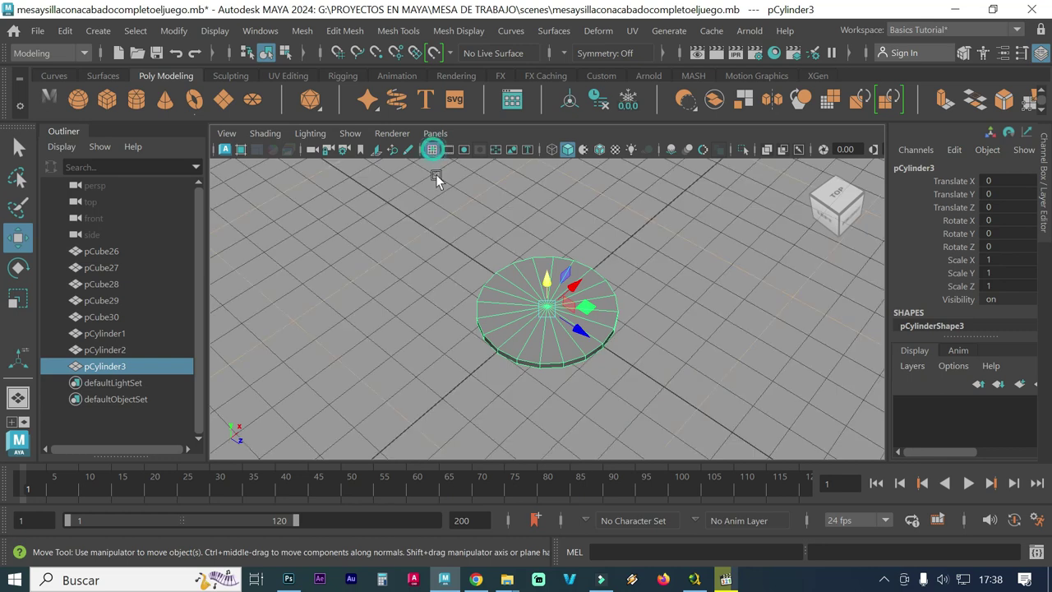
- Bring the camera in close and low to the cylinder's side
{"action": "mouse_move", "coordinate": [559, 348]}
{"action": "right_mouse_down", "text": "alt"}
{"action": "mouse_move", "coordinate": [408, 339]}
{"action": "mouse_move", "coordinate": [635, 334]}
{"action": "mouse_move", "coordinate": [548, 351]}
{"action": "right_mouse_up", "text": "alt"}
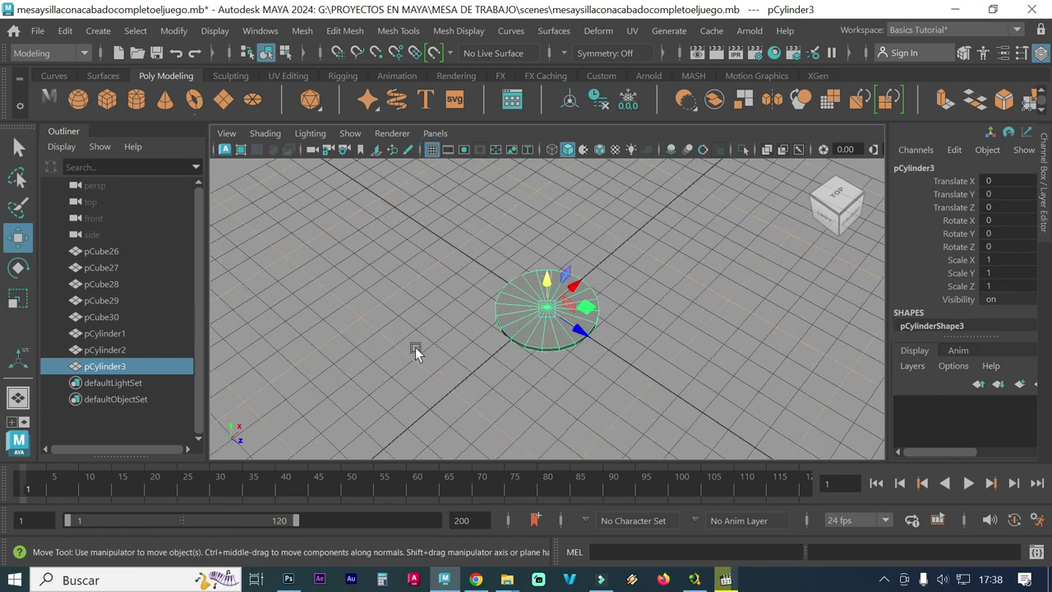
{"action": "right_click_drag", "start_coordinate": [415, 348], "coordinate": [524, 346], "text": "alt"}
{"action": "middle_click_drag", "start_coordinate": [523, 365], "coordinate": [457, 348], "text": "alt"}
{"action": "mouse_move", "coordinate": [457, 348]}
{"action": "right_mouse_down", "text": "alt"}
{"action": "mouse_move", "coordinate": [511, 337]}
{"action": "mouse_move", "coordinate": [499, 327]}
{"action": "right_mouse_up", "text": "alt"}
{"action": "left_click_drag", "start_coordinate": [456, 354], "coordinate": [422, 321], "text": "alt"}
{"action": "right_click_drag", "start_coordinate": [422, 321], "coordinate": [435, 326], "text": "alt"}
{"action": "middle_click_drag", "start_coordinate": [435, 326], "coordinate": [561, 341], "text": "alt"}
- Switch the cylinder to face selection with the Select Tool
{"action": "right_click_drag", "start_coordinate": [464, 326], "coordinate": [537, 111]}
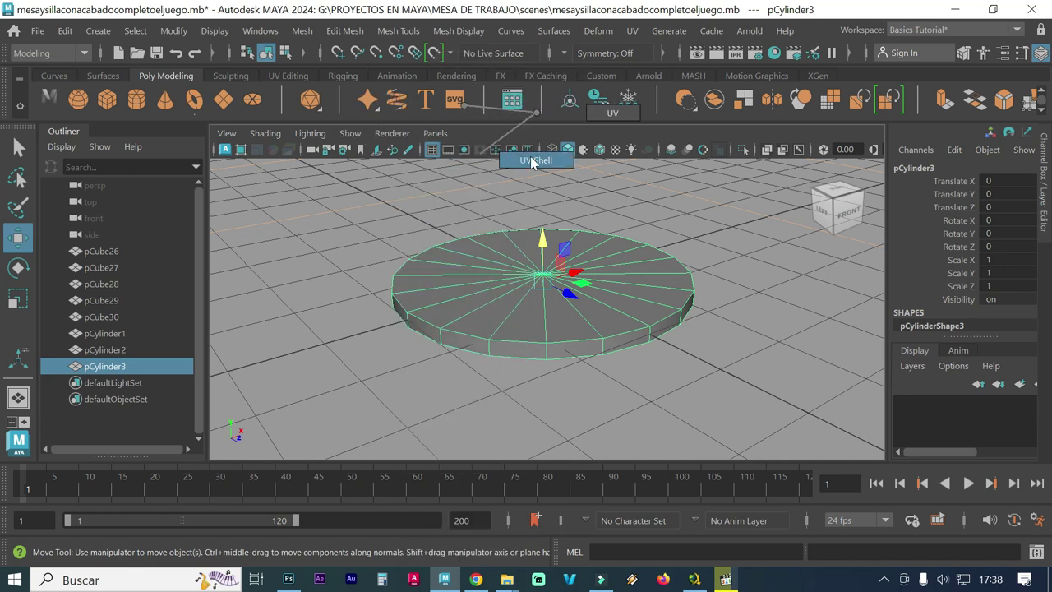
{"action": "mouse_move", "coordinate": [492, 273]}
{"action": "right_mouse_down"}
{"action": "mouse_move", "coordinate": [466, 170]}
{"action": "mouse_move", "coordinate": [493, 59]}
{"action": "right_mouse_up"}
{"action": "left_click", "coordinate": [18, 148]}
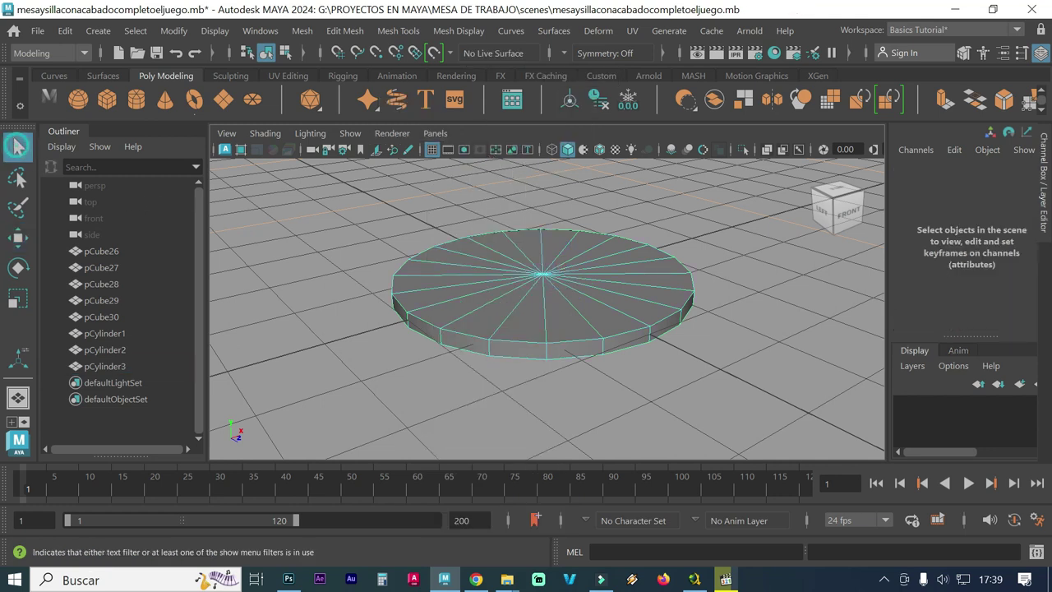
{"action": "scroll", "coordinate": [394, 311], "scroll_direction": "up", "scroll_amount": 2}
- Select the cylinder's ring of side faces and extrude them
{"action": "left_click", "coordinate": [397, 341]}
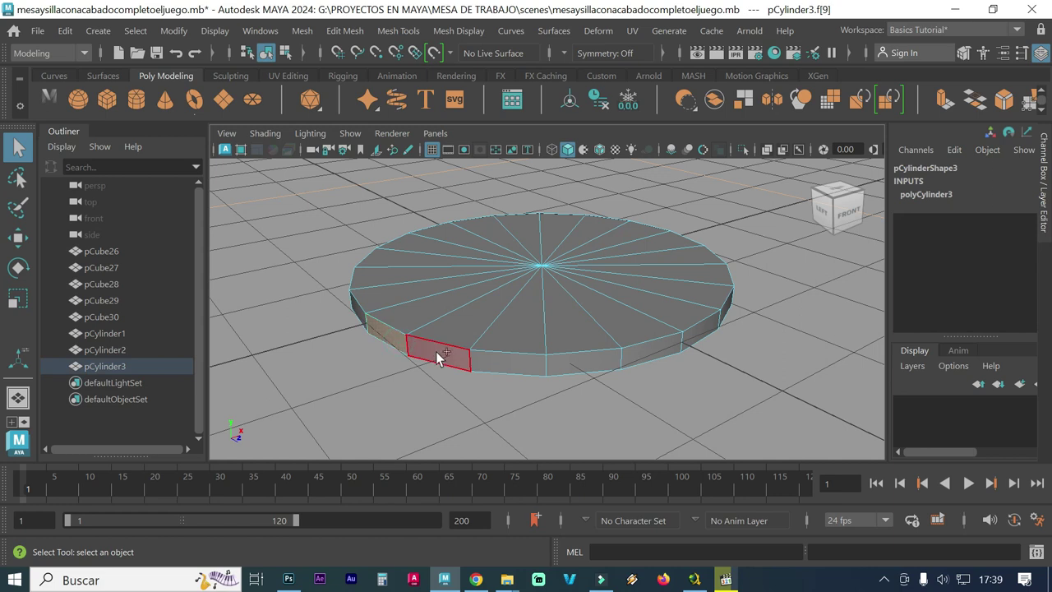
{"action": "double_click", "coordinate": [436, 350]}
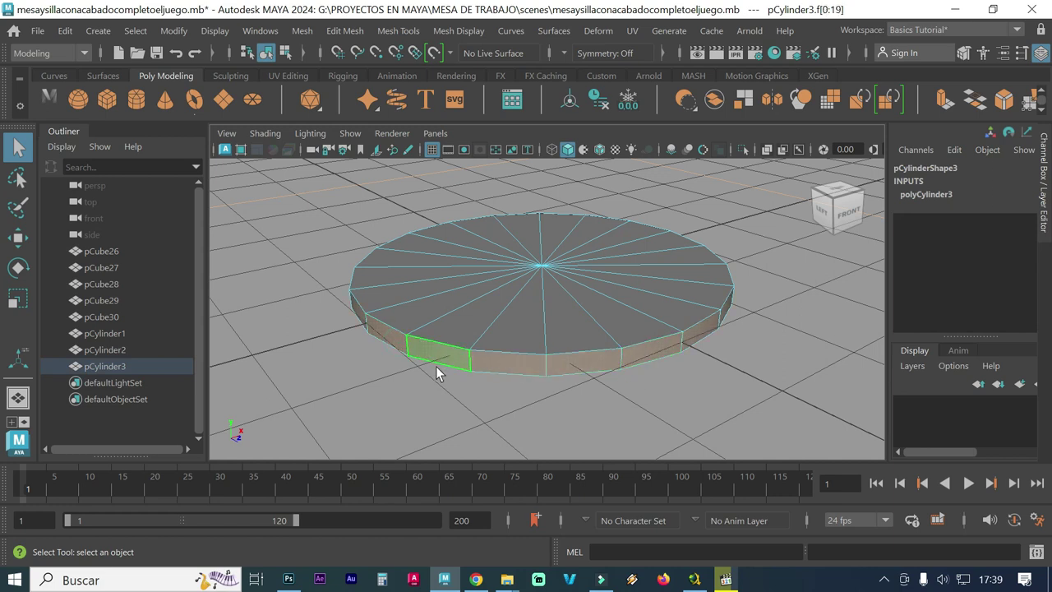
{"action": "left_click", "coordinate": [352, 31]}
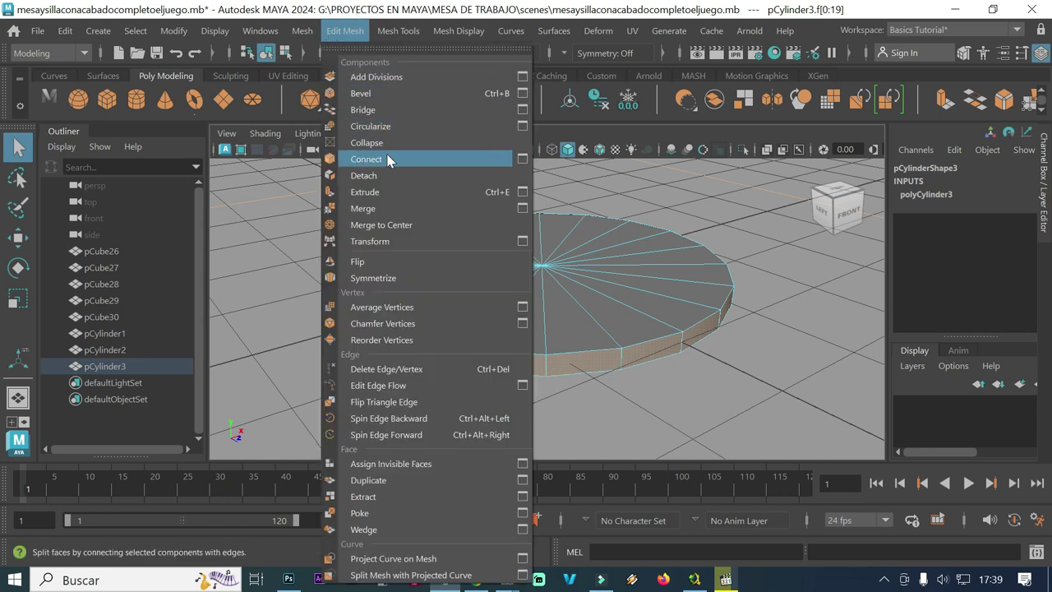
{"action": "left_click", "coordinate": [399, 192]}
- Open the polyExtrudeFace4 settings in the Attribute Editor
{"action": "mouse_move", "coordinate": [588, 305]}
{"action": "left_mouse_down", "text": "alt"}
{"action": "mouse_move", "coordinate": [540, 301]}
{"action": "mouse_move", "coordinate": [606, 305]}
{"action": "mouse_move", "coordinate": [406, 295]}
{"action": "mouse_move", "coordinate": [460, 312]}
{"action": "mouse_move", "coordinate": [493, 308]}
{"action": "left_mouse_up", "text": "alt"}
{"action": "scroll", "coordinate": [617, 263], "scroll_direction": "up", "scroll_amount": 2}
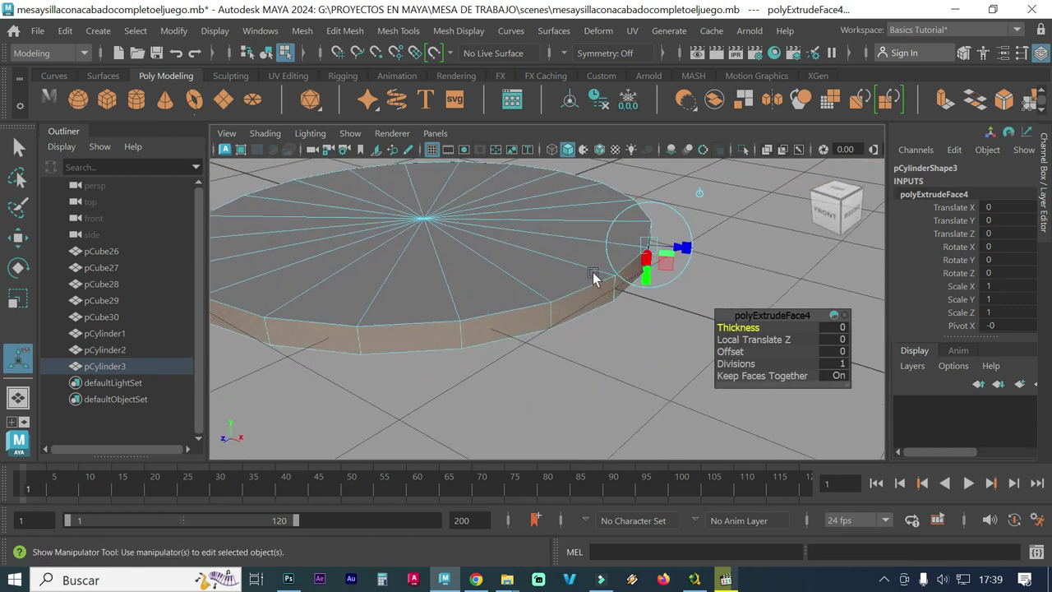
{"action": "middle_click_drag", "start_coordinate": [592, 272], "coordinate": [549, 305], "text": "alt"}
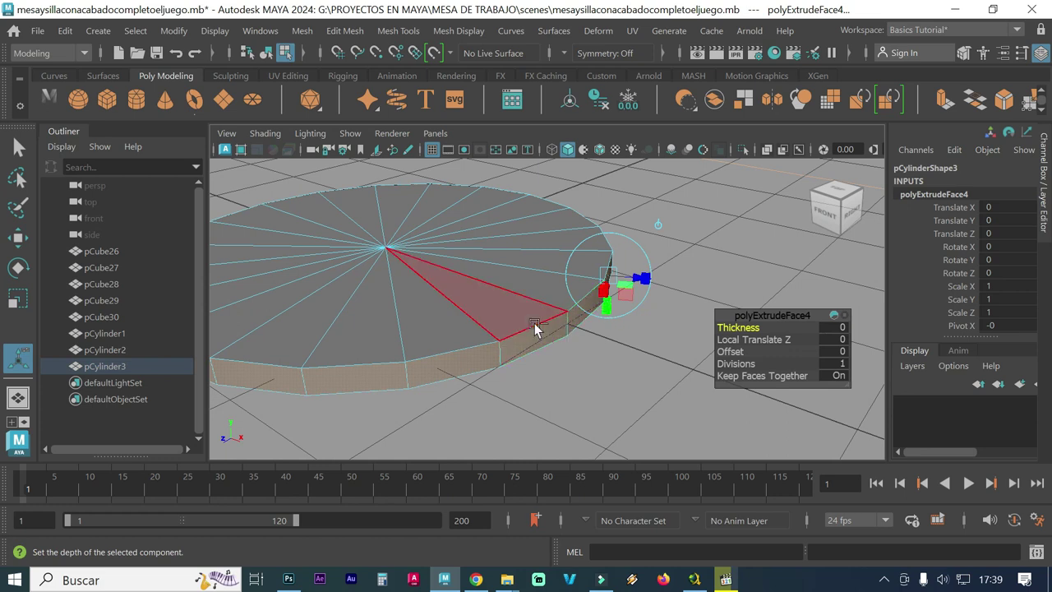
{"action": "key", "text": "ctrl+a"}
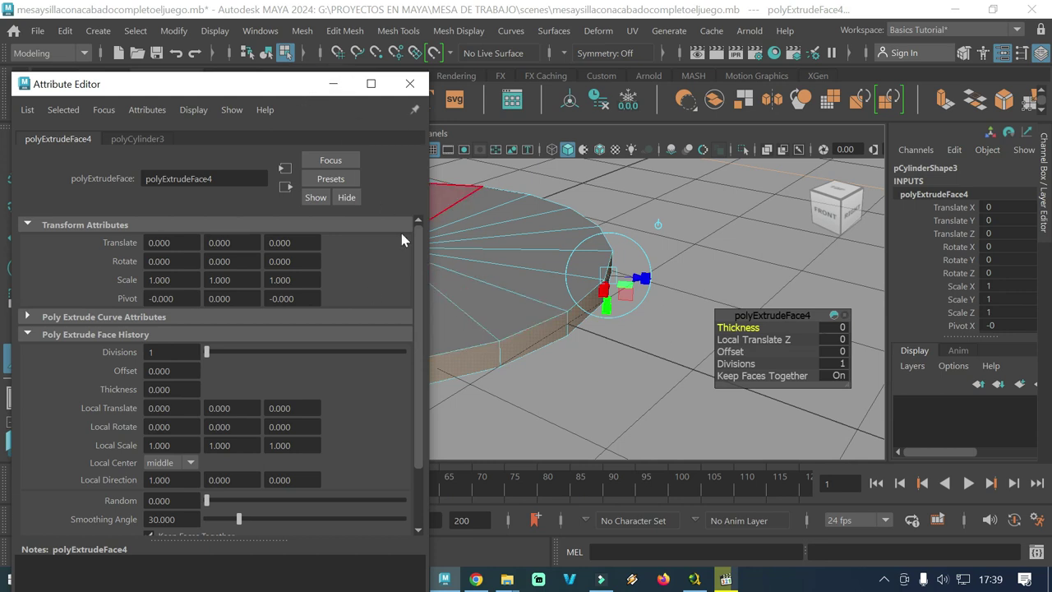
- Set polyExtrudeFace4's Local Translate Z to 3.5 so the side faces push outward into a rim
{"action": "left_click_drag", "start_coordinate": [426, 285], "coordinate": [354, 285]}
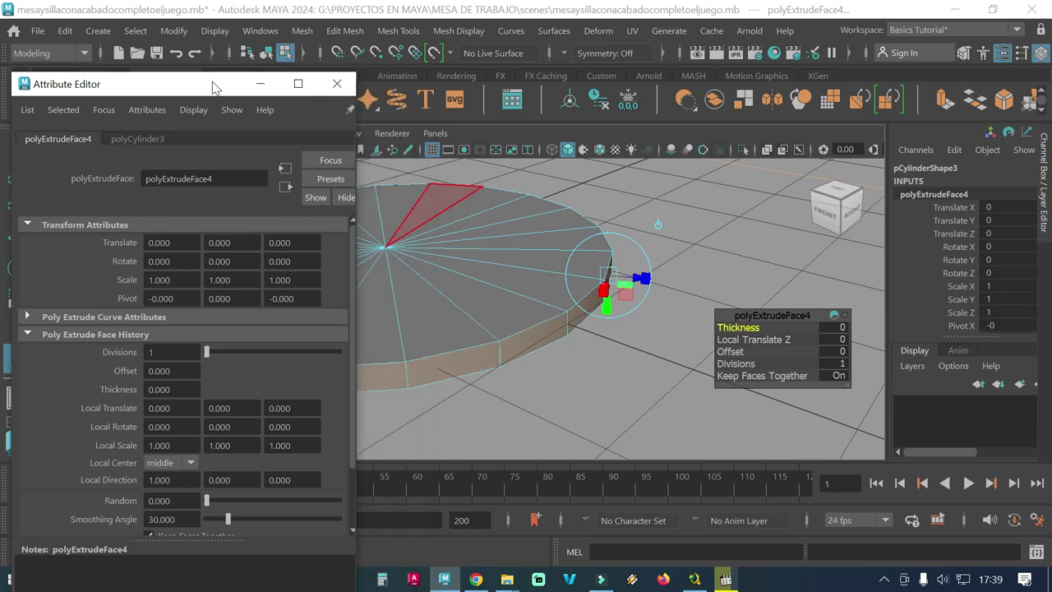
{"action": "left_click_drag", "start_coordinate": [213, 87], "coordinate": [191, 59]}
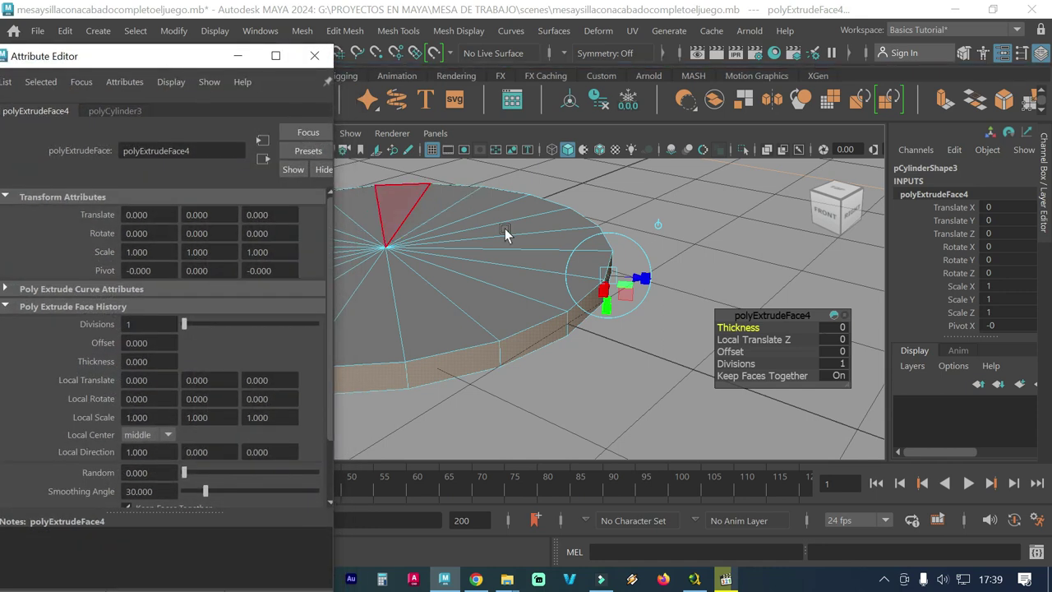
{"action": "left_click", "coordinate": [834, 340]}
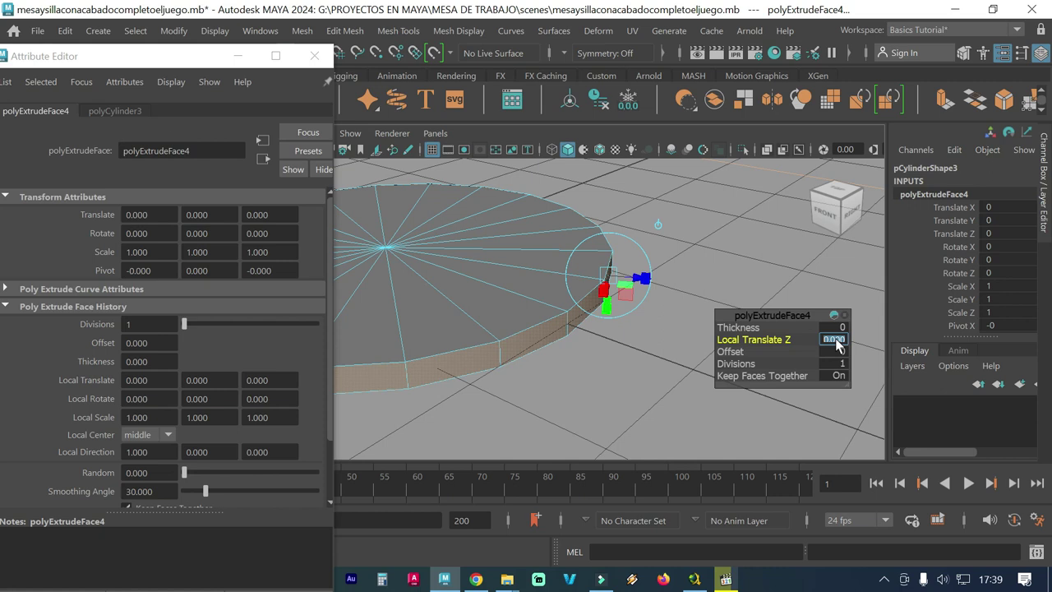
{"action": "type", "text": ".5"}
{"action": "key", "text": "Return"}
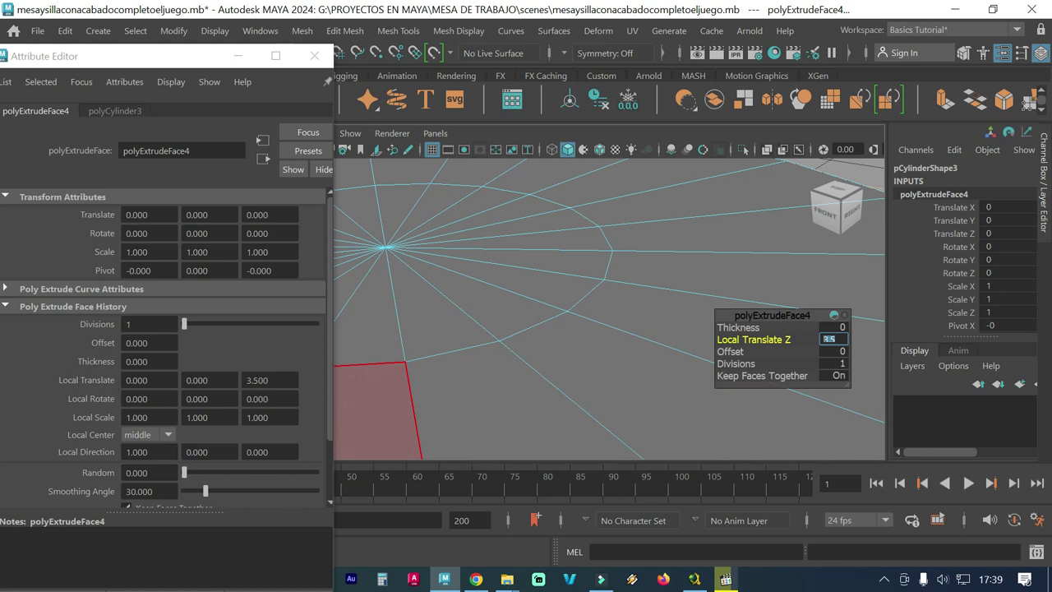
{"action": "scroll", "coordinate": [599, 309], "scroll_direction": "down", "scroll_amount": 2}
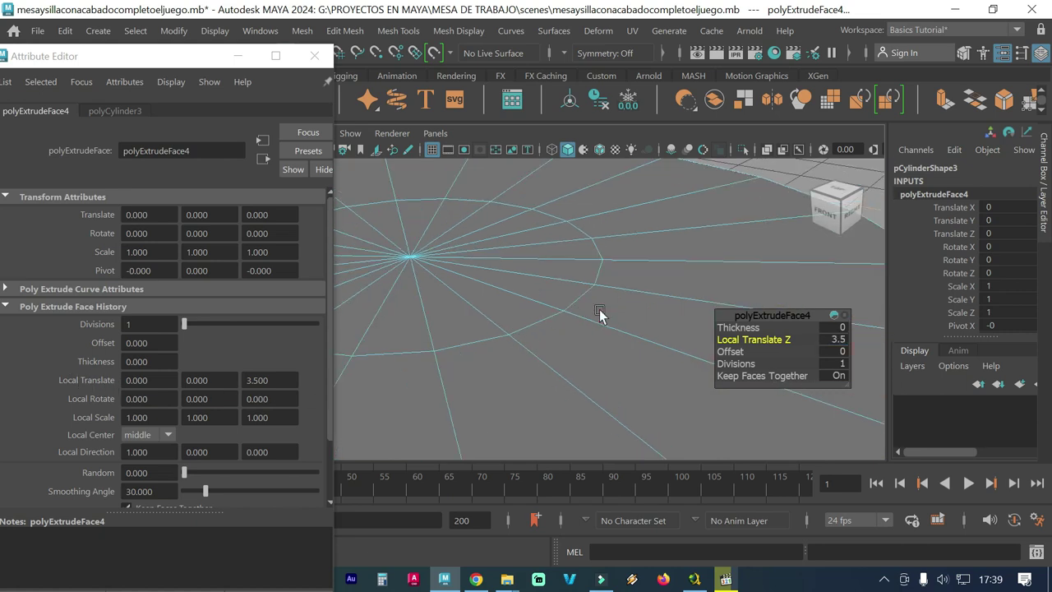
{"action": "scroll", "coordinate": [599, 309], "scroll_direction": "down", "scroll_amount": 2}
{"action": "scroll", "coordinate": [599, 312], "scroll_direction": "down", "scroll_amount": 1}
{"action": "scroll", "coordinate": [599, 311], "scroll_direction": "down", "scroll_amount": 2}
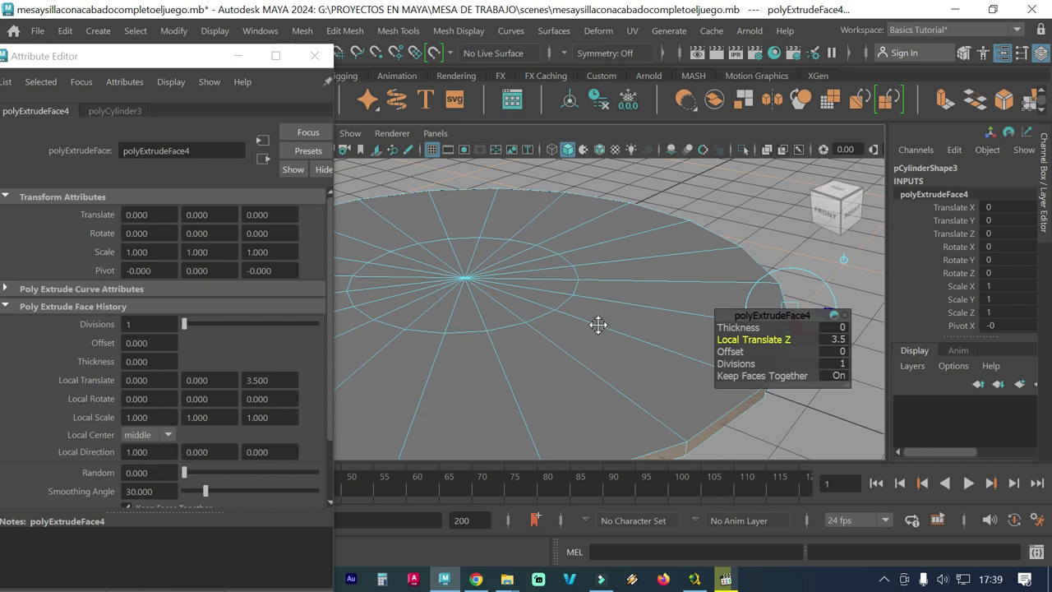
{"action": "middle_click_drag", "start_coordinate": [598, 325], "coordinate": [475, 282], "text": "alt"}
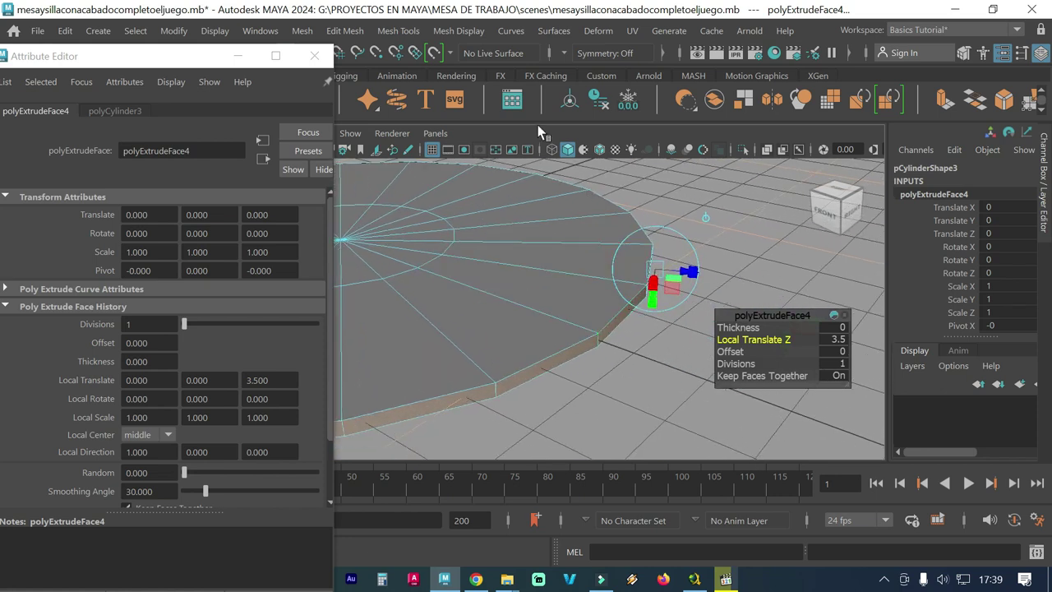
- Extrude the faces again with Local Translate Z set to 3.5
{"action": "left_click", "coordinate": [353, 31]}
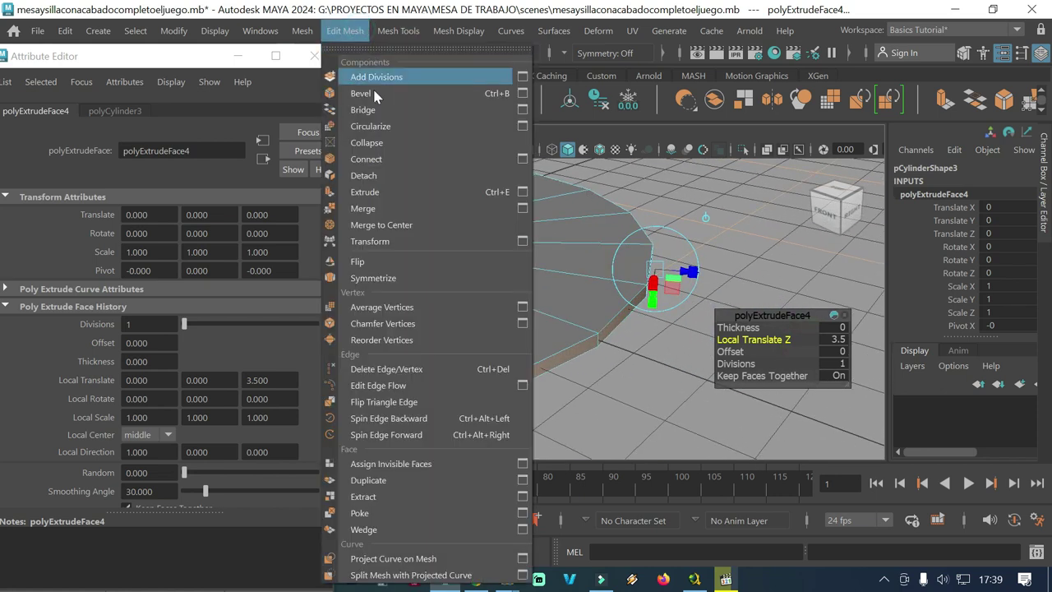
{"action": "left_click", "coordinate": [362, 191]}
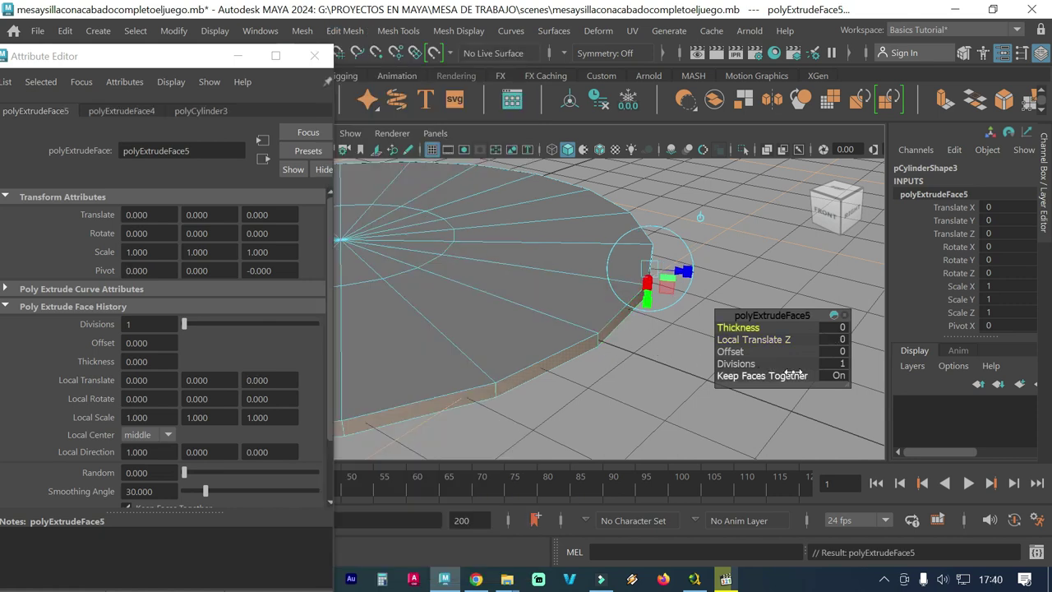
{"action": "left_click", "coordinate": [838, 339]}
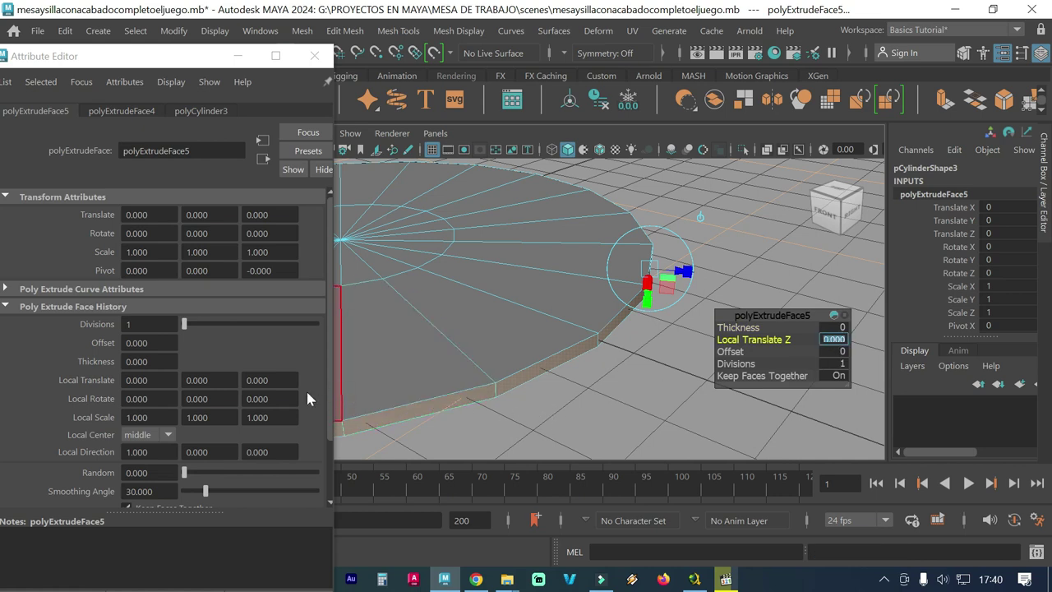
{"action": "left_click", "coordinate": [288, 382]}
{"action": "left_click", "coordinate": [288, 382]}
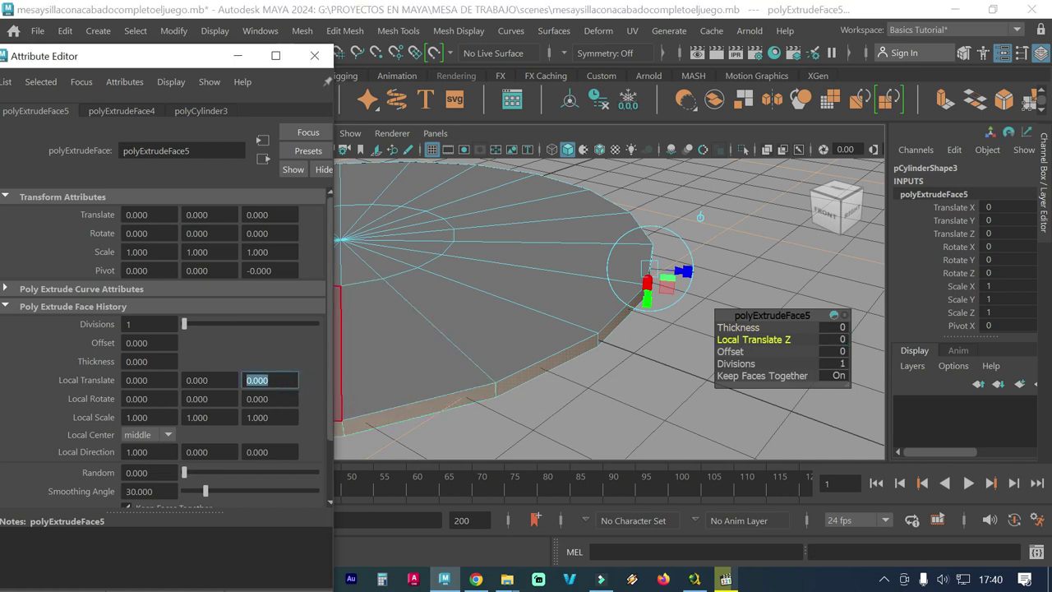
{"action": "type", "text": "3.5"}
{"action": "key", "text": "Return"}
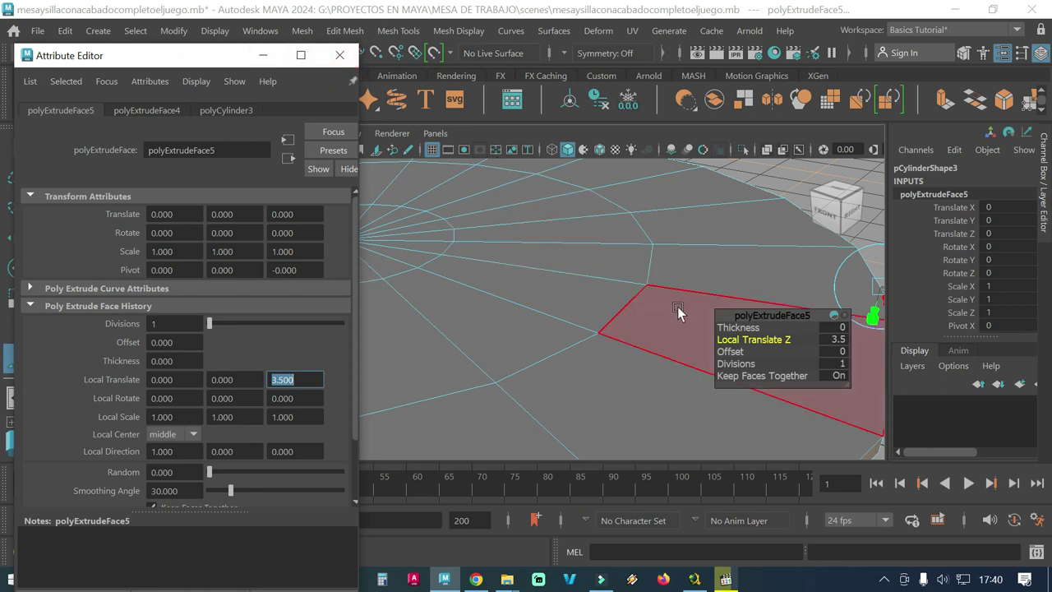
- Try moving the extruded faces upward with the Move tool, then undo both moves
{"action": "mouse_move", "coordinate": [668, 340]}
{"action": "left_mouse_down", "text": "alt"}
{"action": "mouse_move", "coordinate": [524, 329]}
{"action": "mouse_move", "coordinate": [548, 341]}
{"action": "mouse_move", "coordinate": [512, 347]}
{"action": "mouse_move", "coordinate": [552, 340]}
{"action": "left_mouse_up", "text": "alt"}
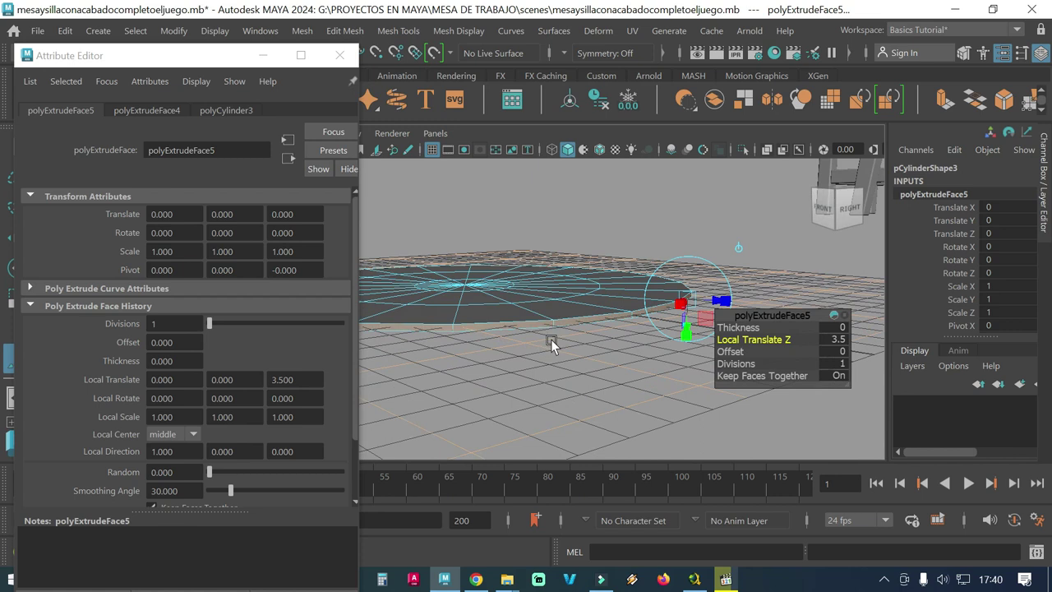
{"action": "key", "text": "w"}
{"action": "mouse_move", "coordinate": [550, 335]}
{"action": "left_mouse_down", "text": "alt"}
{"action": "mouse_move", "coordinate": [588, 361]}
{"action": "mouse_move", "coordinate": [545, 366]}
{"action": "left_mouse_up", "text": "alt"}
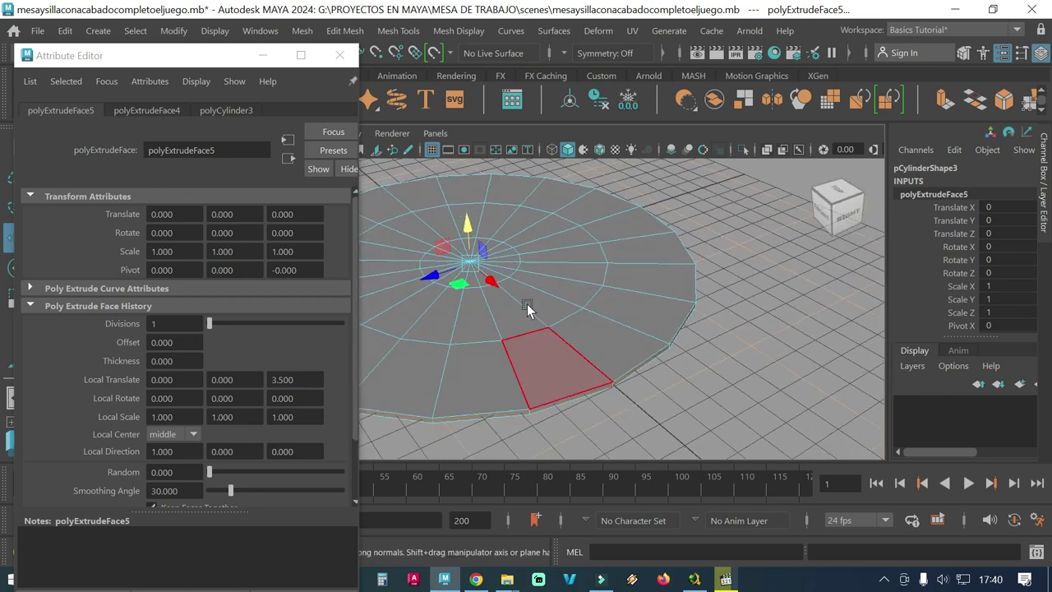
{"action": "left_click_drag", "start_coordinate": [471, 235], "coordinate": [460, 179]}
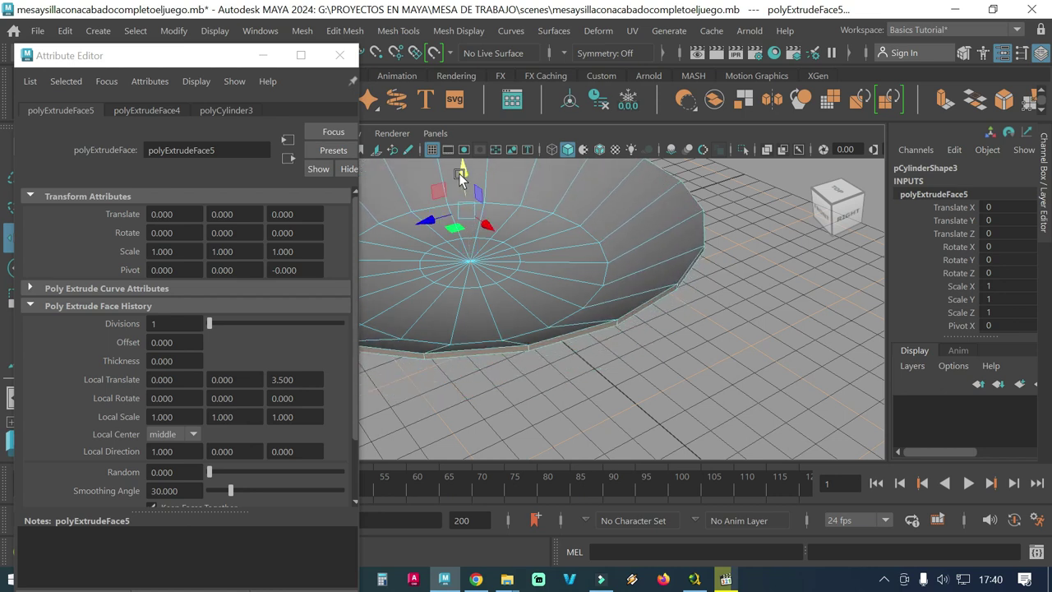
{"action": "key", "text": "ctrl+z"}
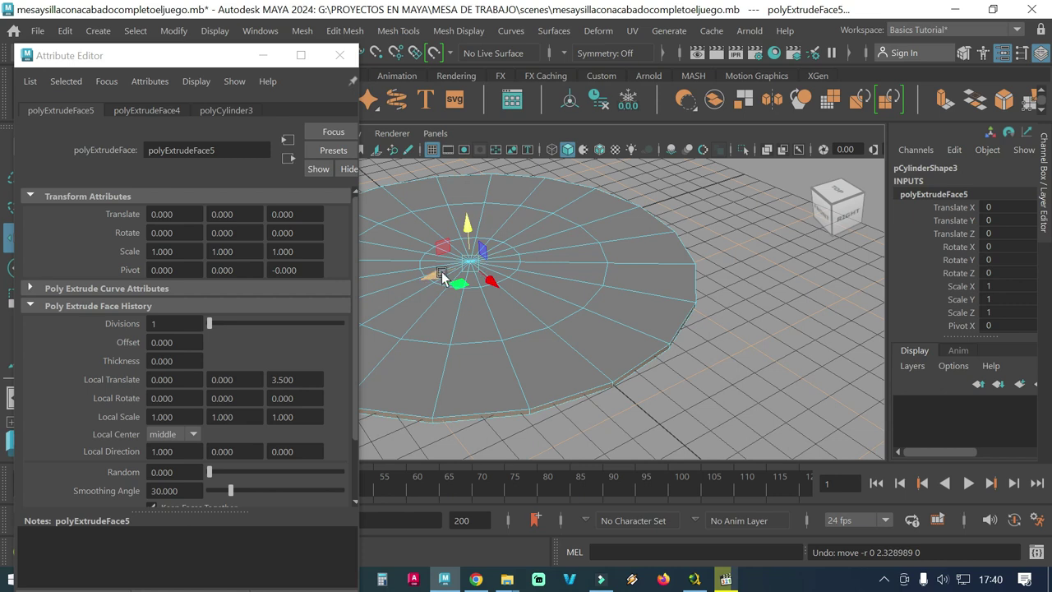
{"action": "mouse_move", "coordinate": [466, 226]}
{"action": "left_mouse_down"}
{"action": "mouse_move", "coordinate": [461, 194]}
{"action": "mouse_move", "coordinate": [465, 214]}
{"action": "mouse_move", "coordinate": [456, 210]}
{"action": "left_mouse_up"}
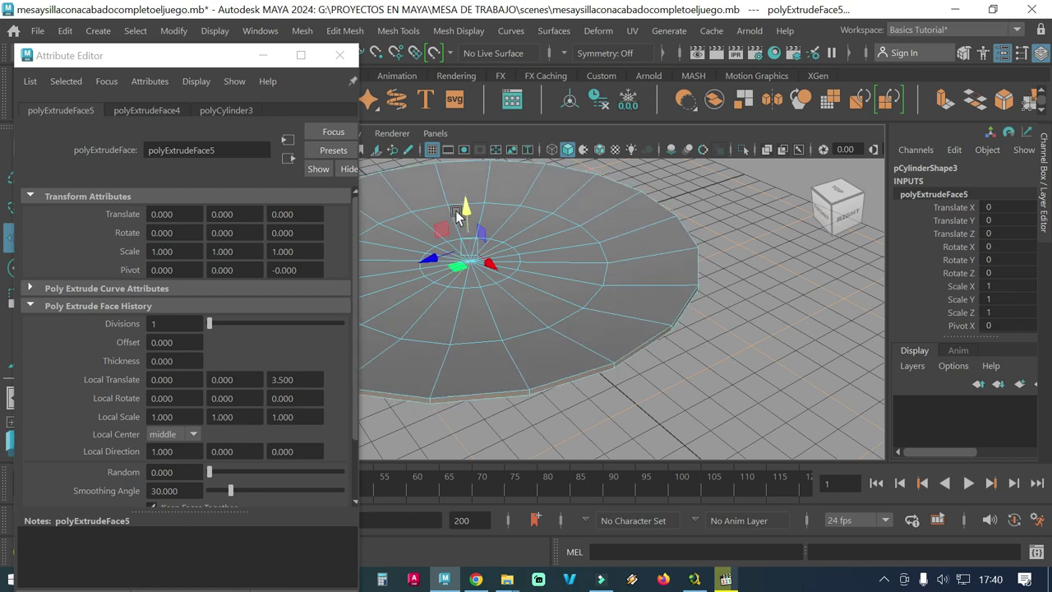
{"action": "key", "text": "ctrl+z"}
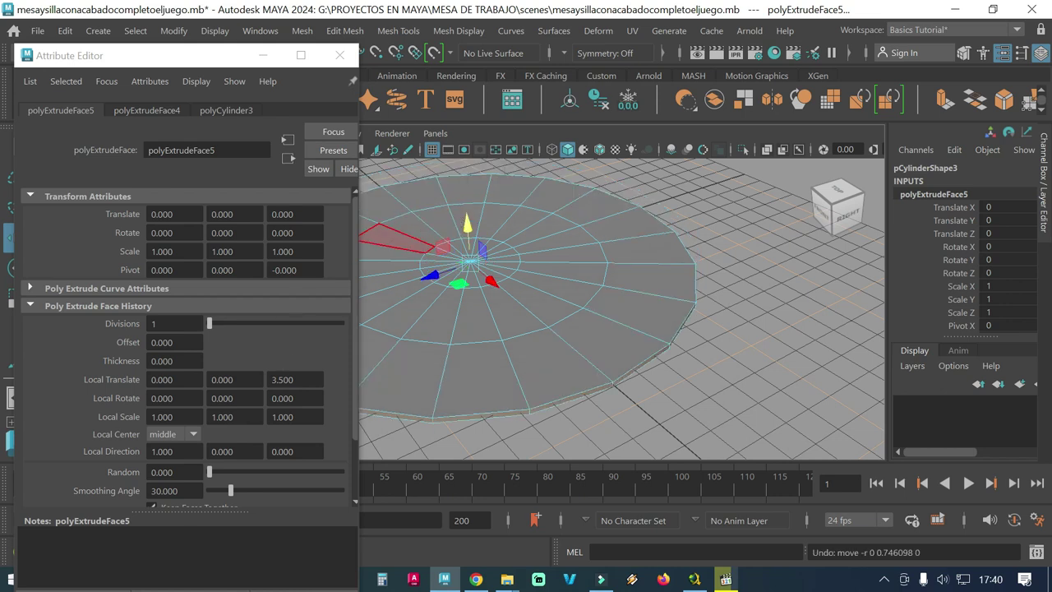
- Try Local Translate Y of 2 on the extrusion, then undo it
{"action": "left_click", "coordinate": [208, 380]}
{"action": "type", "text": "2"}
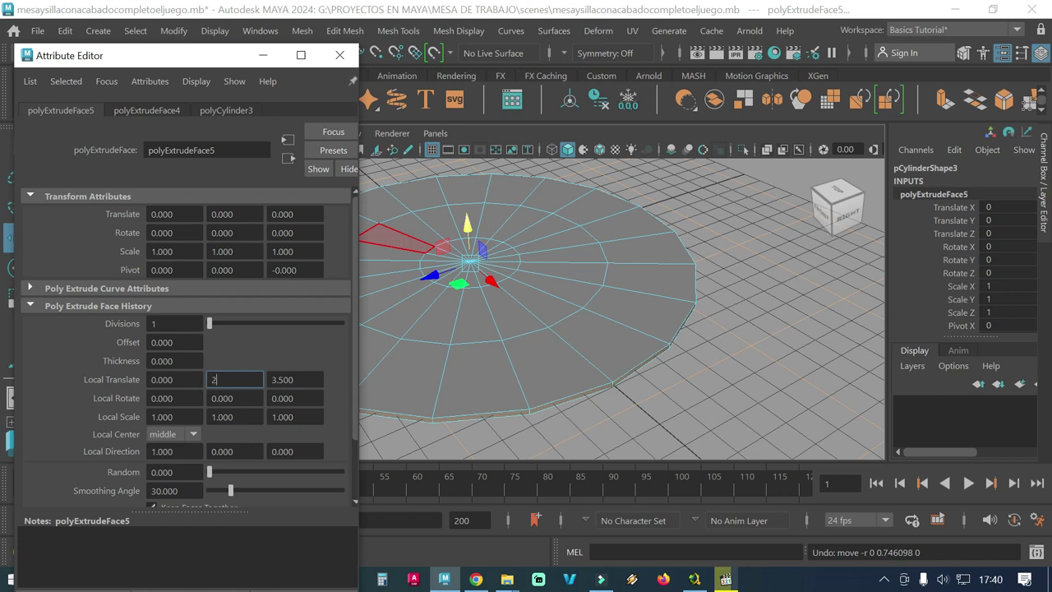
{"action": "key", "text": "Return"}
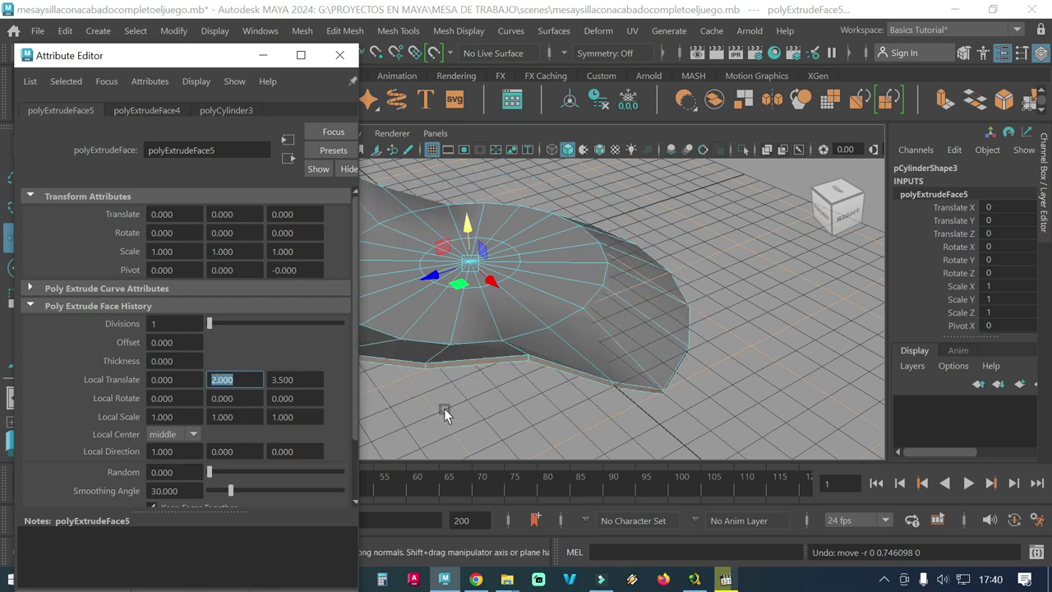
{"action": "key", "text": "ctrl+z"}
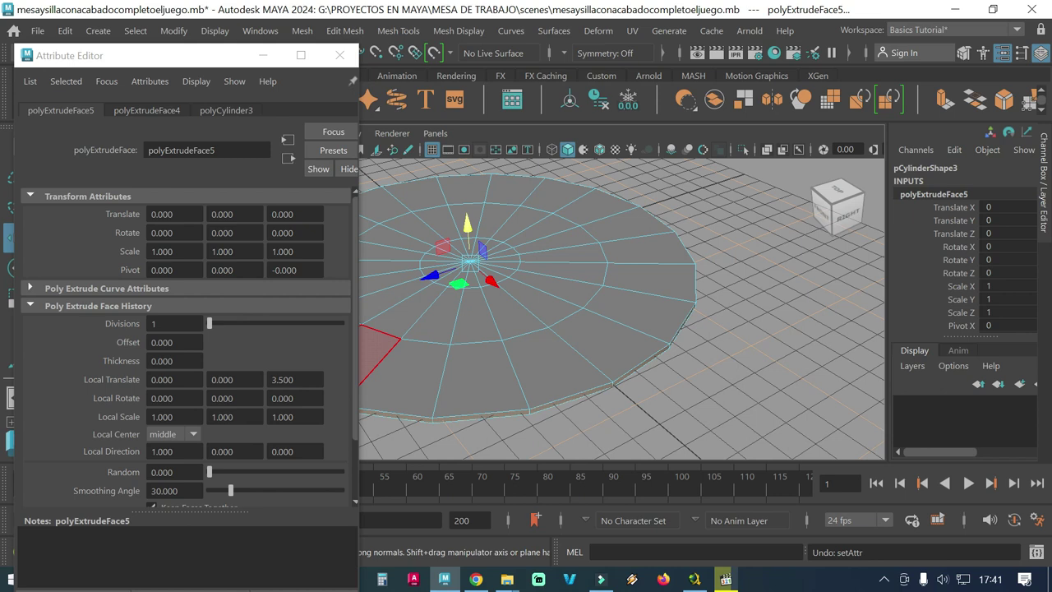
- Set polyExtrudeFace5's Translate Y to 2 to raise the rim, and frame the dish
{"action": "left_click", "coordinate": [236, 215]}
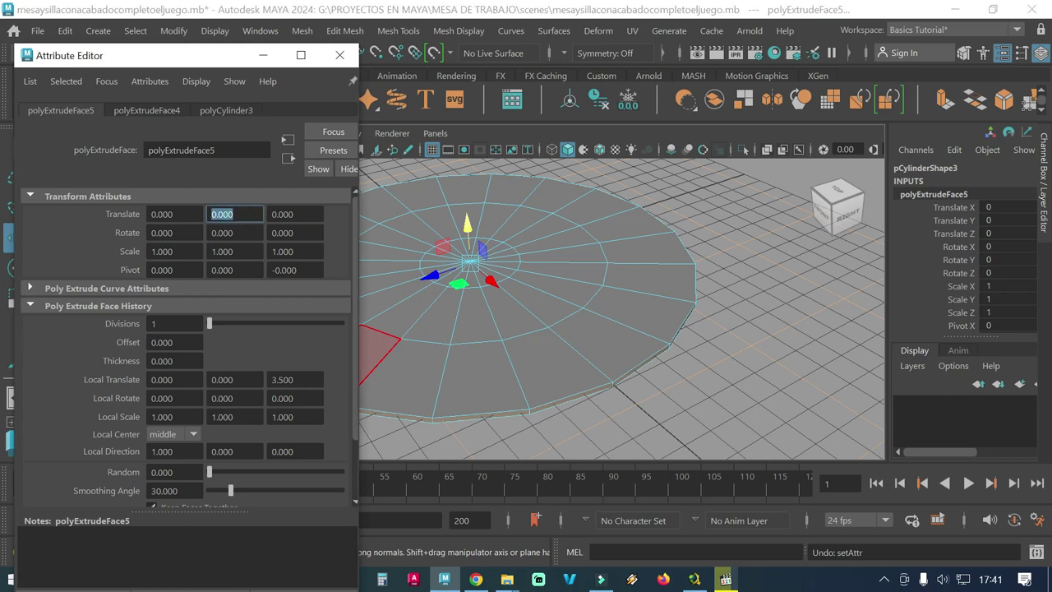
{"action": "type", "text": "2"}
{"action": "key", "text": "Return"}
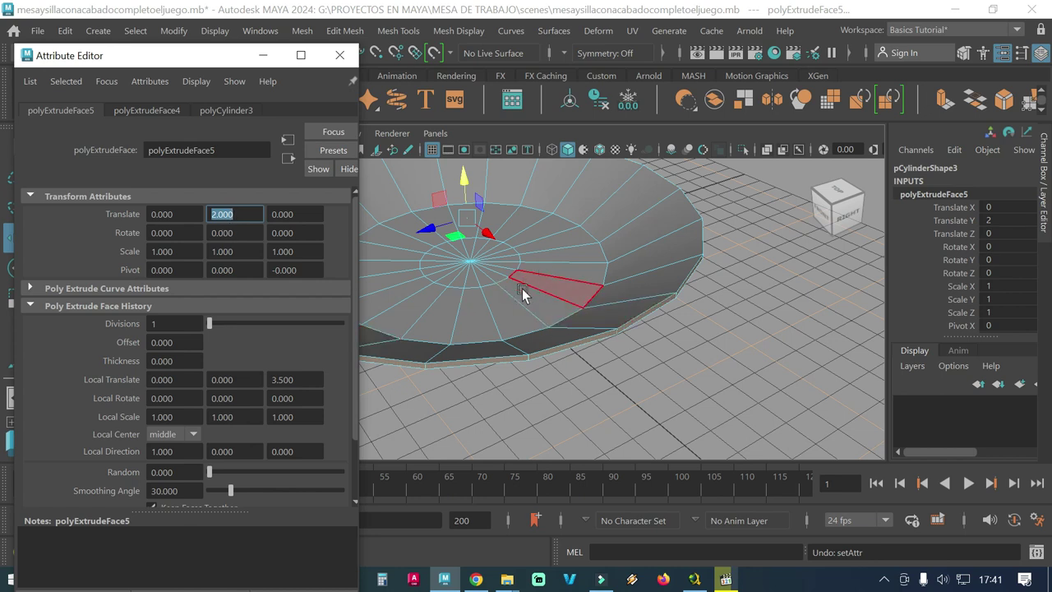
{"action": "key", "text": "f"}
{"action": "mouse_move", "coordinate": [520, 336]}
{"action": "left_mouse_down", "text": "alt"}
{"action": "mouse_move", "coordinate": [542, 342]}
{"action": "mouse_move", "coordinate": [530, 321]}
{"action": "left_mouse_up", "text": "alt"}
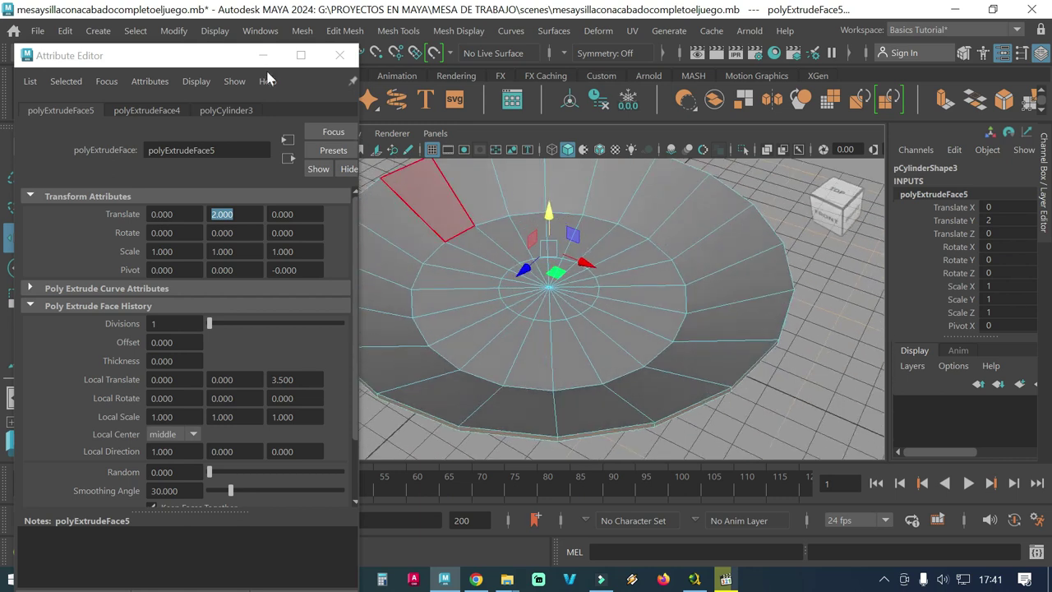
{"action": "left_click", "coordinate": [337, 57]}
- Turn off smooth mesh preview with key 1 to show the dish's low-poly mesh
{"action": "left_click_drag", "start_coordinate": [624, 320], "coordinate": [566, 307], "text": "alt"}
{"action": "right_click_drag", "start_coordinate": [565, 307], "coordinate": [514, 298], "text": "alt"}
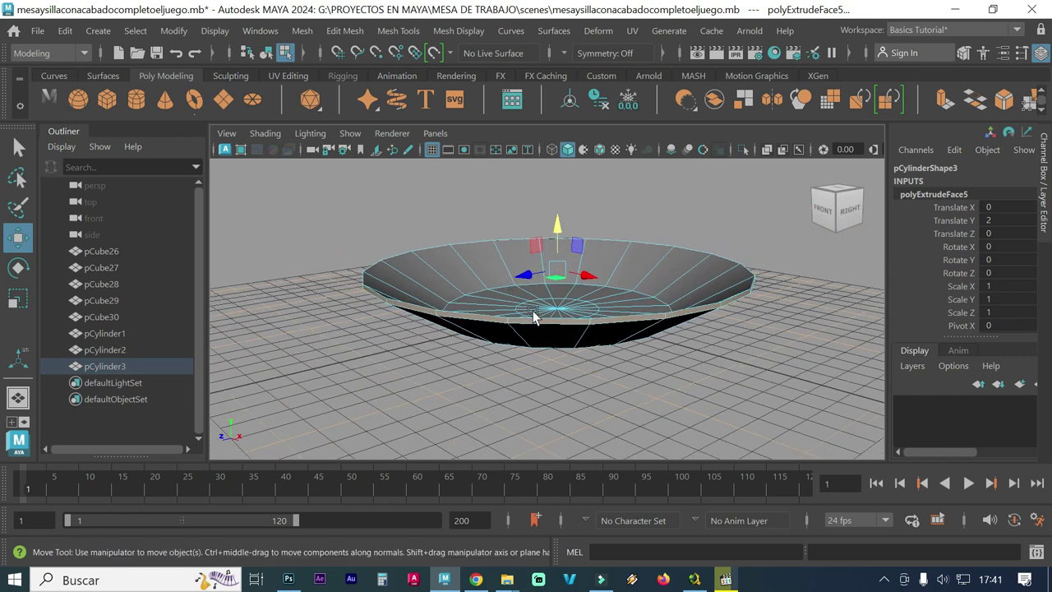
{"action": "middle_click_drag", "start_coordinate": [521, 305], "coordinate": [421, 315], "text": "alt"}
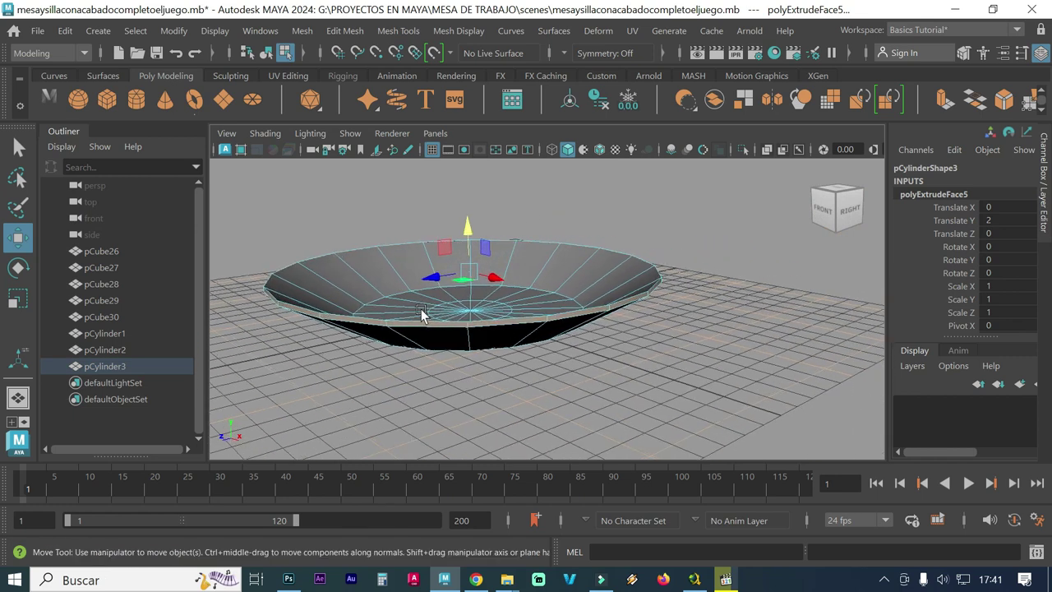
{"action": "right_click_drag", "start_coordinate": [319, 344], "coordinate": [451, 357], "text": "alt"}
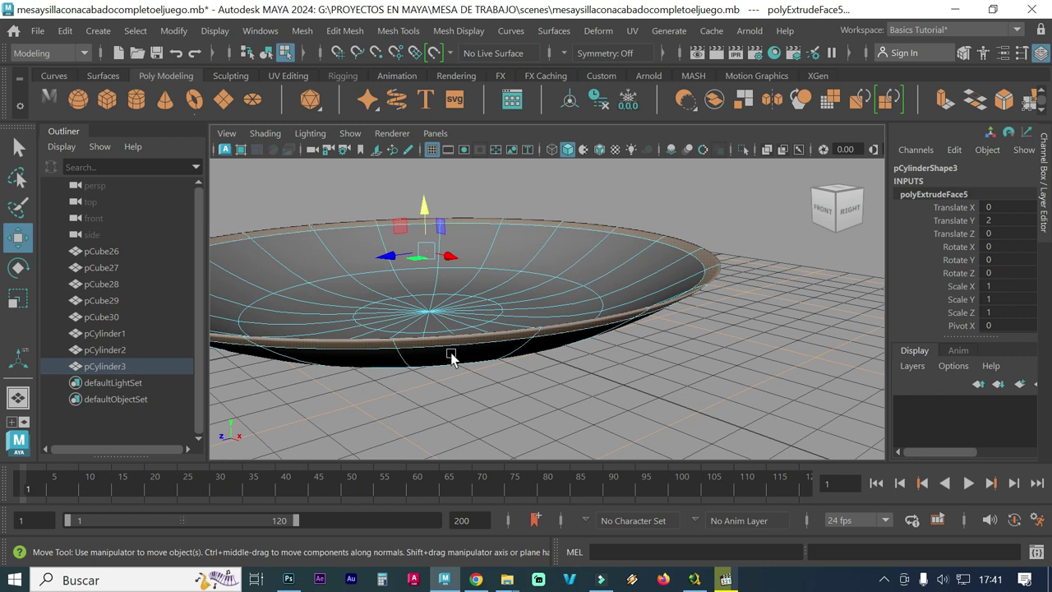
{"action": "left_click_drag", "start_coordinate": [411, 305], "coordinate": [411, 261], "text": "alt"}
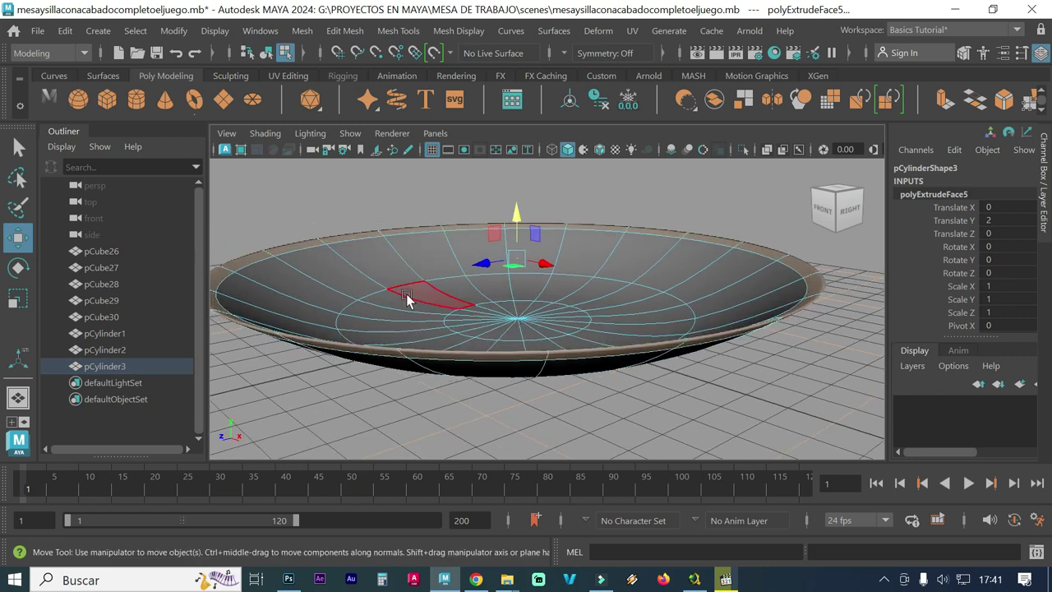
{"action": "key", "text": "1"}
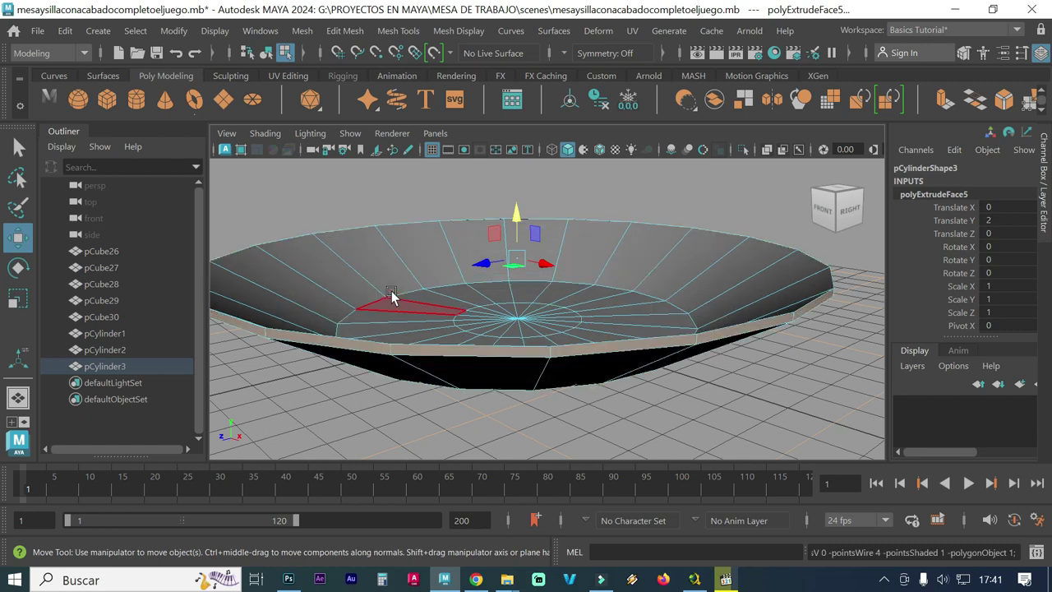
{"action": "mouse_move", "coordinate": [432, 384]}
{"action": "left_mouse_down", "text": "alt"}
{"action": "mouse_move", "coordinate": [382, 331]}
{"action": "mouse_move", "coordinate": [386, 345]}
{"action": "left_mouse_up", "text": "alt"}
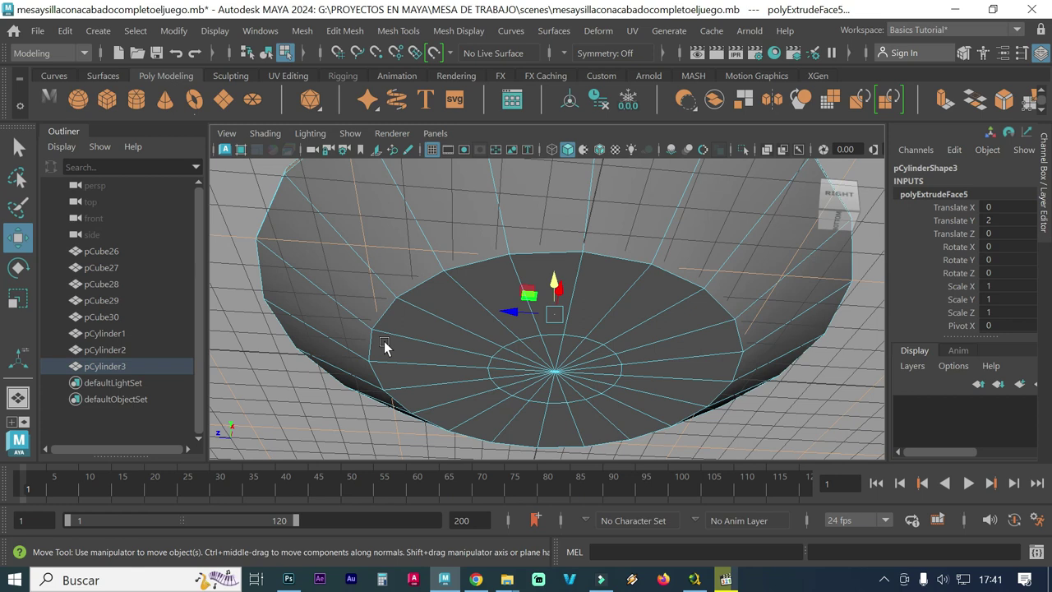
{"action": "left_click", "coordinate": [443, 37]}
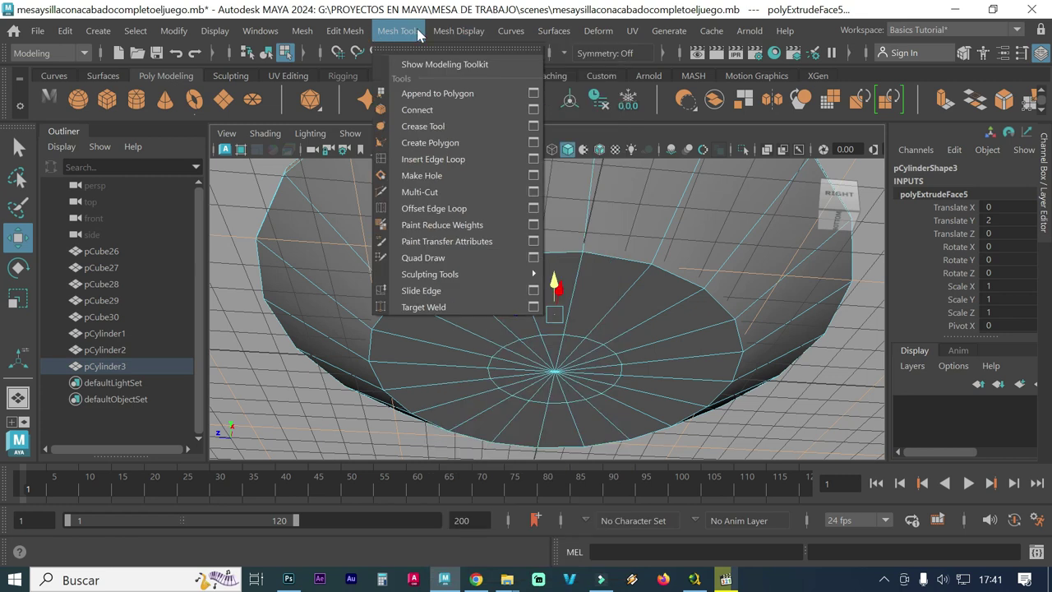
- Insert two edge loops around the dish's inner rim with Insert Edge Loop
{"action": "left_click", "coordinate": [429, 164]}
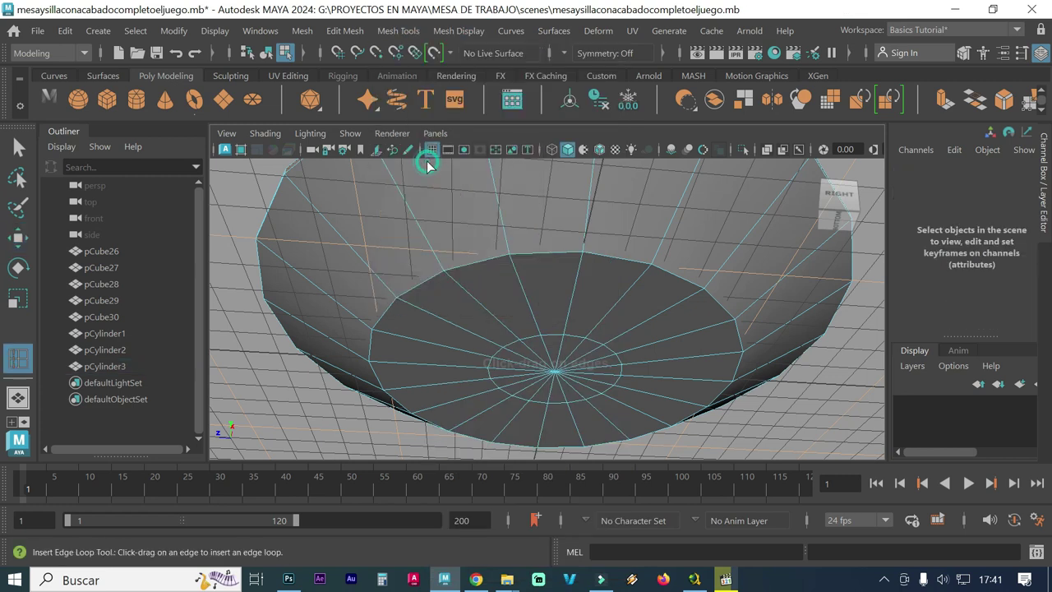
{"action": "left_click", "coordinate": [408, 303]}
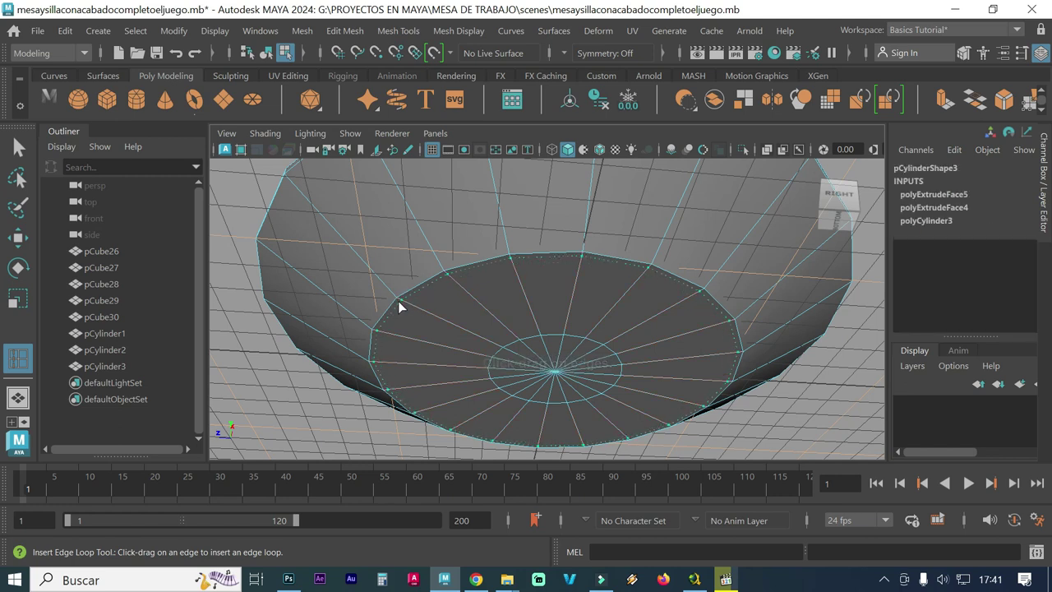
{"action": "left_click_drag", "start_coordinate": [403, 305], "coordinate": [409, 306]}
{"action": "left_click_drag", "start_coordinate": [409, 303], "coordinate": [408, 303]}
{"action": "left_click", "coordinate": [397, 300]}
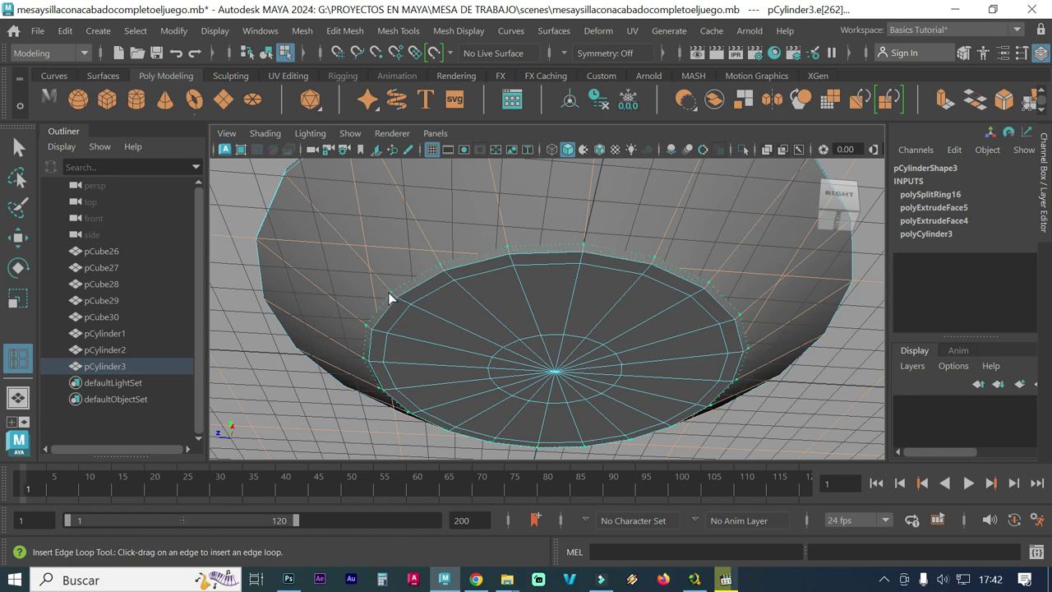
{"action": "left_click", "coordinate": [391, 298]}
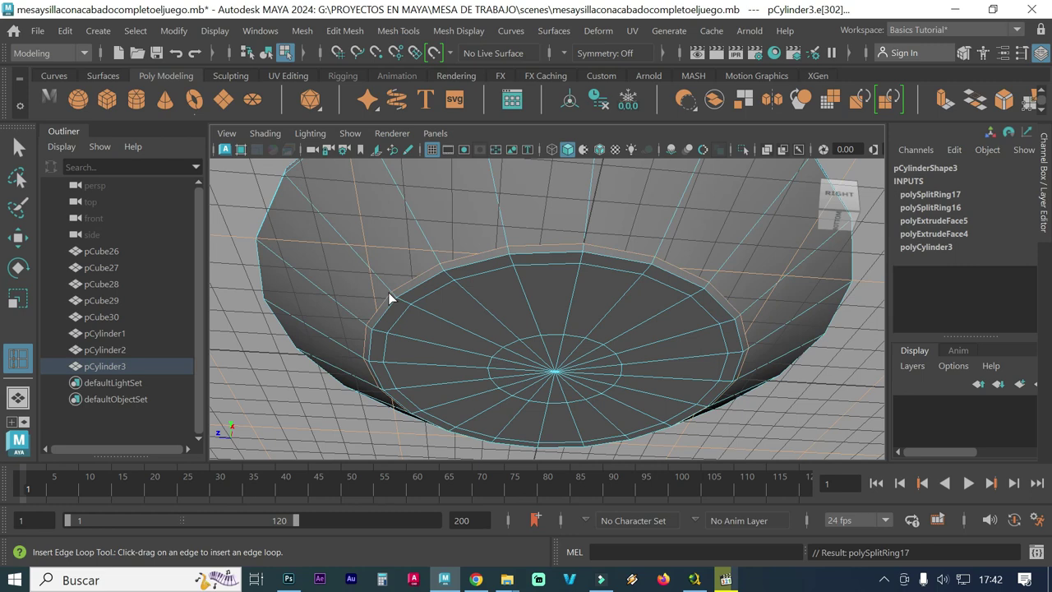
- View the whole dish from a low side angle and switch to face selection
{"action": "mouse_move", "coordinate": [348, 343]}
{"action": "left_mouse_down", "text": "alt"}
{"action": "mouse_move", "coordinate": [351, 369]}
{"action": "mouse_move", "coordinate": [342, 342]}
{"action": "left_mouse_up", "text": "alt"}
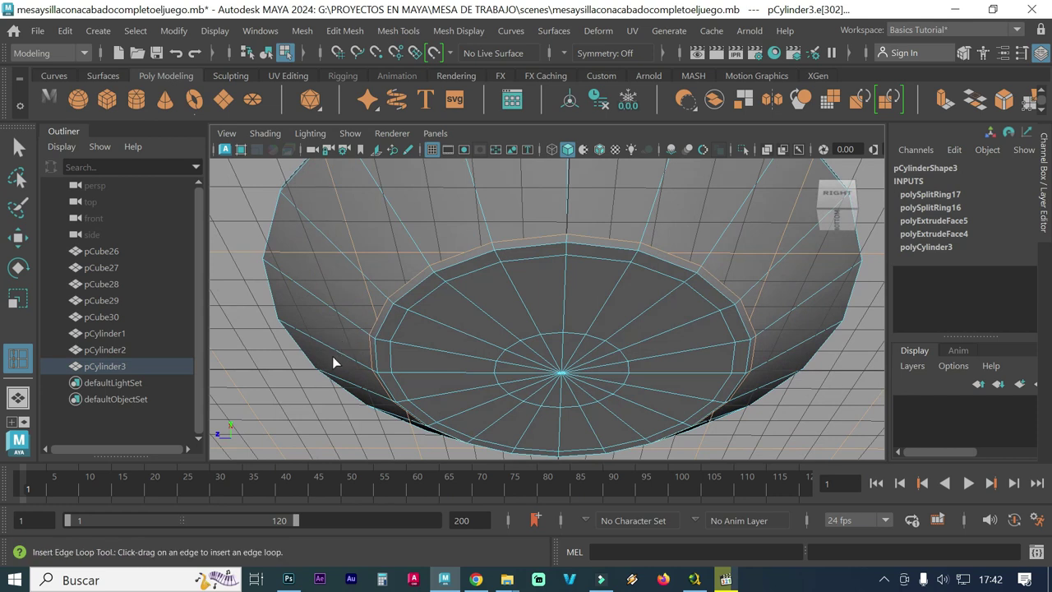
{"action": "left_click_drag", "start_coordinate": [282, 353], "coordinate": [298, 406], "text": "alt"}
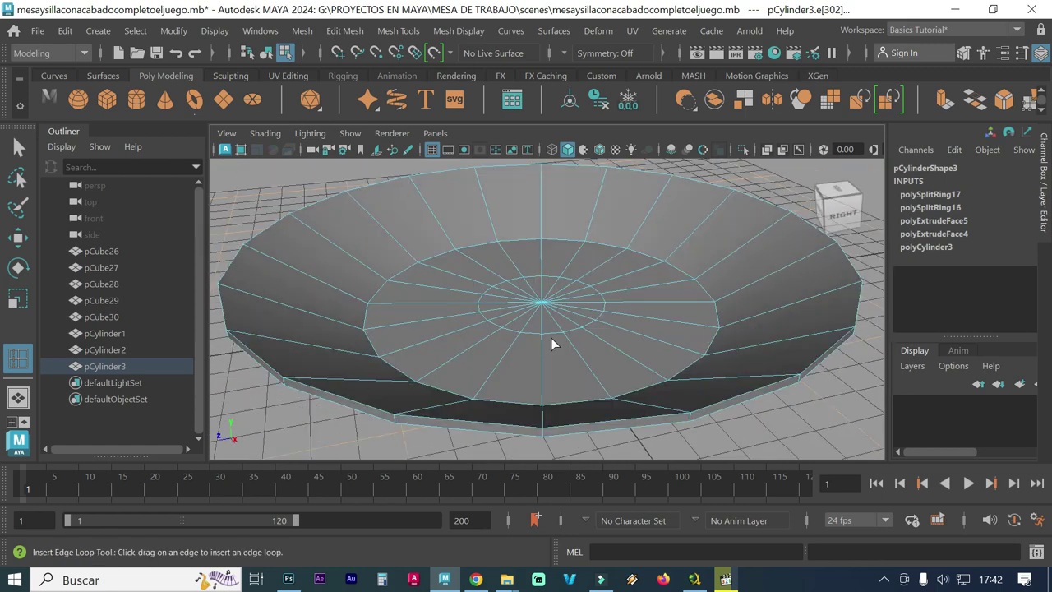
{"action": "right_click_drag", "start_coordinate": [551, 337], "coordinate": [404, 321], "text": "alt"}
{"action": "left_click_drag", "start_coordinate": [404, 321], "coordinate": [452, 320], "text": "alt"}
{"action": "right_click_drag", "start_coordinate": [491, 292], "coordinate": [480, 153]}
{"action": "left_click", "coordinate": [18, 147]}
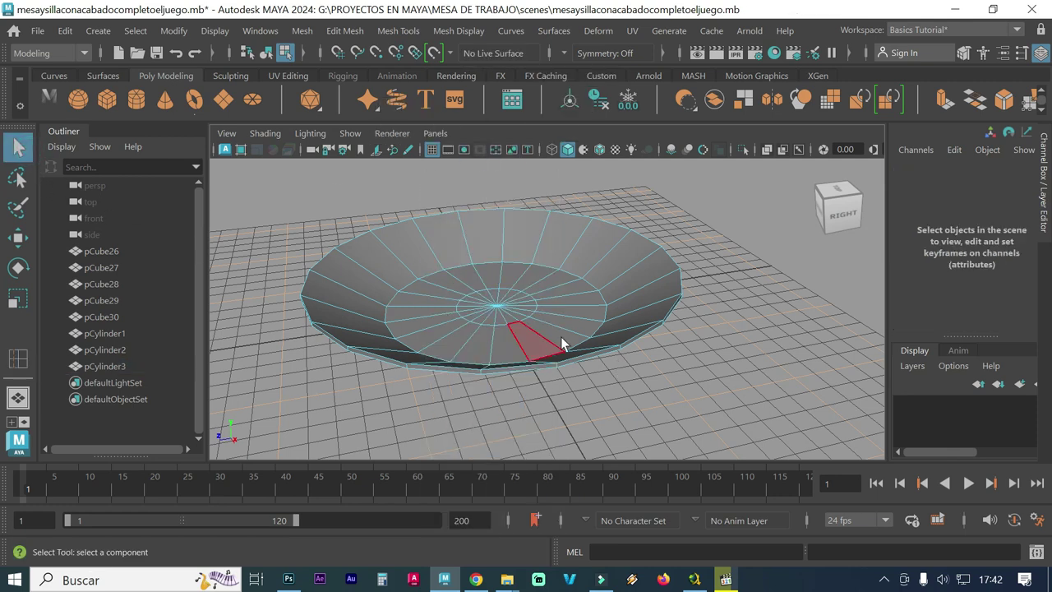
- Marquee-select all the bowl's faces, then deselect the inner bottom ring from below
{"action": "left_click_drag", "start_coordinate": [719, 416], "coordinate": [276, 178]}
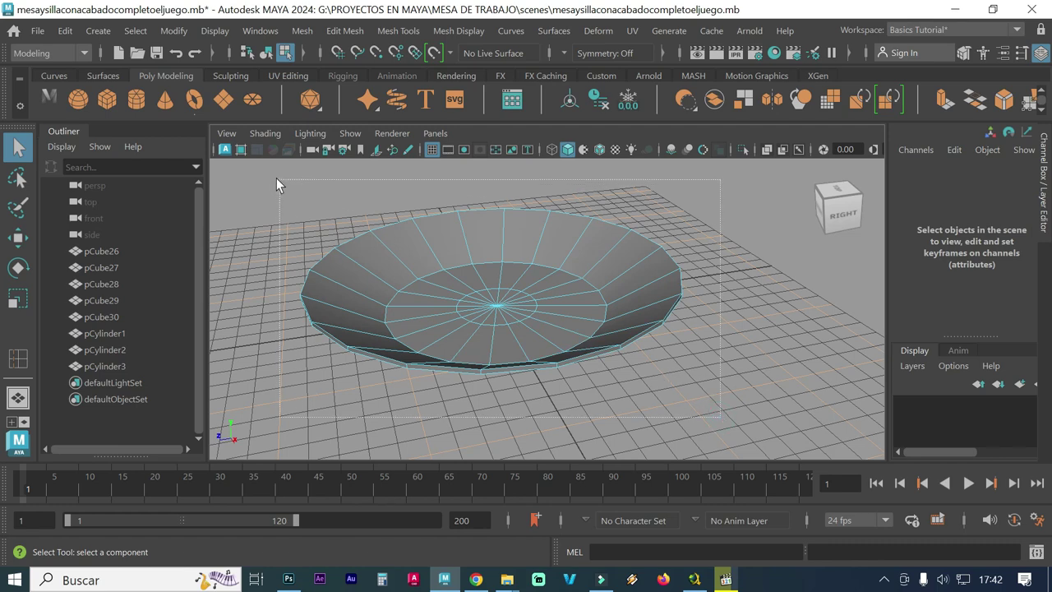
{"action": "left_click_drag", "start_coordinate": [437, 317], "coordinate": [422, 265], "text": "alt"}
{"action": "scroll", "coordinate": [501, 318], "scroll_direction": "up", "scroll_amount": 2}
{"action": "scroll", "coordinate": [458, 336], "scroll_direction": "up", "scroll_amount": 3}
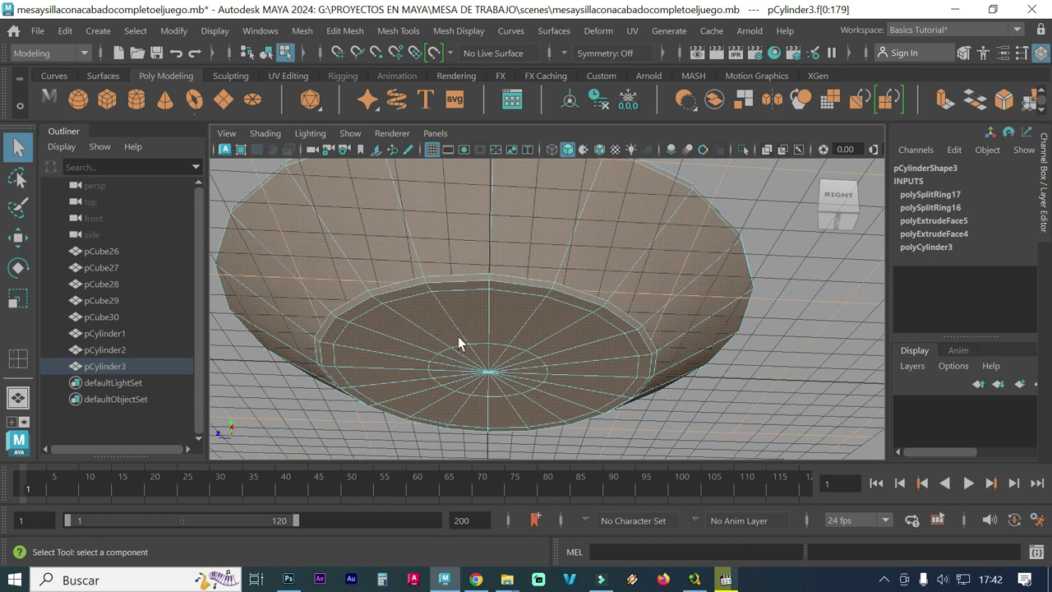
{"action": "scroll", "coordinate": [437, 325], "scroll_direction": "up", "scroll_amount": 2}
{"action": "middle_click_drag", "start_coordinate": [437, 331], "coordinate": [475, 321], "text": "alt"}
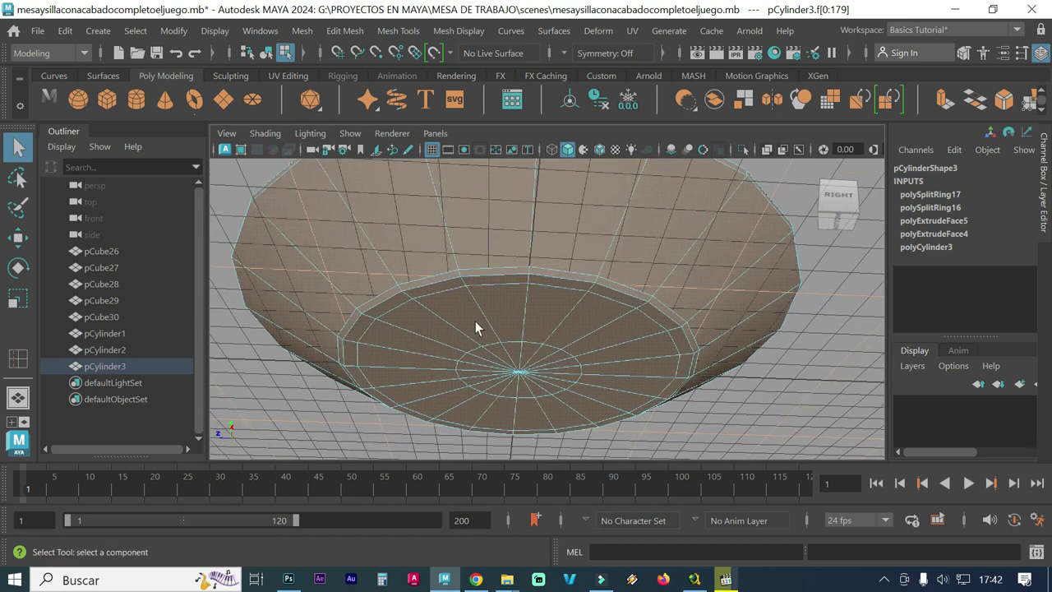
{"action": "left_click", "coordinate": [423, 323]}
{"action": "key", "text": "Delete"}
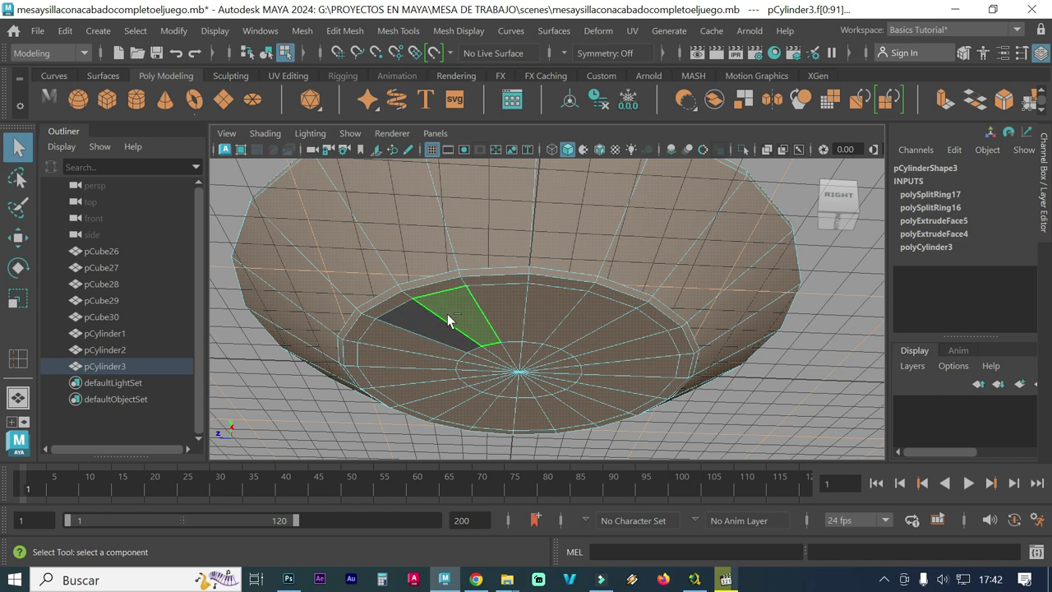
{"action": "double_click", "coordinate": [447, 314]}
{"action": "key", "text": "Delete"}
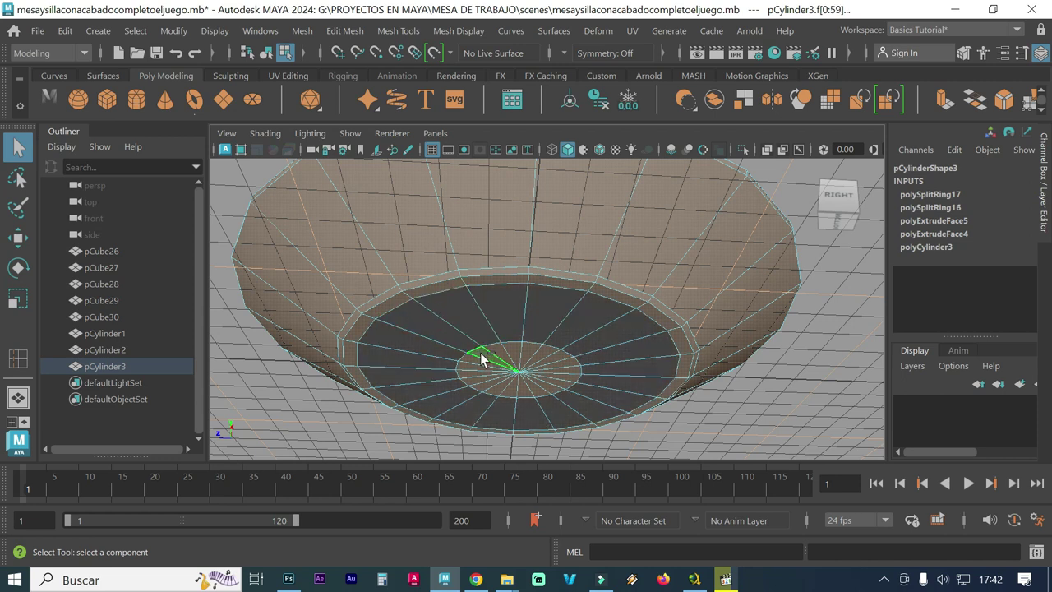
- Deselect the remaining faces until only the 20 bottom cap faces f[0:19] stay selected
{"action": "left_click_drag", "start_coordinate": [453, 385], "coordinate": [433, 361], "text": "alt"}
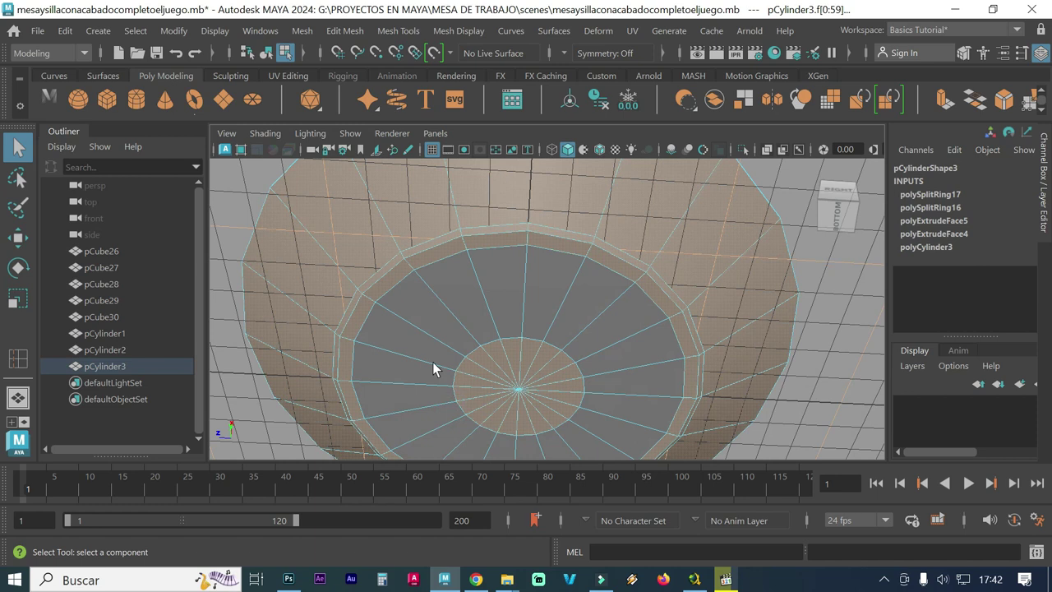
{"action": "right_click_drag", "start_coordinate": [432, 361], "coordinate": [549, 377], "text": "alt"}
{"action": "middle_click_drag", "start_coordinate": [549, 376], "coordinate": [547, 299], "text": "alt"}
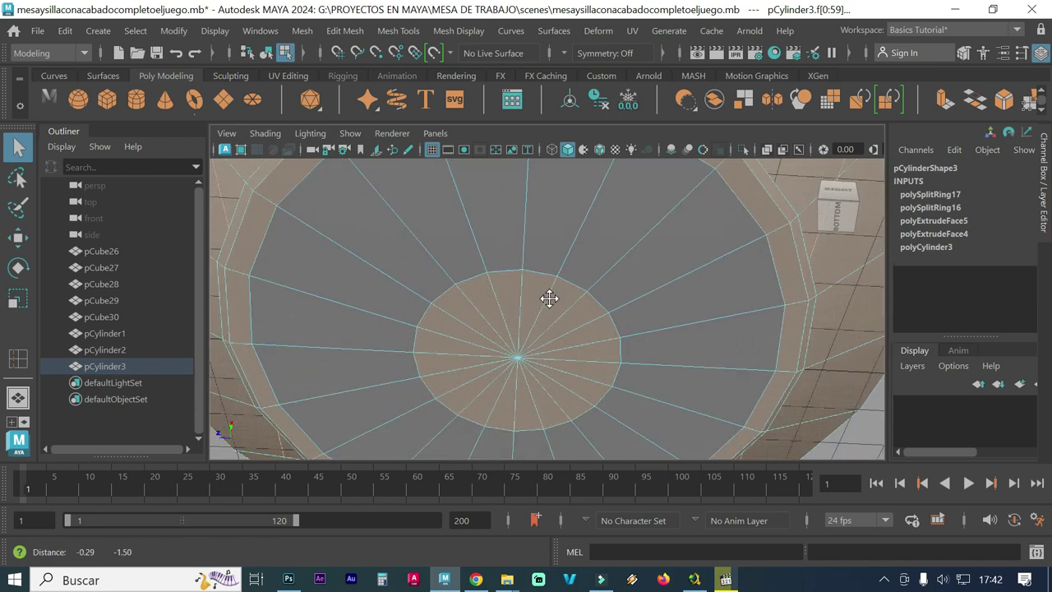
{"action": "left_click", "coordinate": [476, 294], "text": "ctrl"}
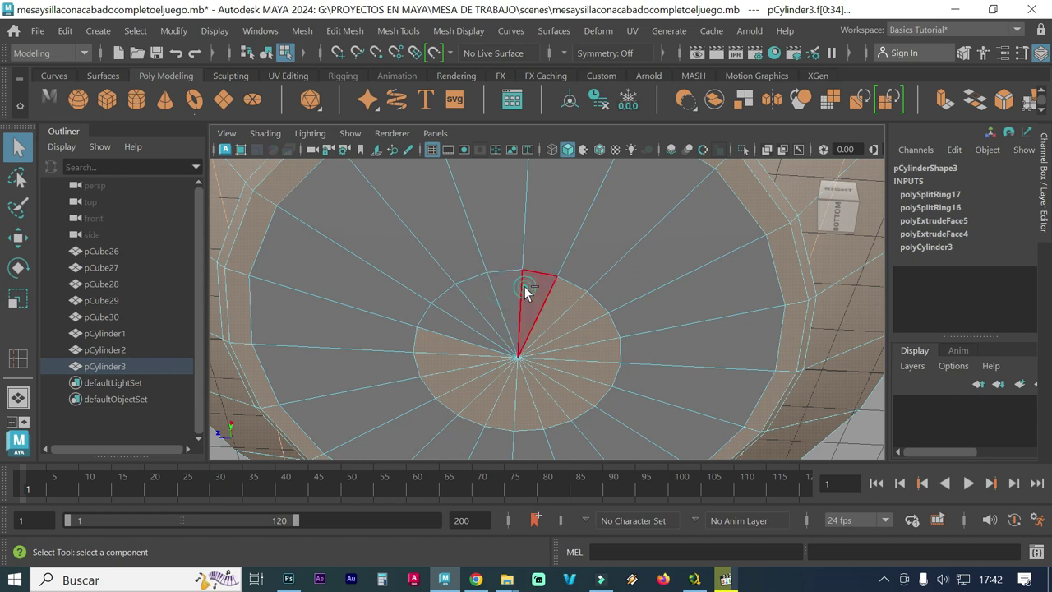
{"action": "left_click", "coordinate": [598, 316], "text": "ctrl"}
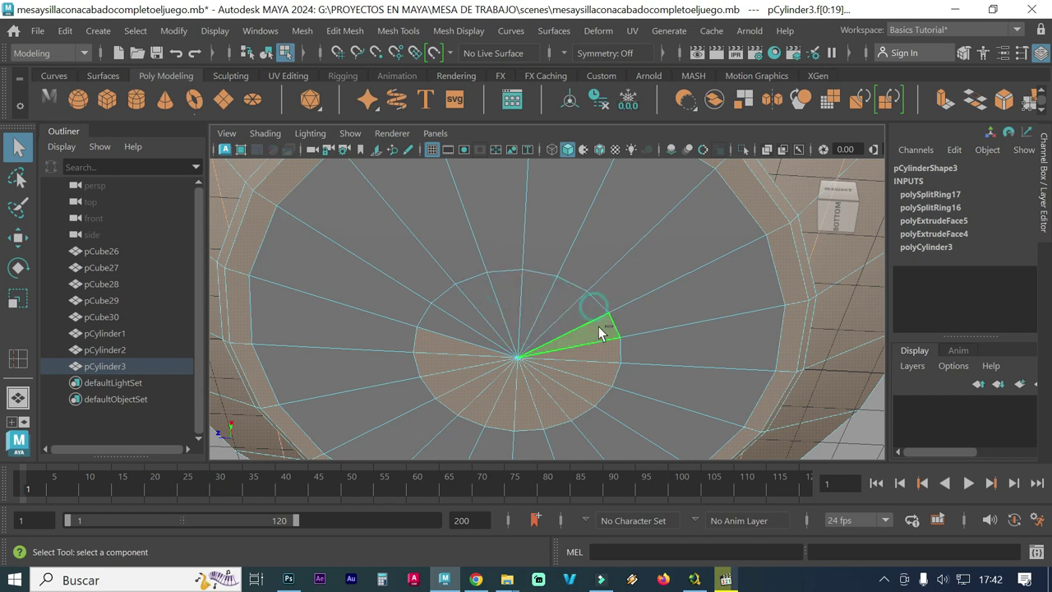
{"action": "left_click", "coordinate": [595, 391], "text": "ctrl"}
{"action": "left_click", "coordinate": [549, 413], "text": "ctrl"}
{"action": "left_click", "coordinate": [498, 419], "text": "ctrl"}
{"action": "left_click", "coordinate": [480, 411], "text": "ctrl"}
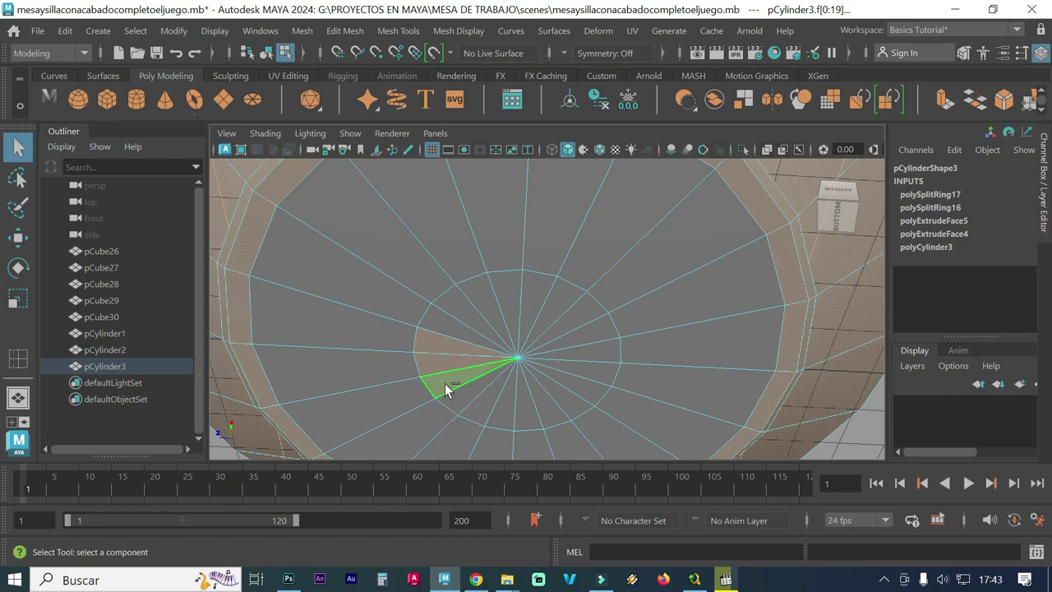
{"action": "left_click", "coordinate": [411, 345], "text": "ctrl"}
{"action": "mouse_move", "coordinate": [398, 299]}
{"action": "left_mouse_down", "text": "alt"}
{"action": "mouse_move", "coordinate": [402, 270]}
{"action": "mouse_move", "coordinate": [402, 298]}
{"action": "mouse_move", "coordinate": [436, 307]}
{"action": "mouse_move", "coordinate": [386, 320]}
{"action": "left_mouse_up", "text": "alt"}
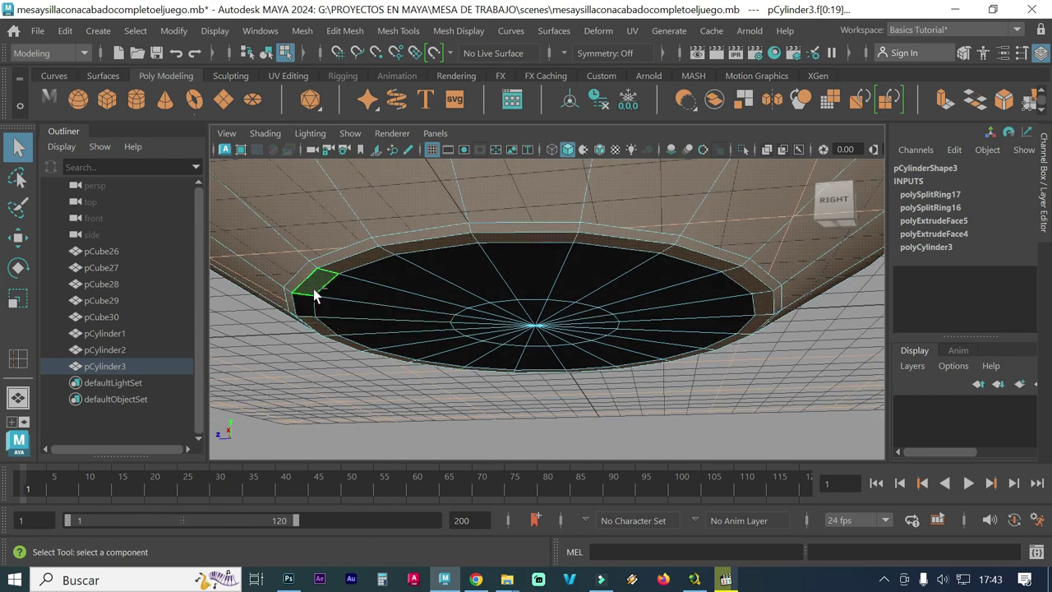
{"action": "mouse_move", "coordinate": [307, 374]}
{"action": "left_mouse_down", "text": "alt"}
{"action": "mouse_move", "coordinate": [389, 383]}
{"action": "mouse_move", "coordinate": [304, 375]}
{"action": "mouse_move", "coordinate": [326, 376]}
{"action": "mouse_move", "coordinate": [320, 387]}
{"action": "left_mouse_up", "text": "alt"}
- Raise the bowl's bottom cap faces along Y to about 1.6 units
{"action": "key", "text": "w"}
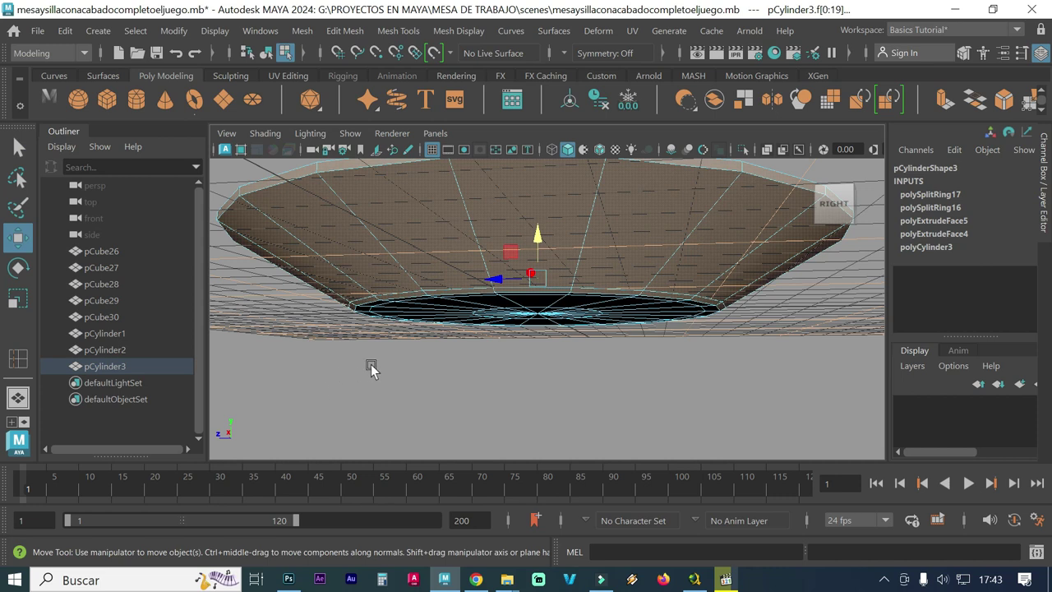
{"action": "left_click_drag", "start_coordinate": [535, 244], "coordinate": [532, 231]}
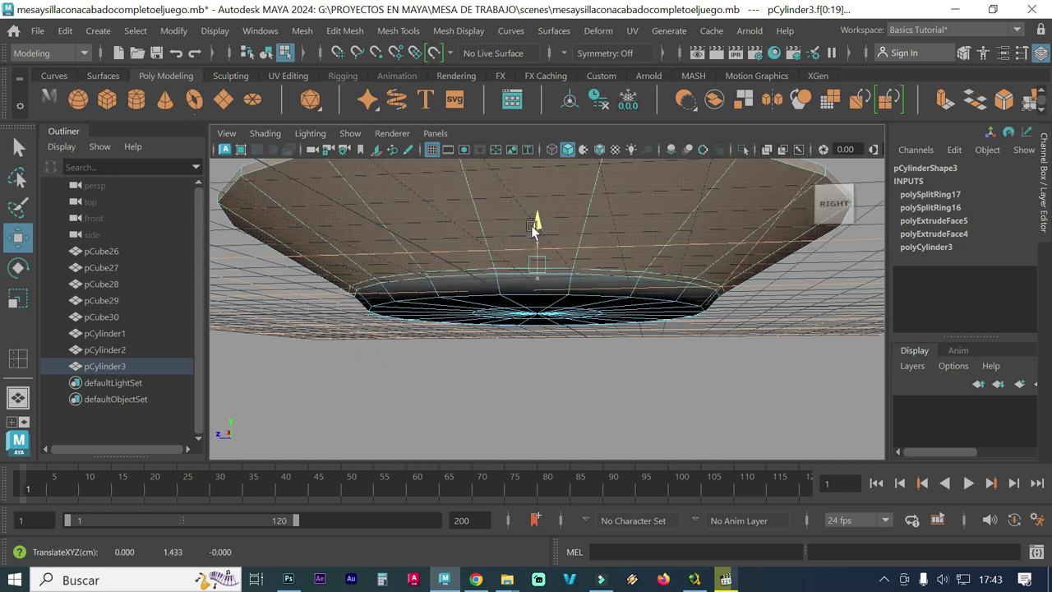
{"action": "left_click_drag", "start_coordinate": [532, 231], "coordinate": [535, 219]}
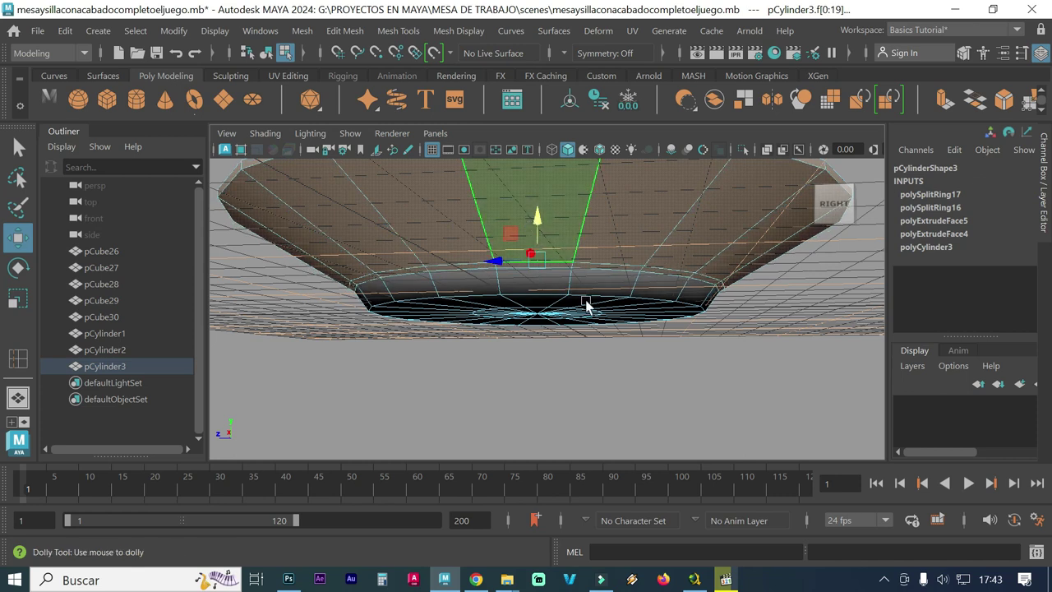
{"action": "right_click_drag", "start_coordinate": [586, 306], "coordinate": [462, 308], "text": "alt"}
{"action": "left_click_drag", "start_coordinate": [463, 307], "coordinate": [463, 328], "text": "alt"}
{"action": "left_click_drag", "start_coordinate": [575, 351], "coordinate": [529, 350], "text": "alt"}
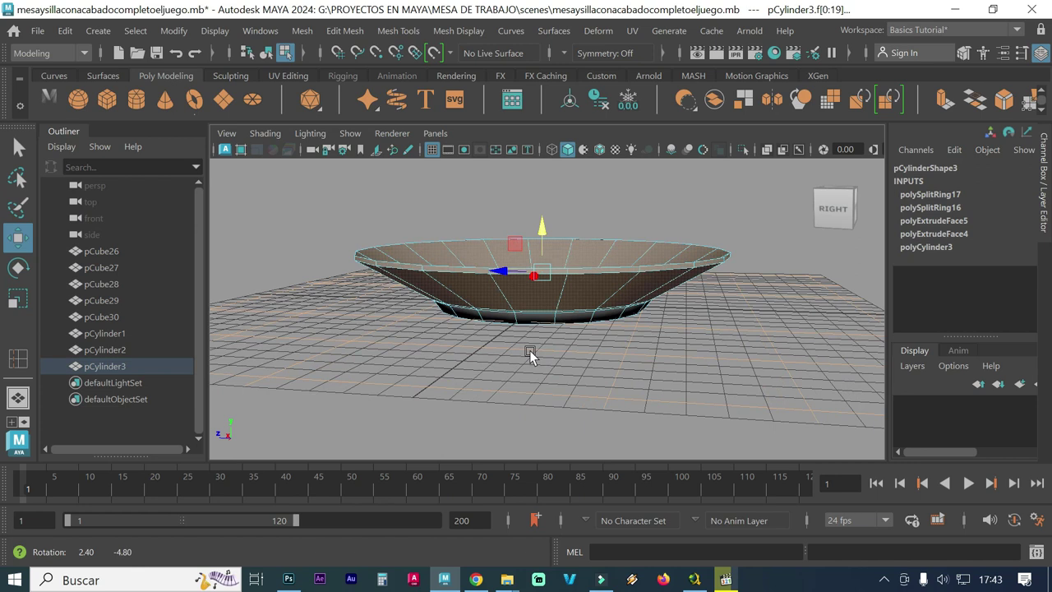
{"action": "left_click_drag", "start_coordinate": [546, 233], "coordinate": [544, 230]}
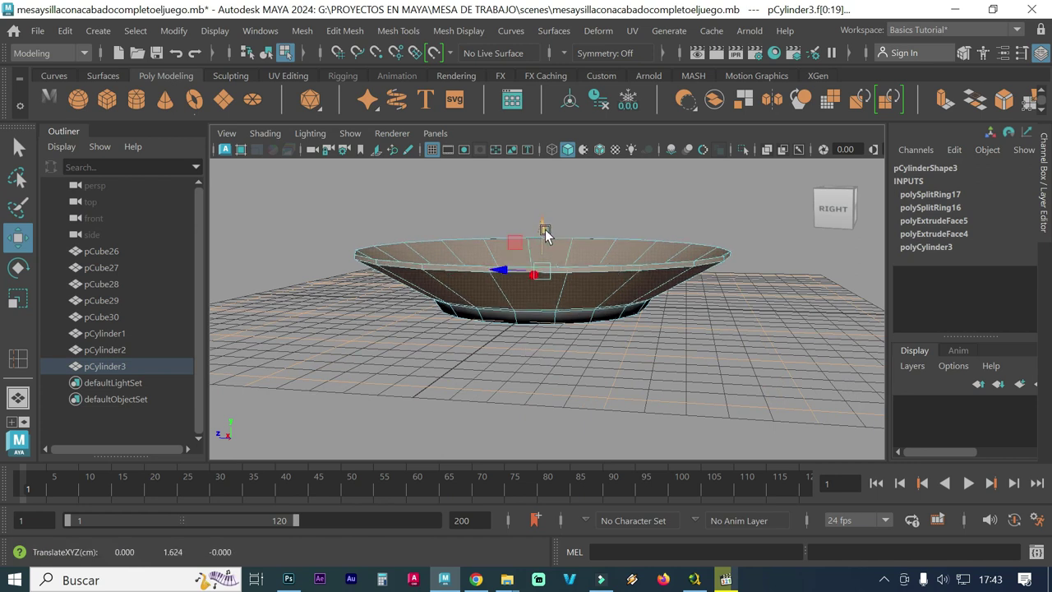
- Hide the viewport grid, undo an extra move of the bottom faces, and view the underside
{"action": "left_click", "coordinate": [432, 149]}
{"action": "mouse_move", "coordinate": [425, 194]}
{"action": "left_mouse_down", "text": "alt"}
{"action": "mouse_move", "coordinate": [435, 277]}
{"action": "mouse_move", "coordinate": [455, 258]}
{"action": "left_mouse_up", "text": "alt"}
{"action": "right_click_drag", "start_coordinate": [627, 329], "coordinate": [504, 338], "text": "alt"}
{"action": "left_click_drag", "start_coordinate": [504, 338], "coordinate": [515, 350], "text": "alt"}
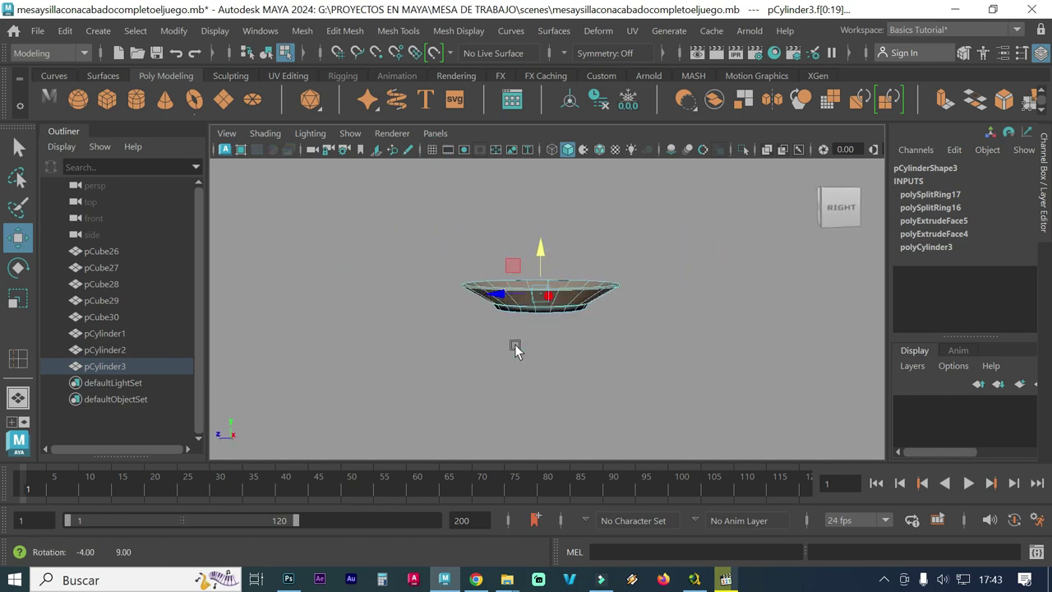
{"action": "left_click_drag", "start_coordinate": [539, 248], "coordinate": [536, 242]}
{"action": "key", "text": "ctrl+z"}
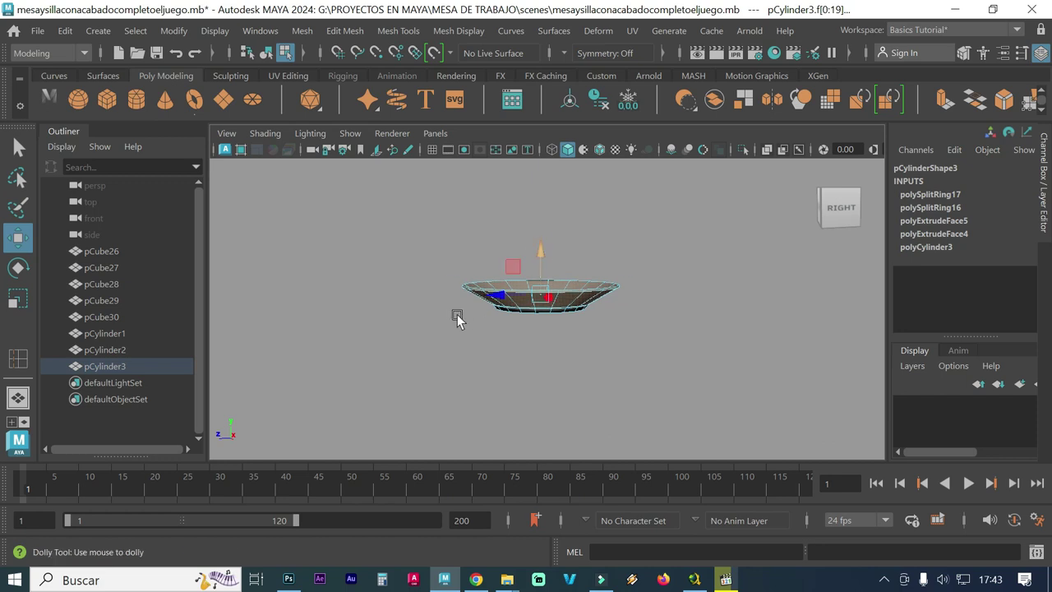
{"action": "scroll", "coordinate": [493, 331], "scroll_direction": "up", "scroll_amount": 1}
{"action": "scroll", "coordinate": [517, 341], "scroll_direction": "up", "scroll_amount": 1}
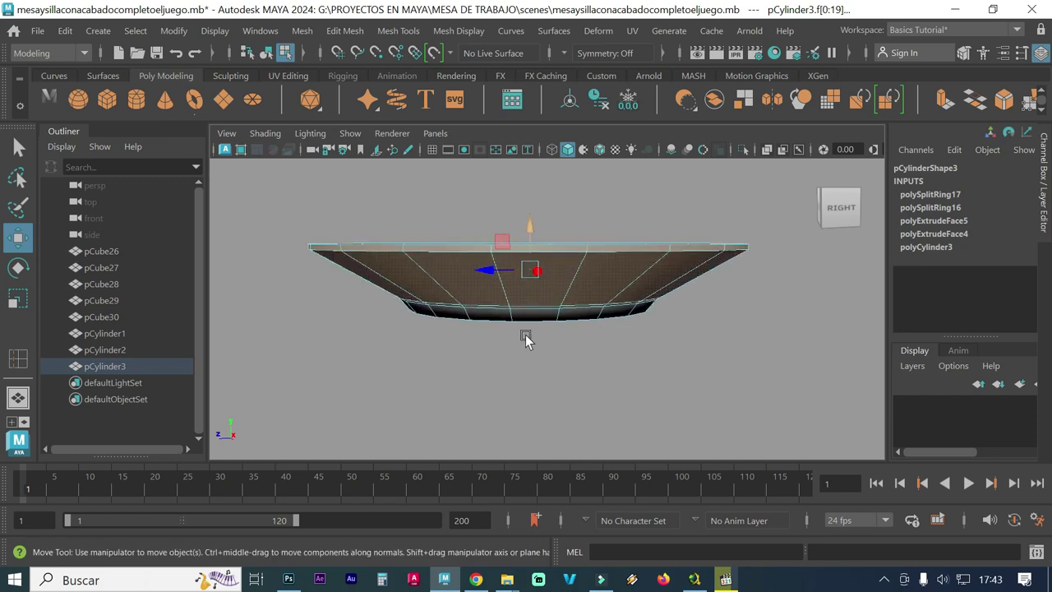
{"action": "scroll", "coordinate": [530, 338], "scroll_direction": "up", "scroll_amount": 2}
{"action": "left_click_drag", "start_coordinate": [526, 359], "coordinate": [514, 337], "text": "alt"}
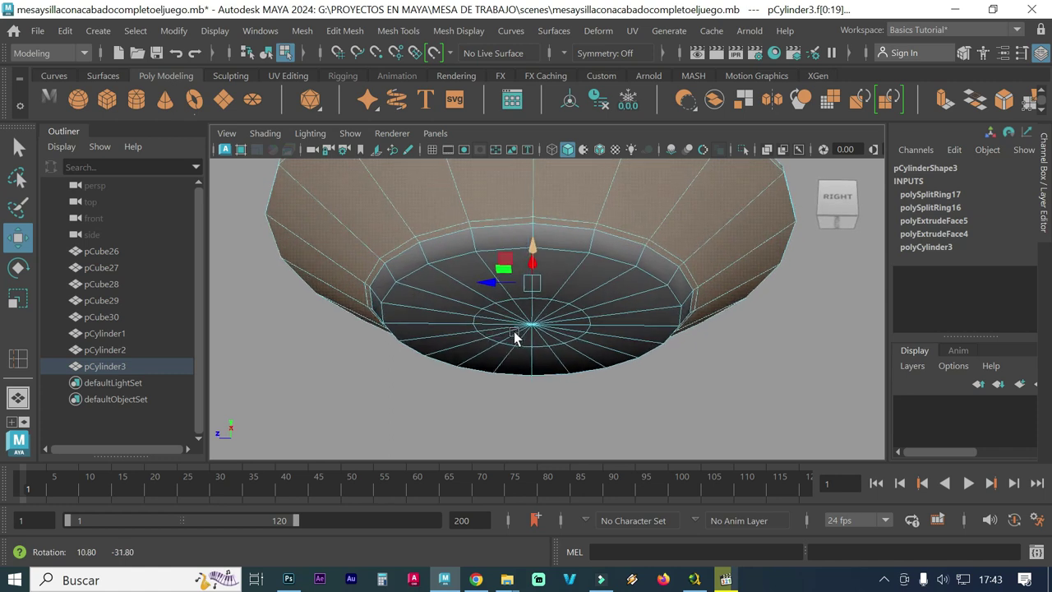
{"action": "mouse_move", "coordinate": [404, 305]}
{"action": "right_mouse_down", "text": "alt"}
{"action": "mouse_move", "coordinate": [430, 301]}
{"action": "mouse_move", "coordinate": [474, 347]}
{"action": "right_mouse_up", "text": "alt"}
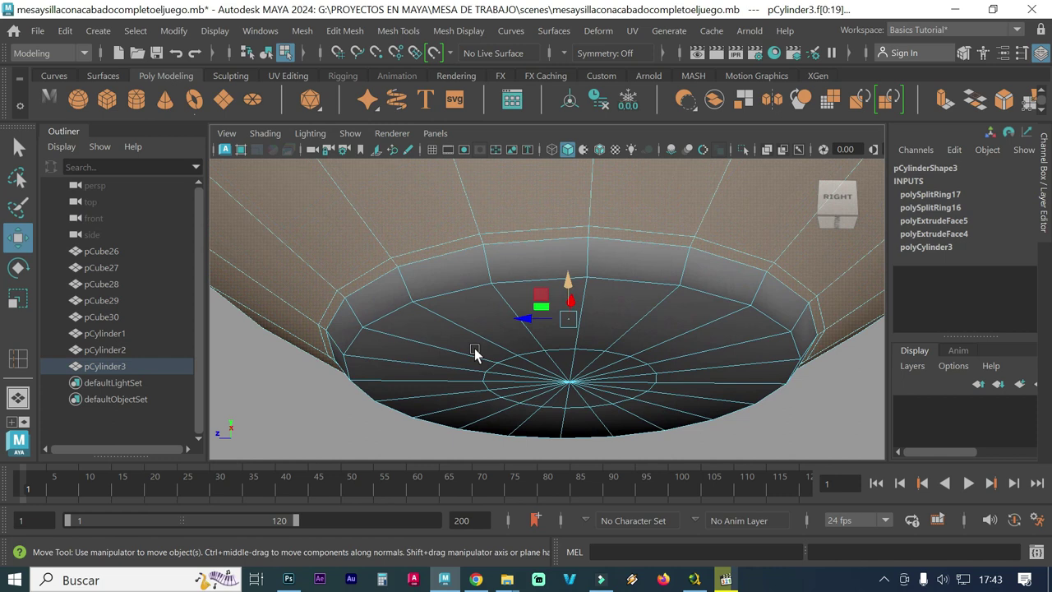
- Insert three edge loops with Insert Edge Loop: two along the rim, one around the inner bottom
{"action": "left_click", "coordinate": [451, 32]}
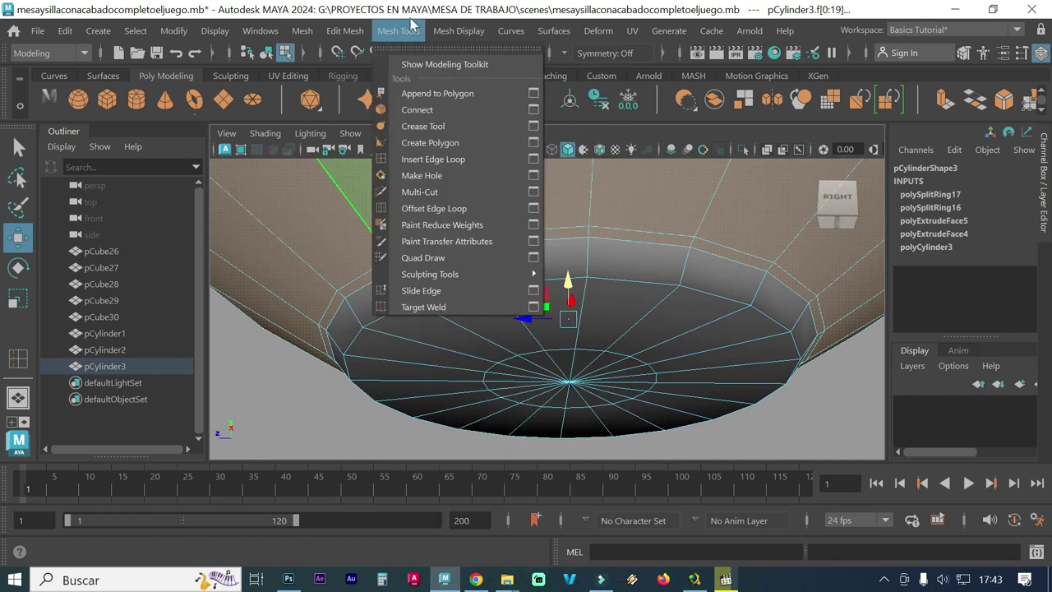
{"action": "left_click", "coordinate": [430, 159]}
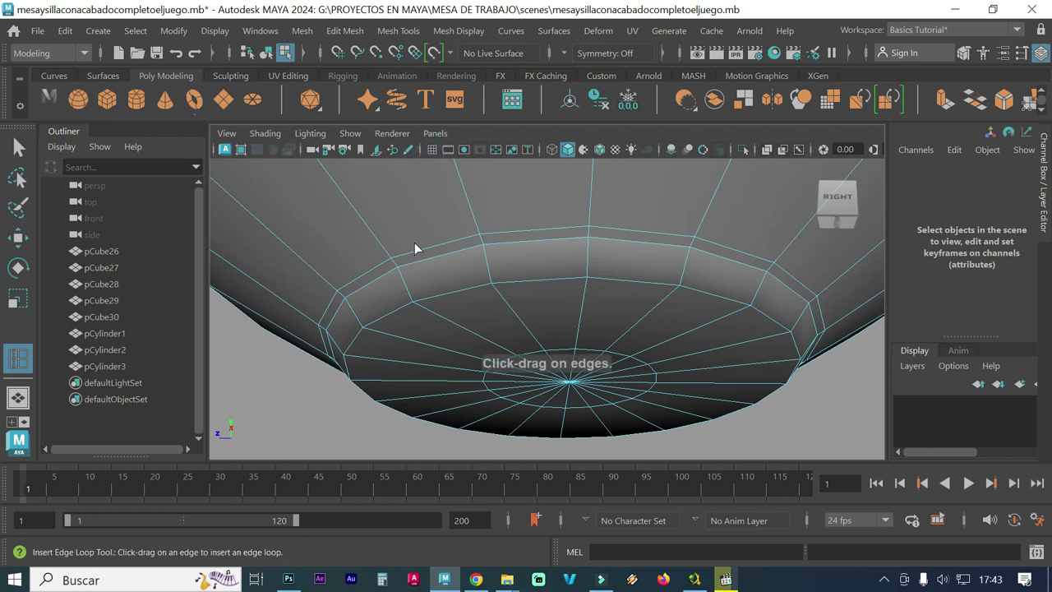
{"action": "left_click", "coordinate": [403, 278]}
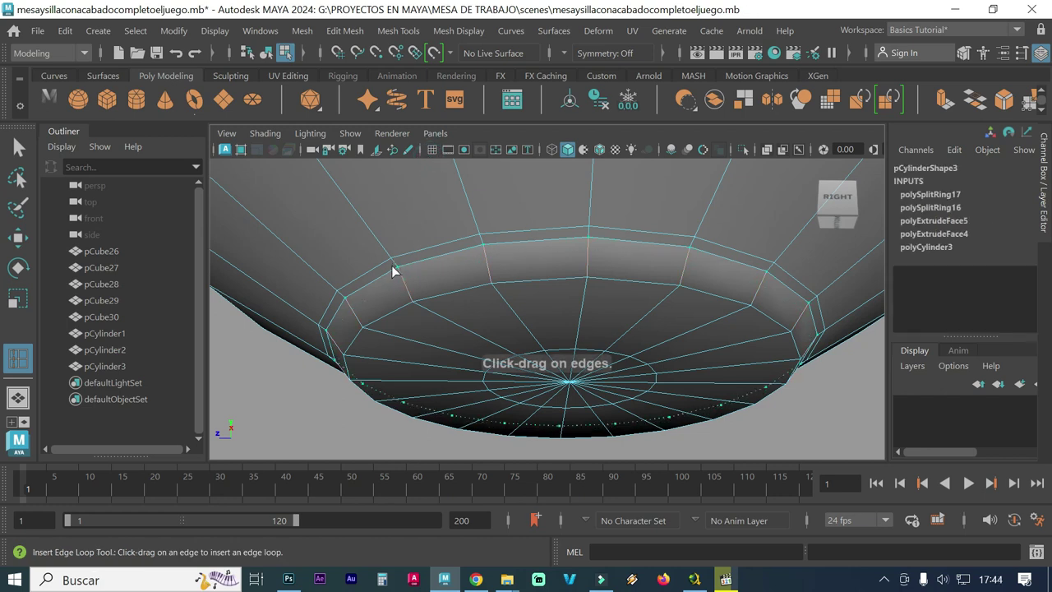
{"action": "left_click", "coordinate": [396, 272]}
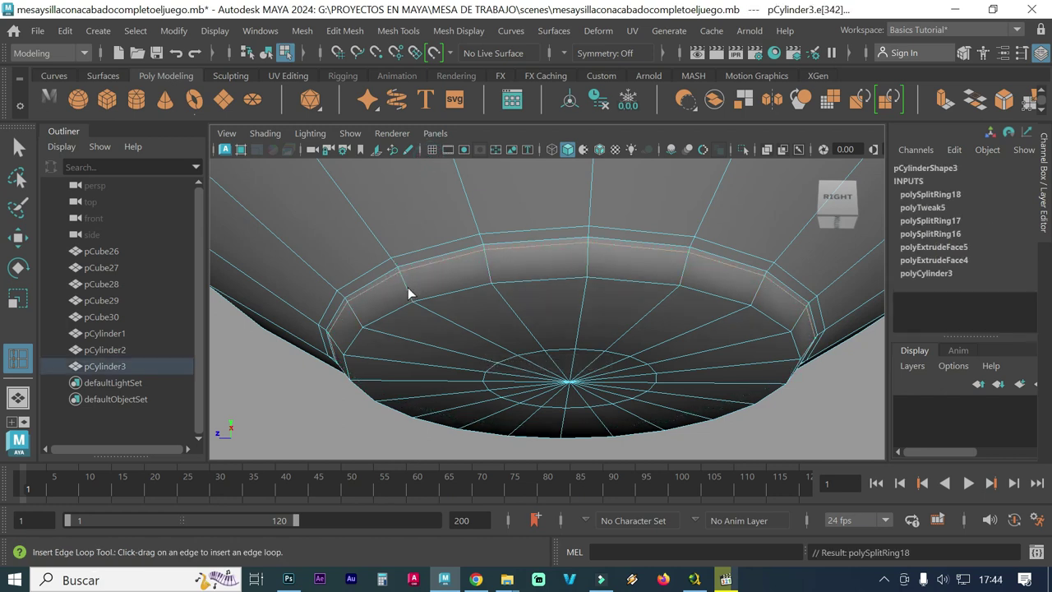
{"action": "left_click_drag", "start_coordinate": [409, 302], "coordinate": [413, 307]}
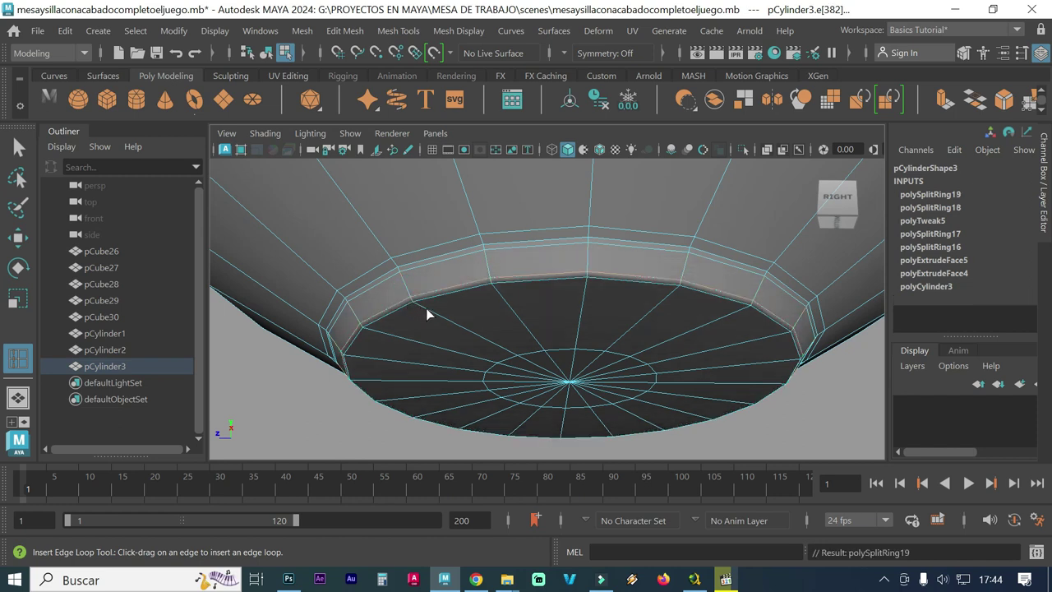
{"action": "left_click_drag", "start_coordinate": [427, 308], "coordinate": [426, 312]}
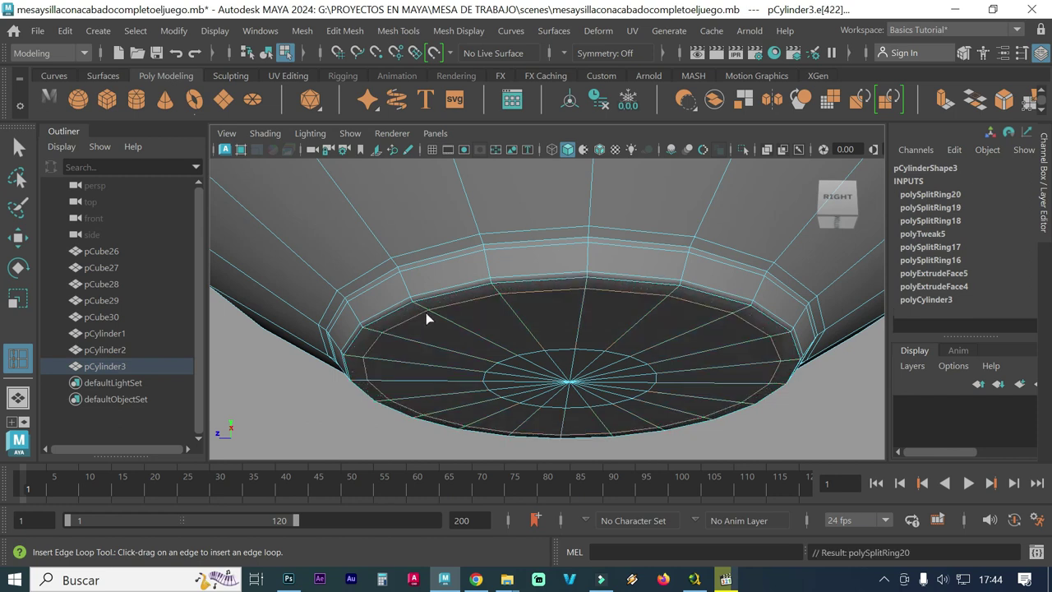
{"action": "left_click_drag", "start_coordinate": [449, 342], "coordinate": [443, 308], "text": "alt"}
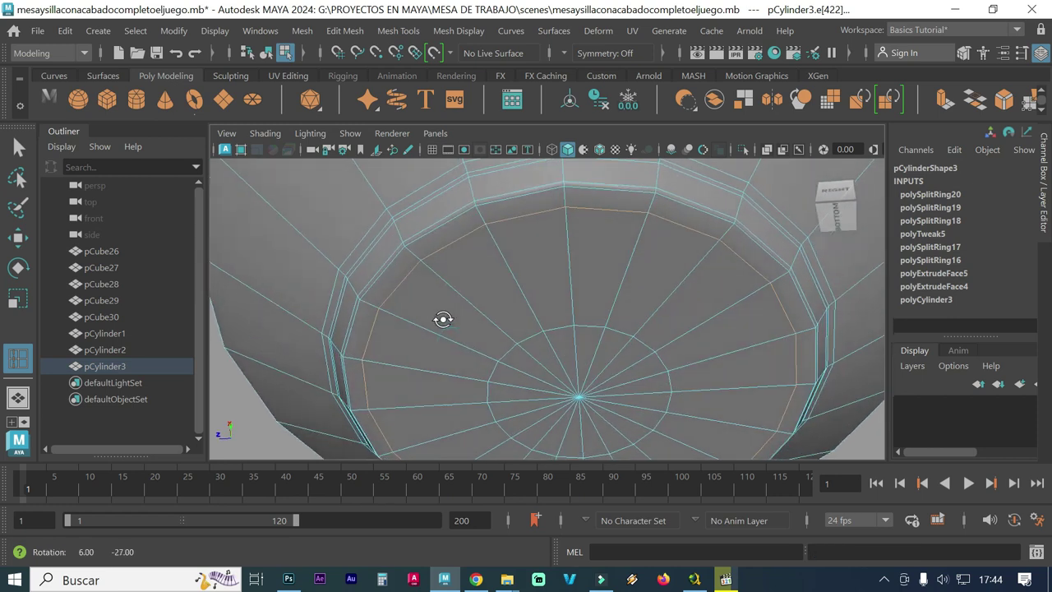
- Pan and dolly out until the plate's entire underside is in view
{"action": "key", "text": "w"}
{"action": "scroll", "coordinate": [406, 264], "scroll_direction": "up", "scroll_amount": 3}
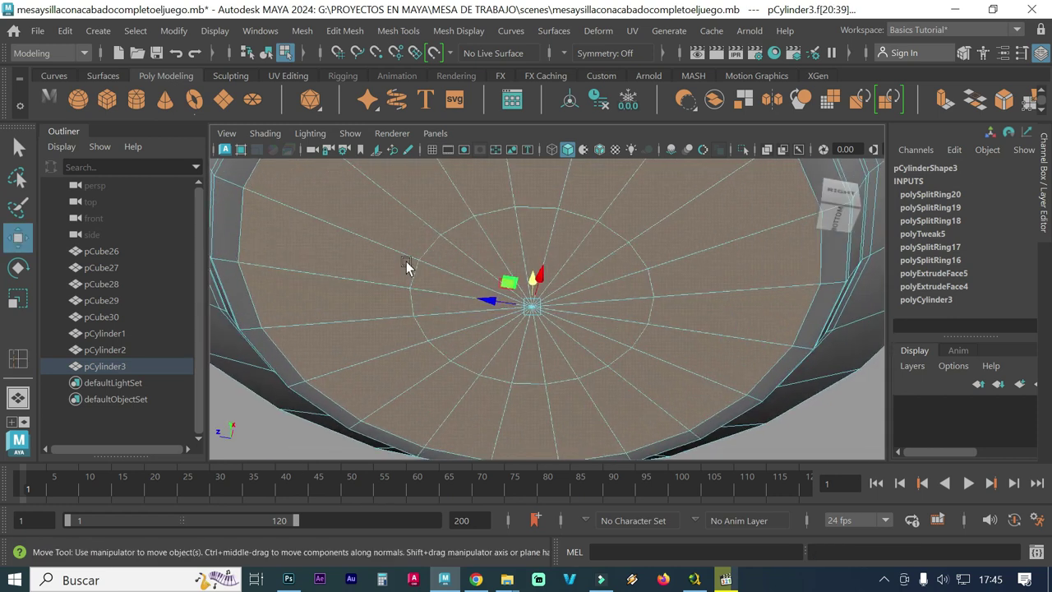
{"action": "middle_click_drag", "start_coordinate": [357, 261], "coordinate": [430, 343], "text": "alt"}
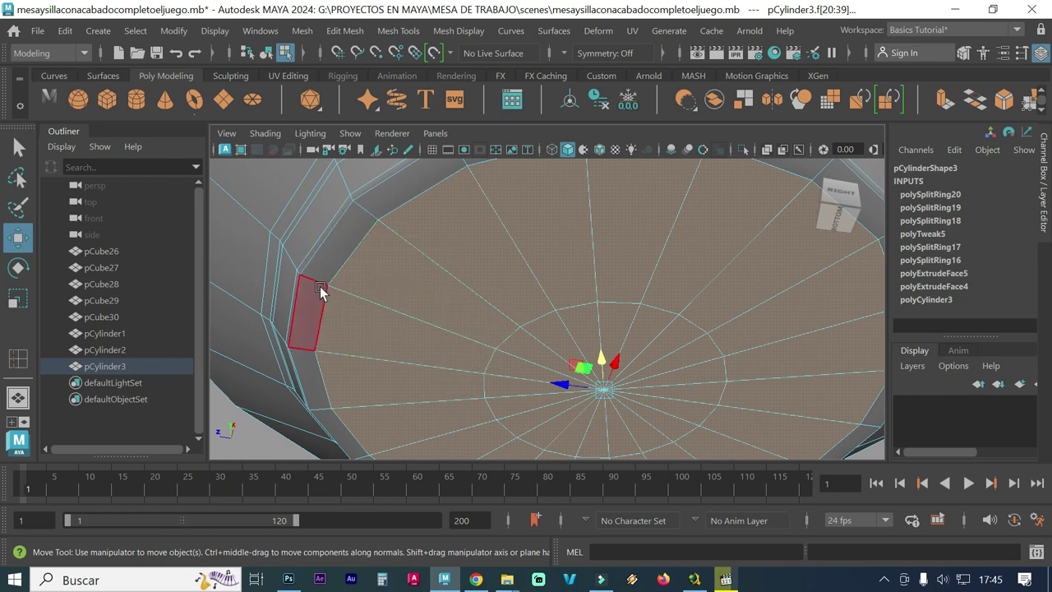
{"action": "right_click_drag", "start_coordinate": [479, 268], "coordinate": [390, 280], "text": "alt"}
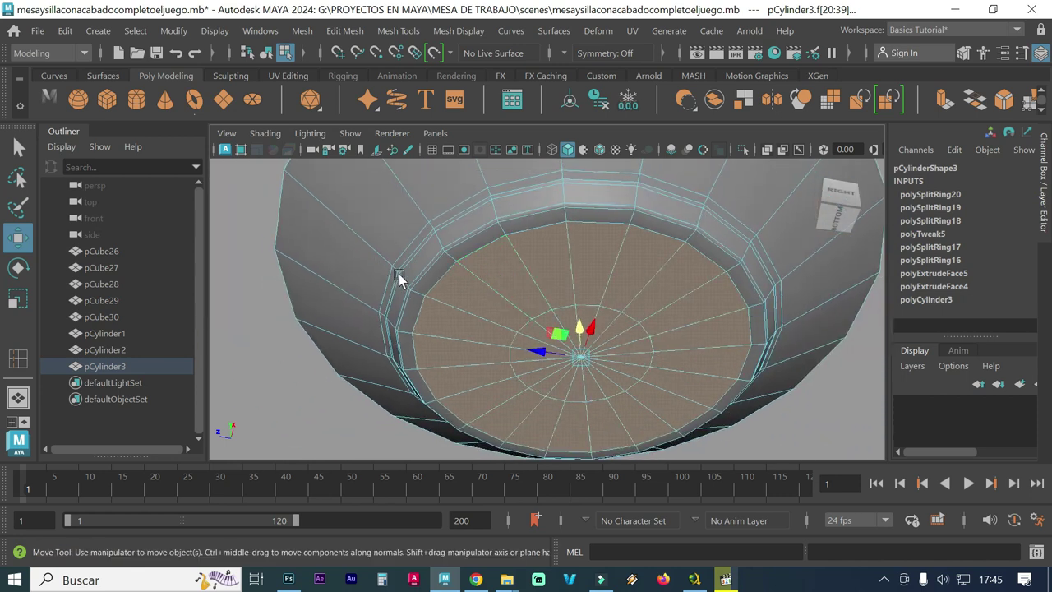
- Insert edge loops inside the underside rim and along the outer foot-ring edge
{"action": "left_click", "coordinate": [398, 30]}
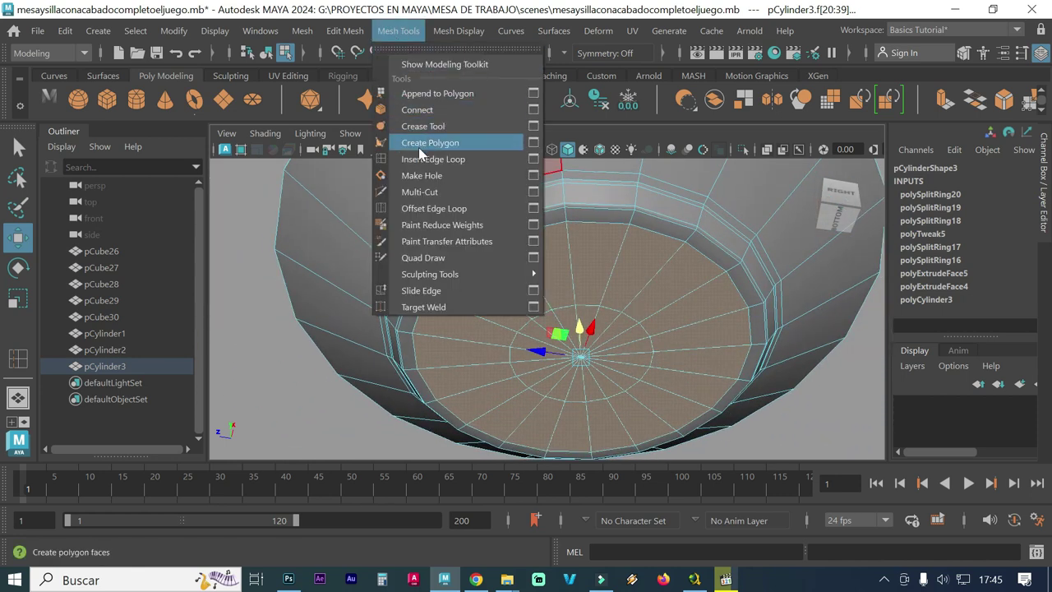
{"action": "left_click", "coordinate": [421, 159]}
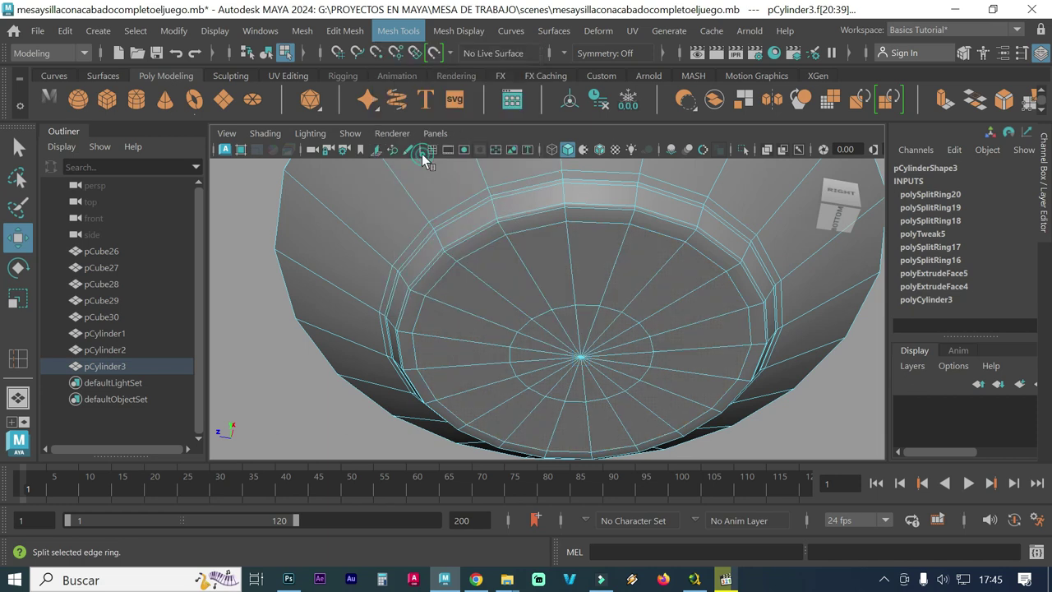
{"action": "left_click", "coordinate": [434, 297]}
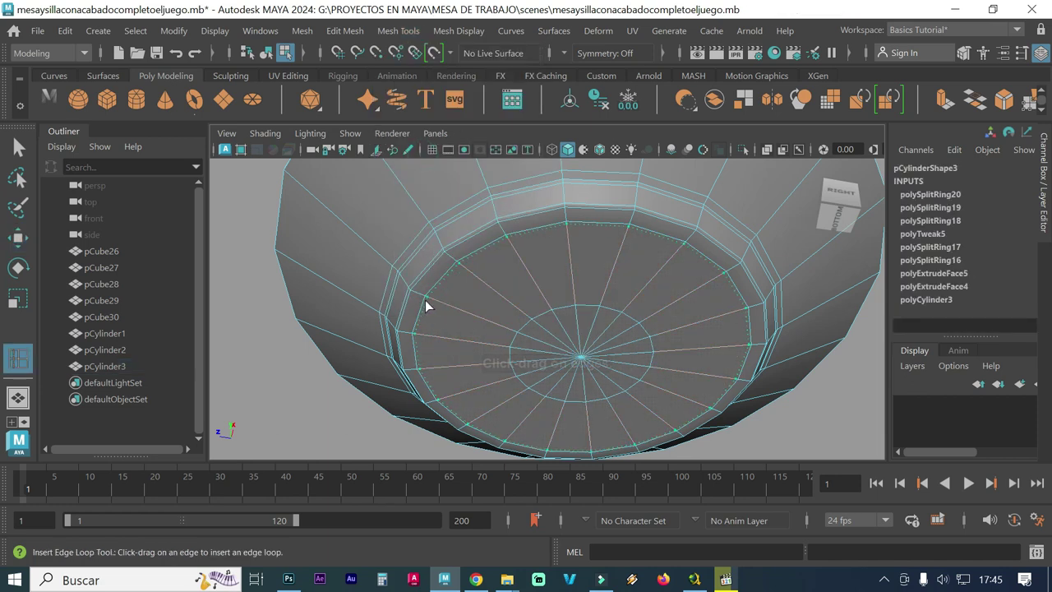
{"action": "left_click", "coordinate": [427, 306]}
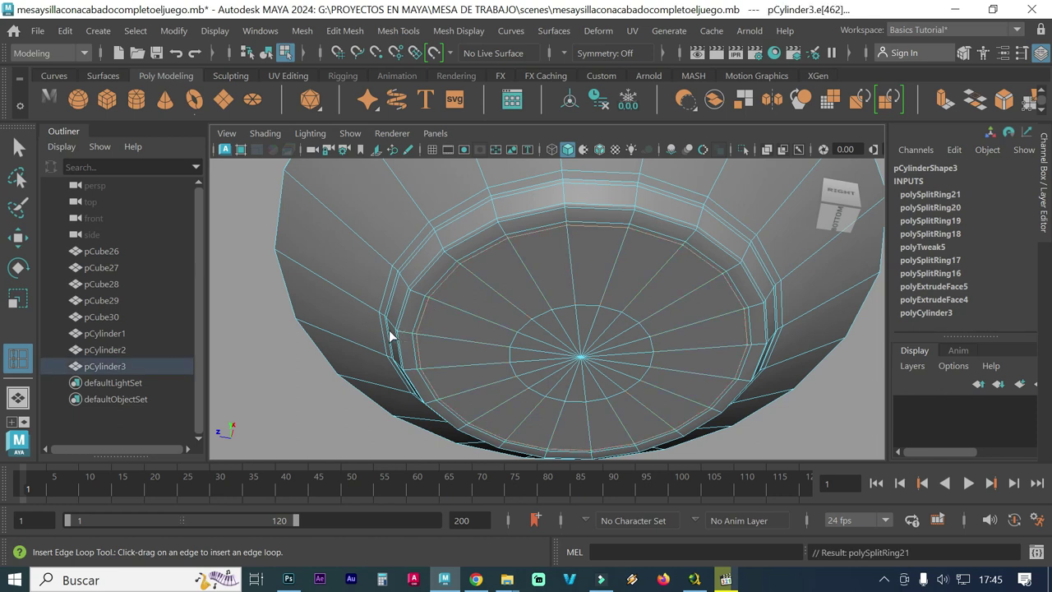
{"action": "scroll", "coordinate": [400, 315], "scroll_direction": "up", "scroll_amount": 2}
{"action": "scroll", "coordinate": [430, 298], "scroll_direction": "up", "scroll_amount": 2}
{"action": "scroll", "coordinate": [403, 293], "scroll_direction": "up", "scroll_amount": 1}
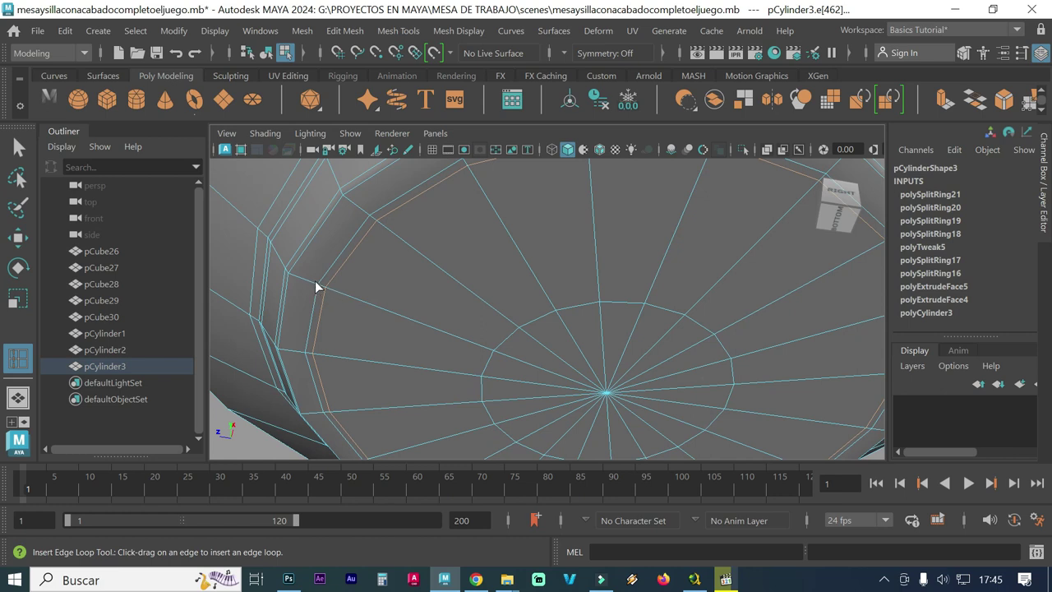
{"action": "left_click_drag", "start_coordinate": [310, 292], "coordinate": [329, 295], "text": "alt"}
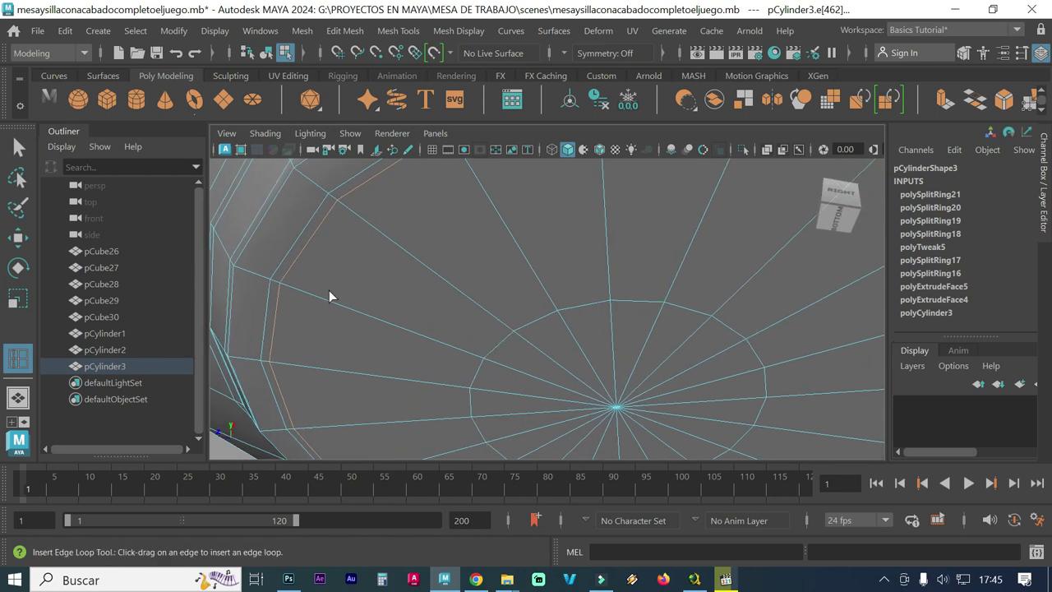
{"action": "left_click", "coordinate": [275, 280]}
{"action": "mouse_move", "coordinate": [357, 301]}
{"action": "left_mouse_down", "text": "alt"}
{"action": "mouse_move", "coordinate": [297, 295]}
{"action": "mouse_move", "coordinate": [350, 297]}
{"action": "mouse_move", "coordinate": [328, 300]}
{"action": "left_mouse_up", "text": "alt"}
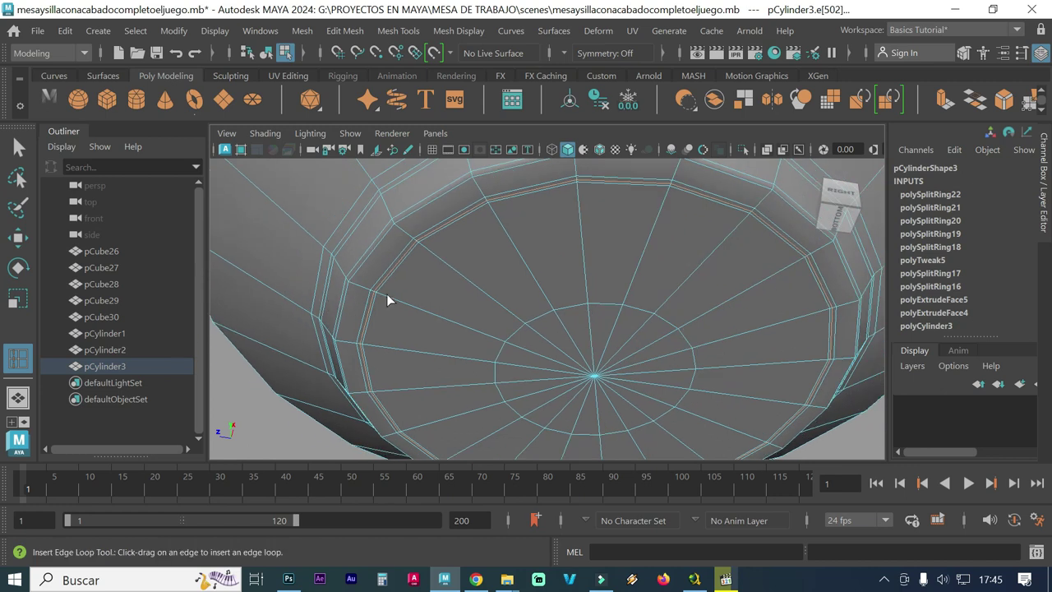
- Switch the plate to face mode and try selecting underside faces and face rings
{"action": "right_click", "coordinate": [423, 244]}
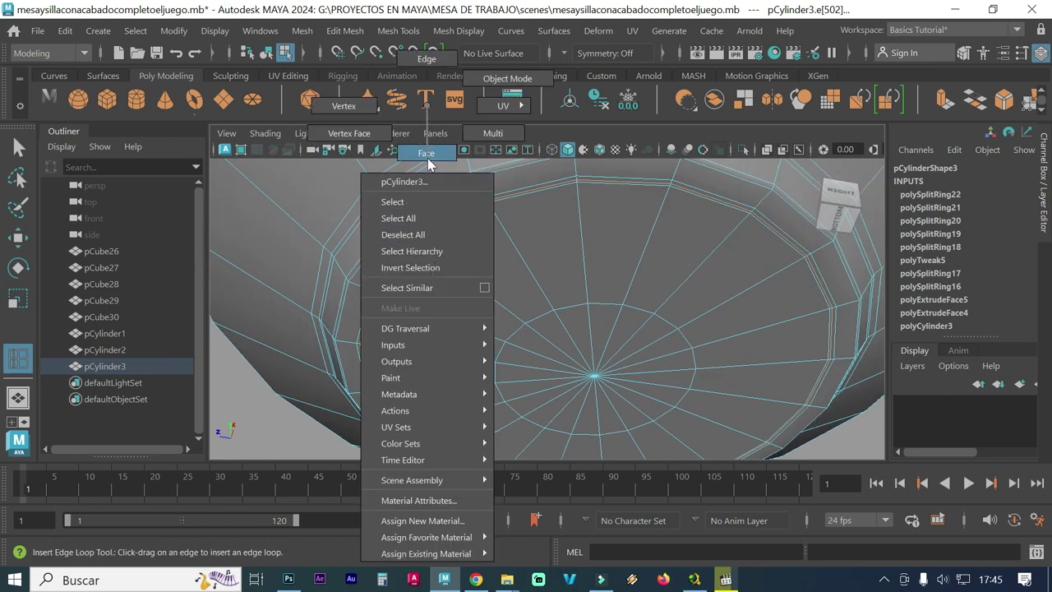
{"action": "left_click", "coordinate": [427, 155]}
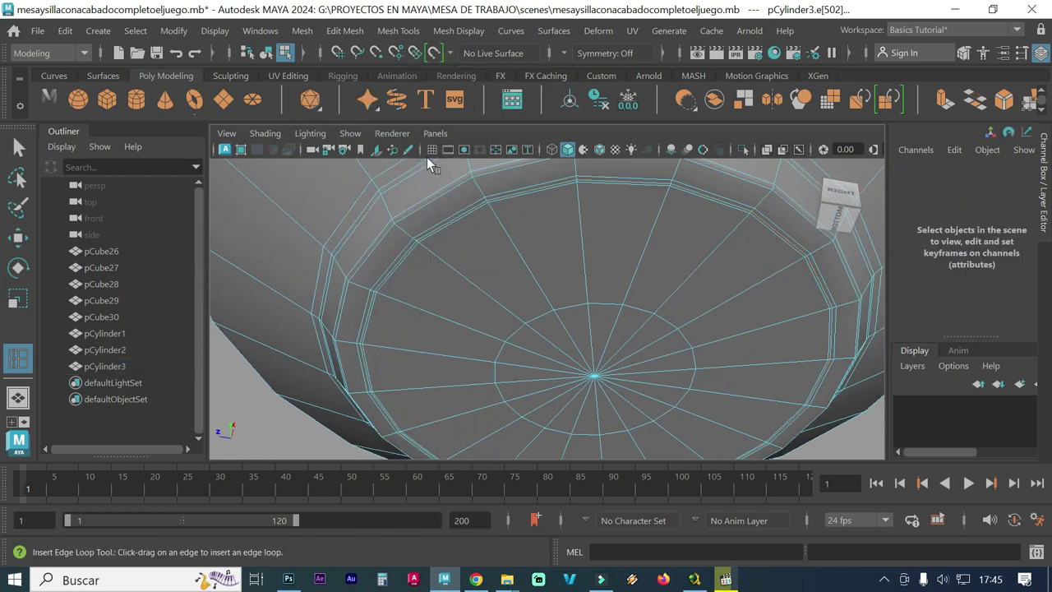
{"action": "left_click", "coordinate": [452, 281]}
{"action": "right_click", "coordinate": [475, 278]}
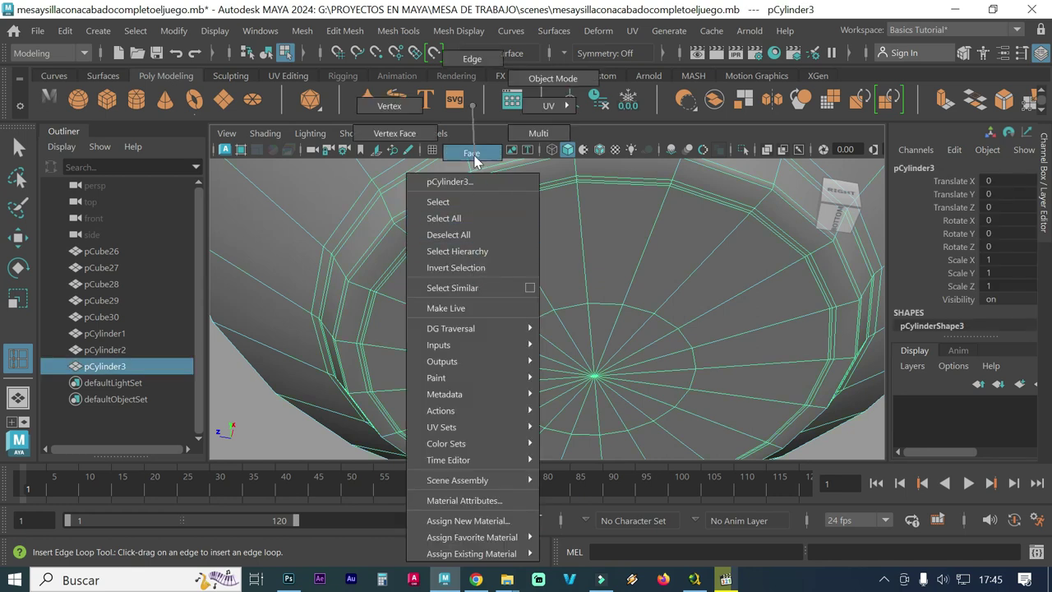
{"action": "left_click", "coordinate": [472, 153]}
{"action": "left_click", "coordinate": [444, 302]}
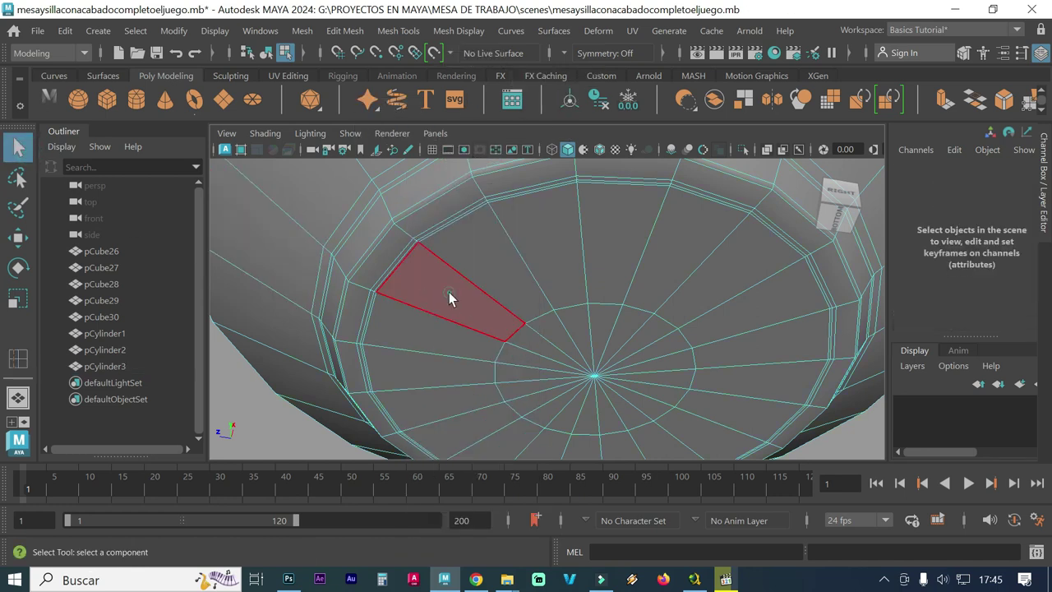
{"action": "double_click", "coordinate": [473, 268]}
{"action": "scroll", "coordinate": [510, 365], "scroll_direction": "up", "scroll_amount": 1}
{"action": "scroll", "coordinate": [644, 365], "scroll_direction": "up", "scroll_amount": 3}
{"action": "scroll", "coordinate": [592, 338], "scroll_direction": "up", "scroll_amount": 2}
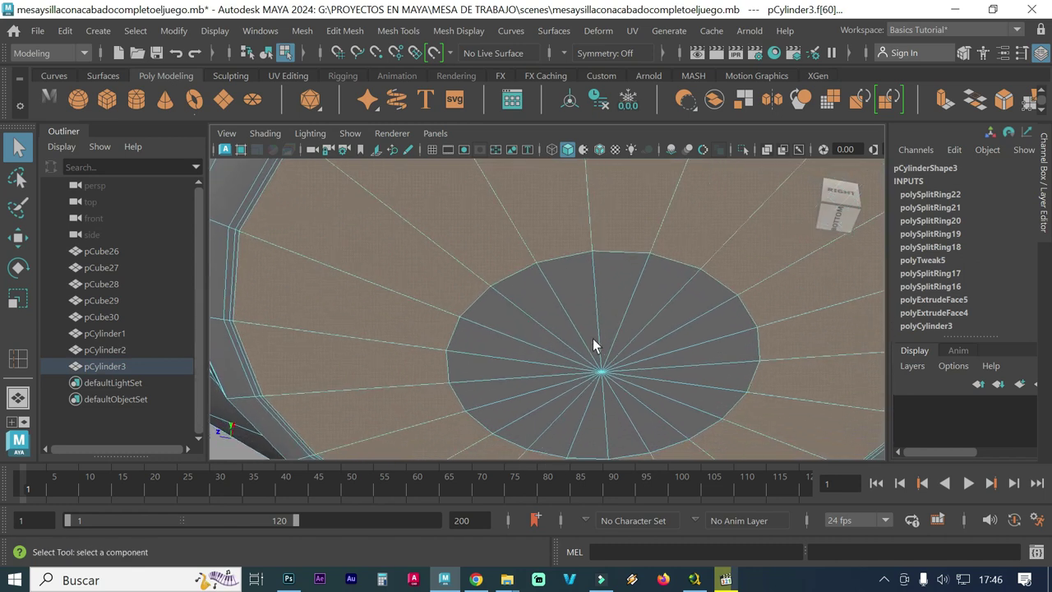
{"action": "left_click", "coordinate": [484, 345]}
{"action": "left_click", "coordinate": [390, 312]}
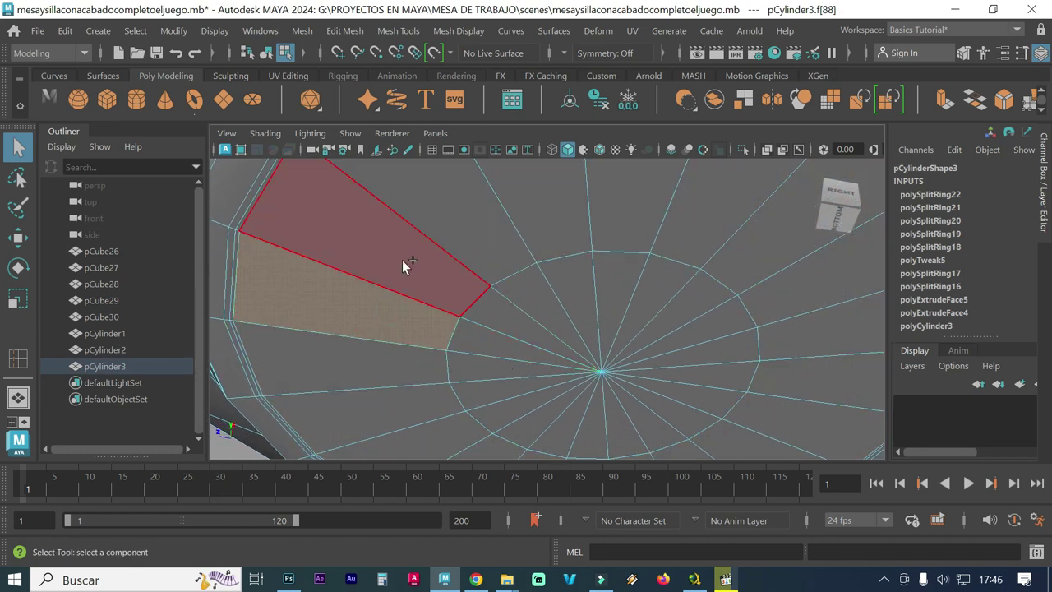
{"action": "double_click", "coordinate": [402, 260]}
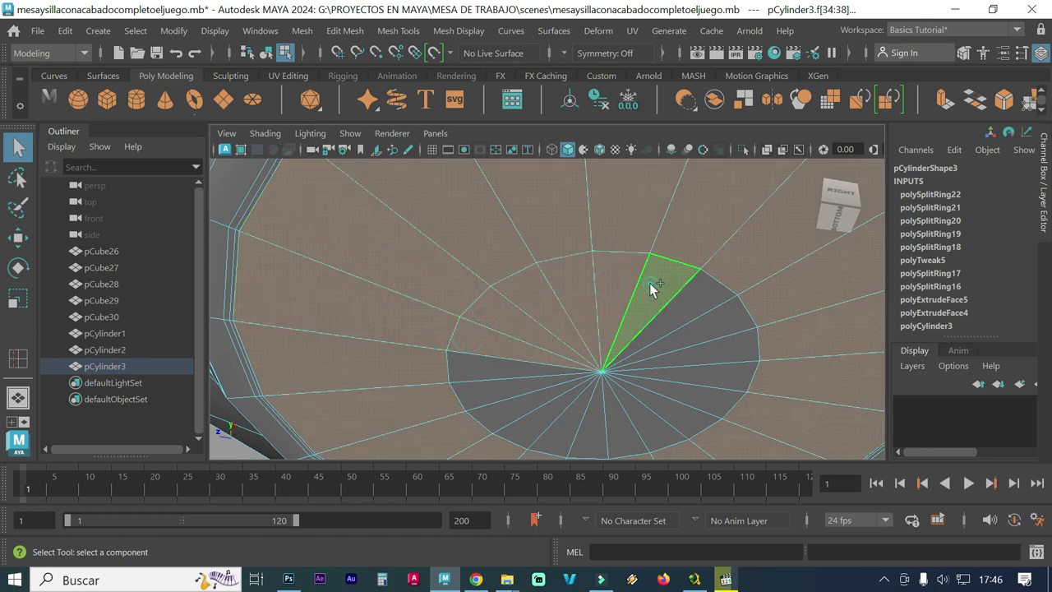
- Add the centre disc's wedge faces one by one until the whole disc is selected
{"action": "left_click", "coordinate": [705, 329]}
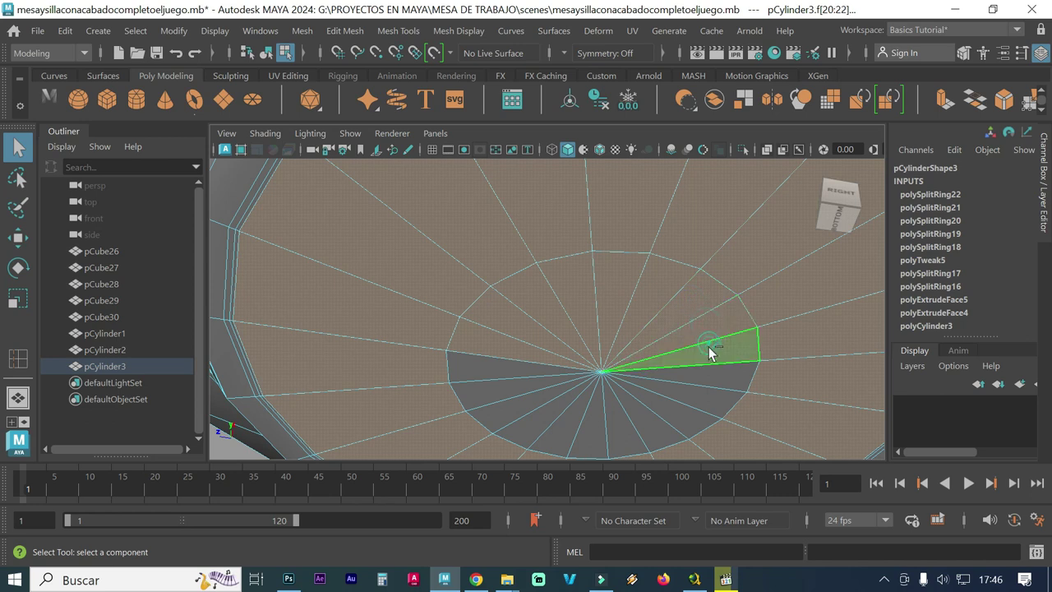
{"action": "left_click", "coordinate": [654, 421], "text": "shift"}
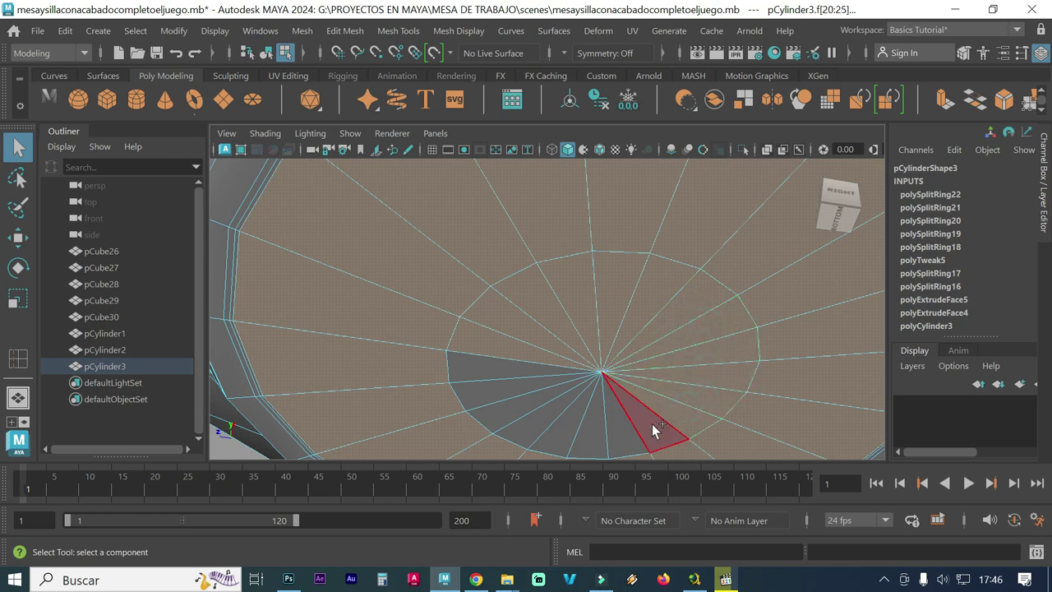
{"action": "left_click", "coordinate": [626, 427], "text": "shift"}
{"action": "left_click", "coordinate": [594, 427], "text": "shift"}
{"action": "left_click", "coordinate": [562, 424], "text": "shift"}
{"action": "left_click", "coordinate": [521, 417], "text": "shift"}
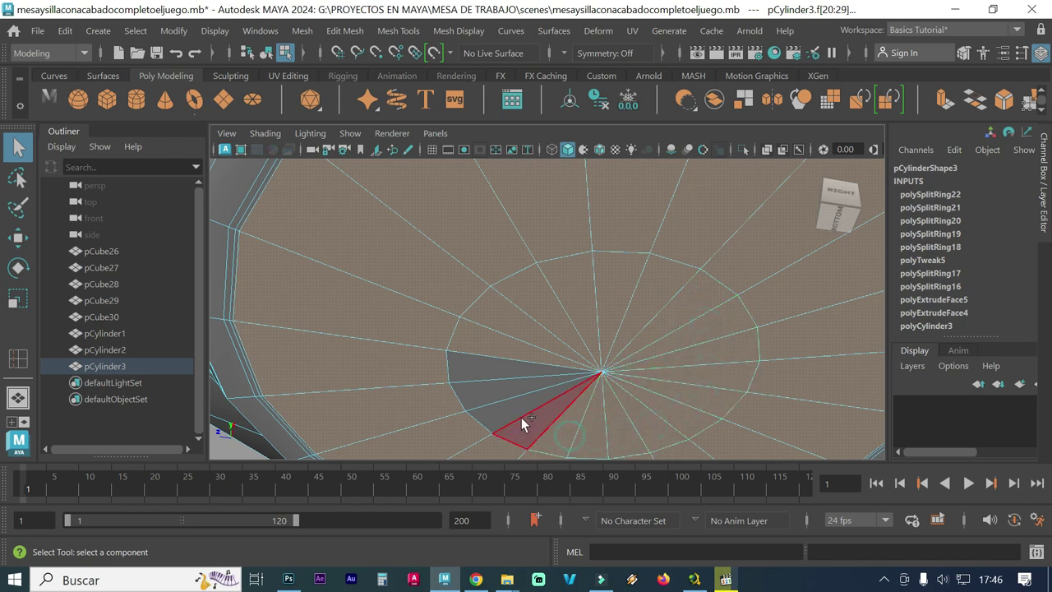
{"action": "left_click", "coordinate": [498, 406], "text": "shift"}
{"action": "left_click", "coordinate": [495, 391], "text": "shift"}
{"action": "left_click", "coordinate": [487, 364], "text": "shift"}
{"action": "mouse_move", "coordinate": [546, 319]}
{"action": "left_mouse_down", "text": "alt"}
{"action": "mouse_move", "coordinate": [666, 282]}
{"action": "mouse_move", "coordinate": [545, 286]}
{"action": "mouse_move", "coordinate": [549, 326]}
{"action": "mouse_move", "coordinate": [586, 298]}
{"action": "mouse_move", "coordinate": [578, 268]}
{"action": "left_mouse_up", "text": "alt"}
- Move the selected centre disc faces slightly up along Y to recess the base
{"action": "key", "text": "w"}
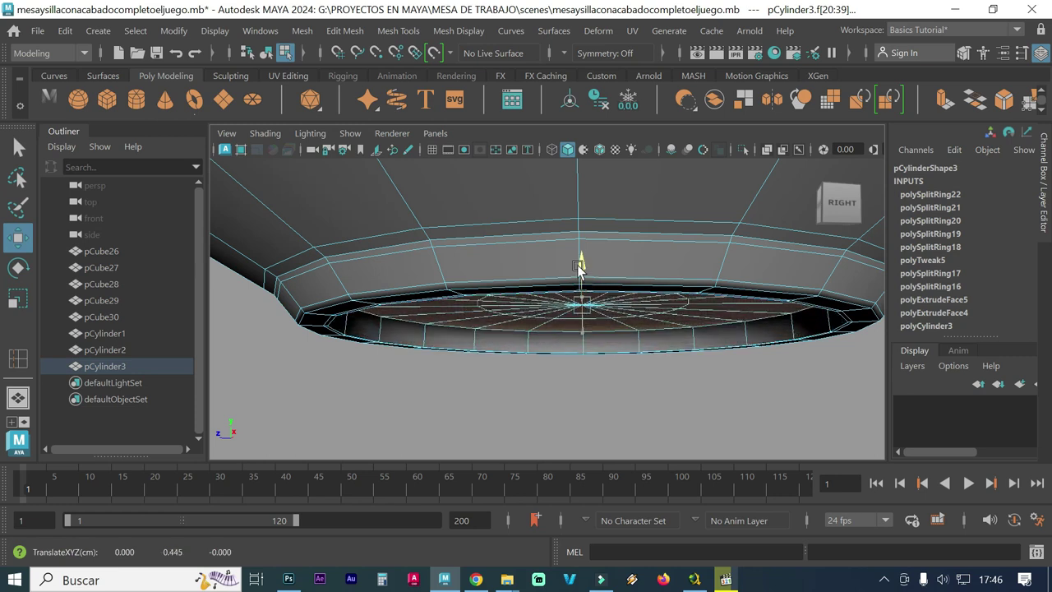
{"action": "mouse_move", "coordinate": [669, 301]}
{"action": "left_mouse_down", "text": "alt"}
{"action": "mouse_move", "coordinate": [505, 277]}
{"action": "mouse_move", "coordinate": [500, 295]}
{"action": "left_mouse_up", "text": "alt"}
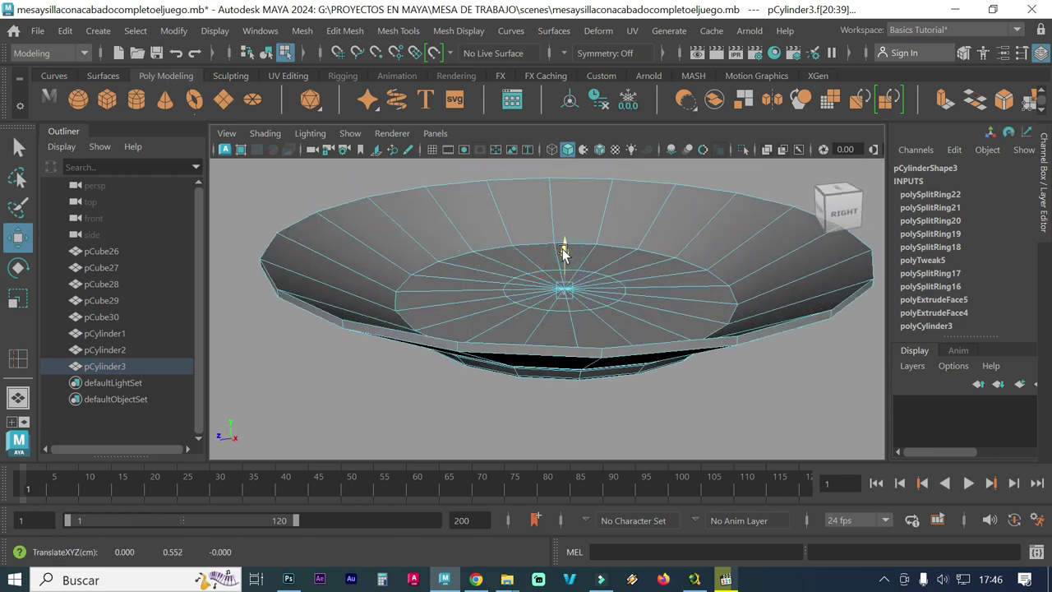
{"action": "left_click_drag", "start_coordinate": [568, 258], "coordinate": [565, 255]}
{"action": "left_click_drag", "start_coordinate": [521, 348], "coordinate": [516, 321], "text": "alt"}
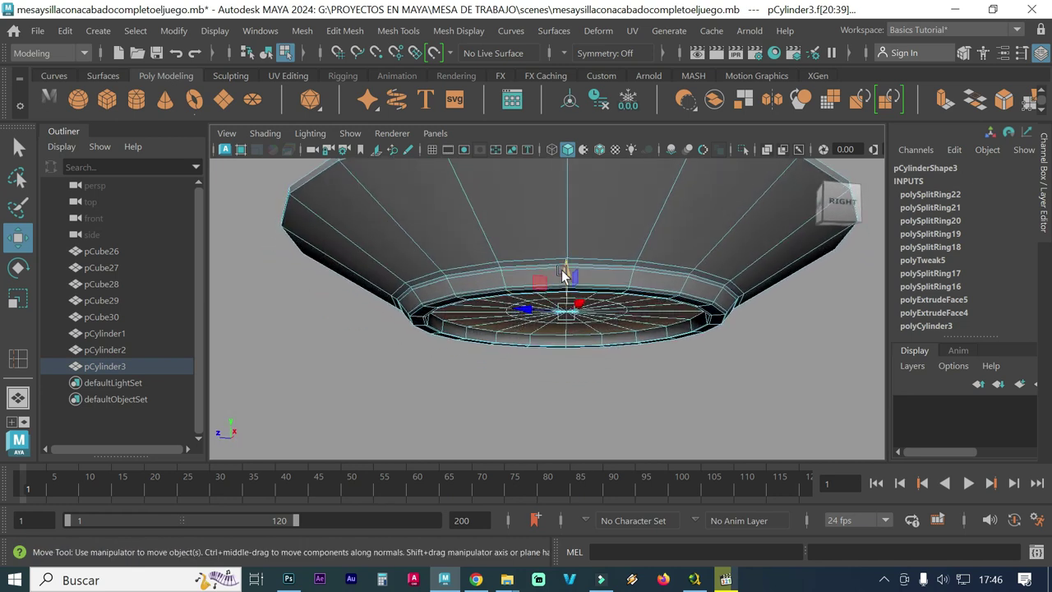
{"action": "left_click_drag", "start_coordinate": [564, 273], "coordinate": [564, 275]}
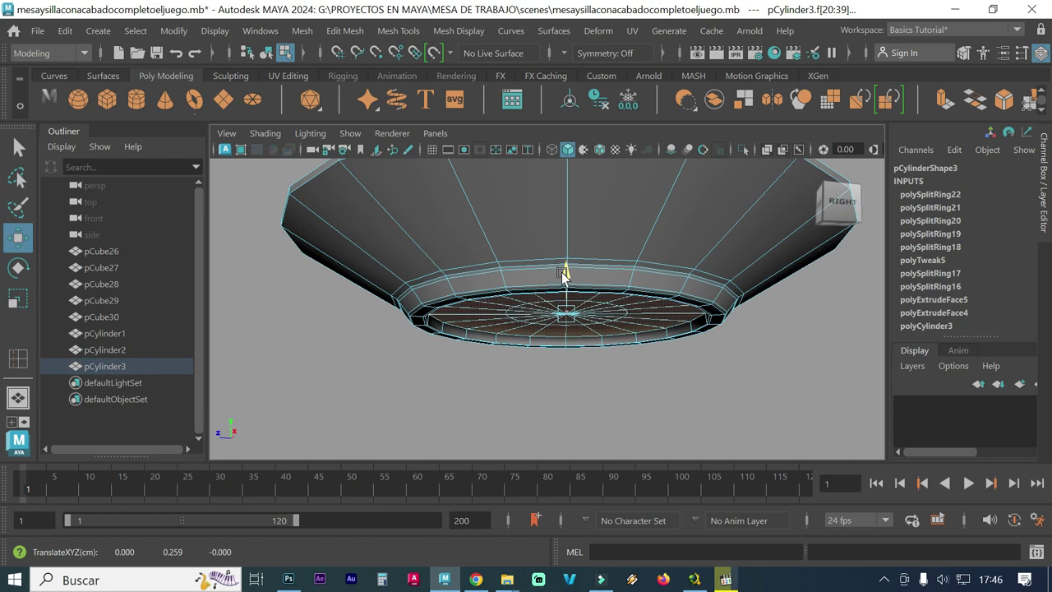
{"action": "left_click_drag", "start_coordinate": [459, 335], "coordinate": [444, 305], "text": "alt"}
{"action": "right_click_drag", "start_coordinate": [444, 305], "coordinate": [404, 300], "text": "alt"}
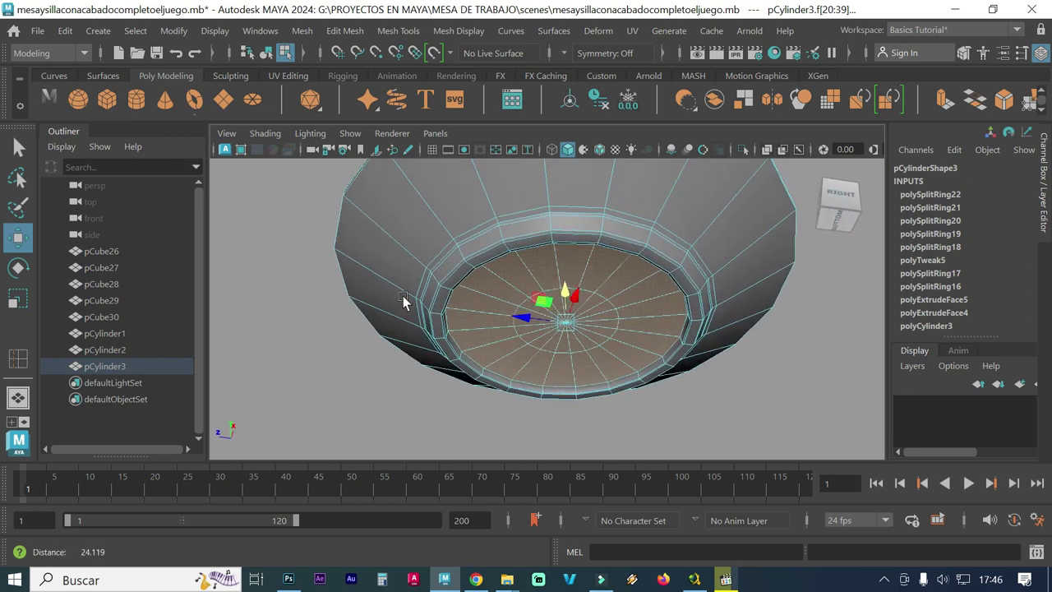
- Return the plate to object mode and inspect it in smooth preview (3)
{"action": "left_click", "coordinate": [367, 388]}
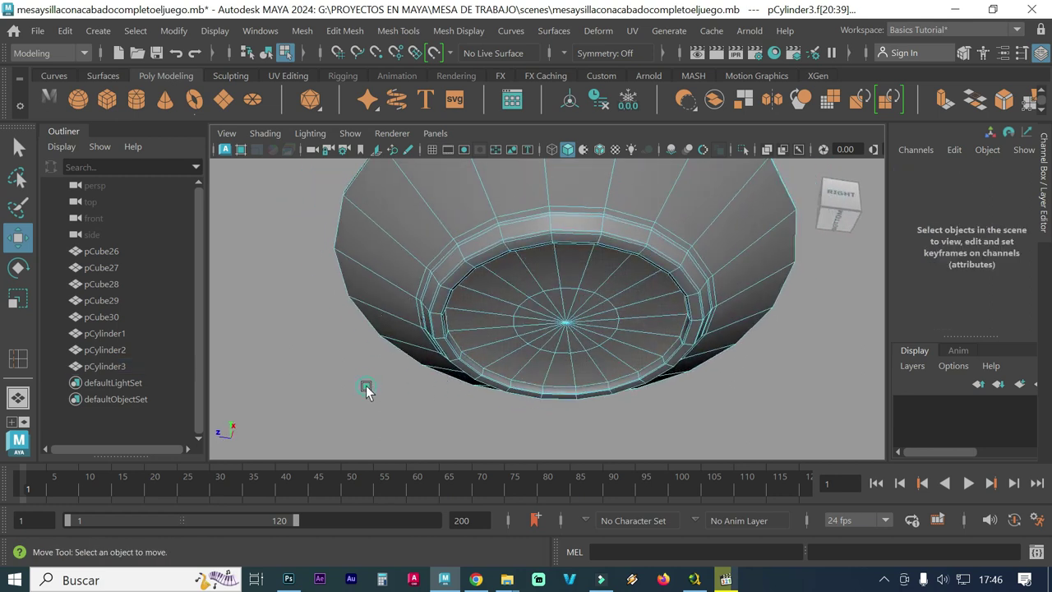
{"action": "right_click_drag", "start_coordinate": [397, 273], "coordinate": [489, 81]}
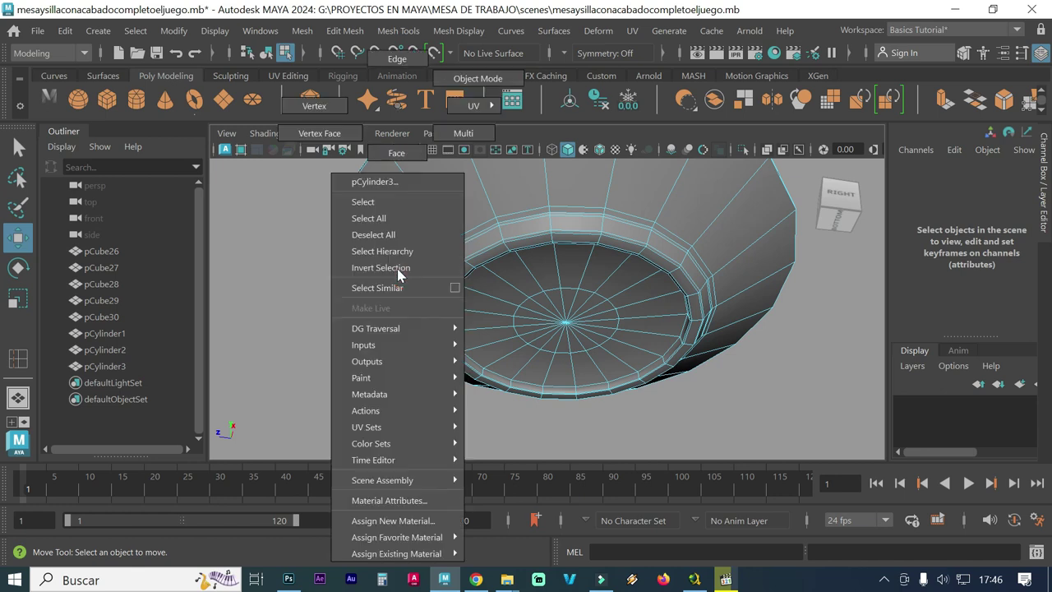
{"action": "left_click", "coordinate": [489, 79]}
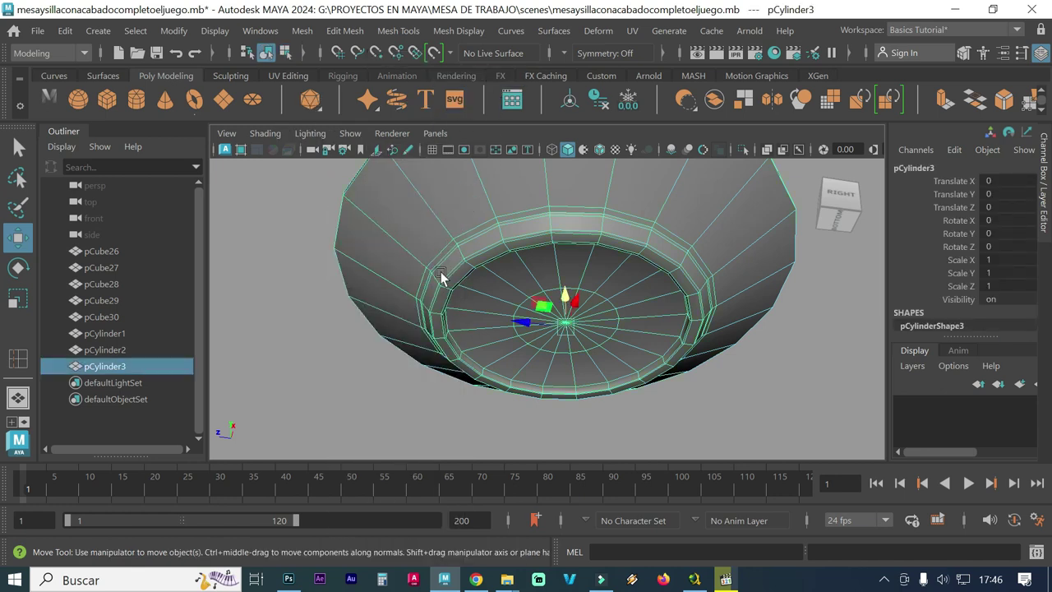
{"action": "key", "text": "3"}
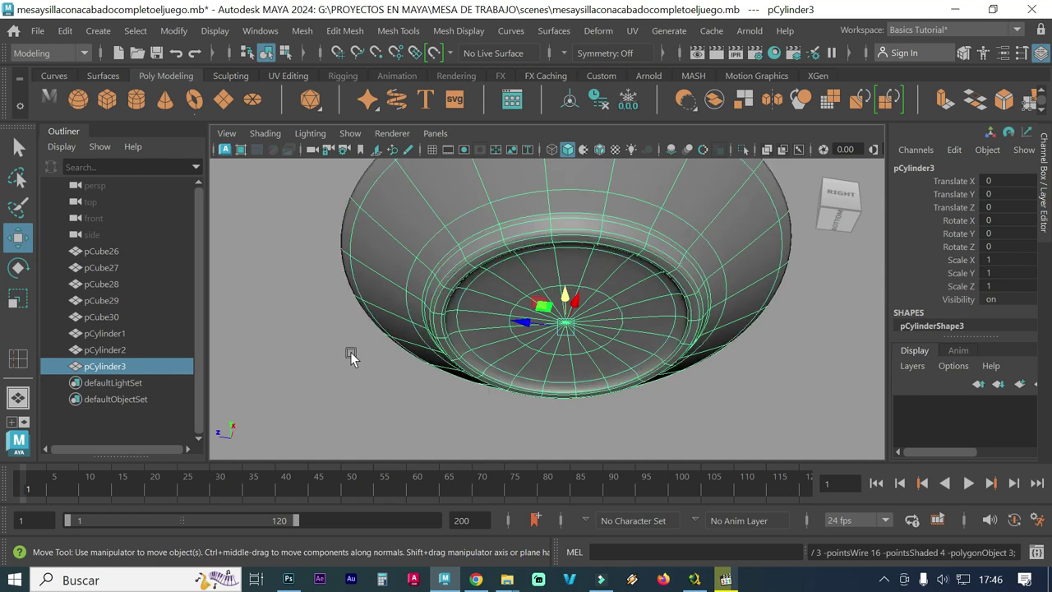
{"action": "scroll", "coordinate": [353, 363], "scroll_direction": "up", "scroll_amount": 2}
{"action": "scroll", "coordinate": [312, 385], "scroll_direction": "up", "scroll_amount": 2}
{"action": "left_click", "coordinate": [308, 390]}
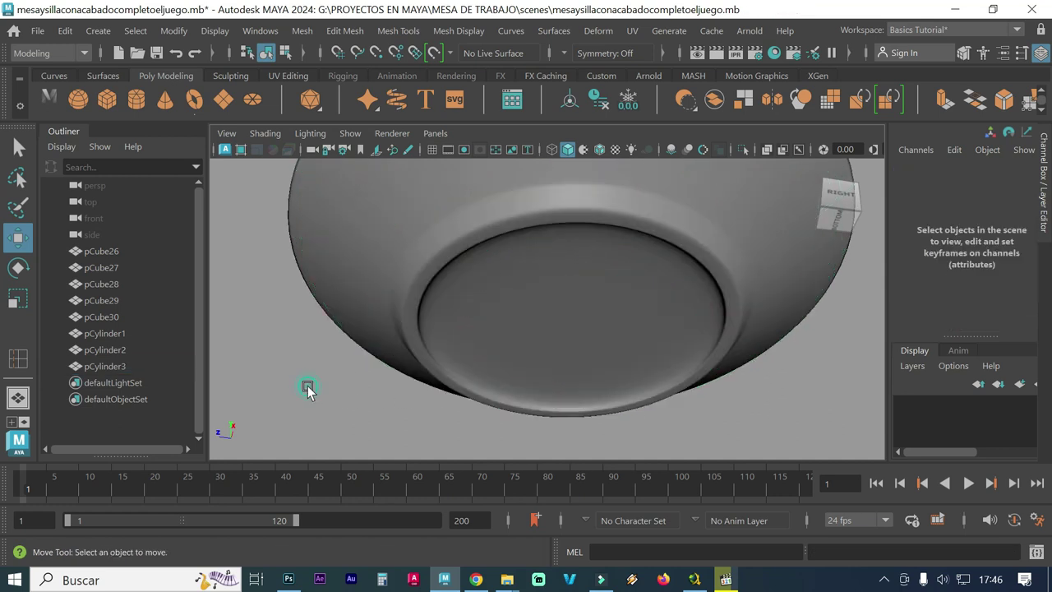
{"action": "left_click_drag", "start_coordinate": [372, 400], "coordinate": [355, 378], "text": "alt"}
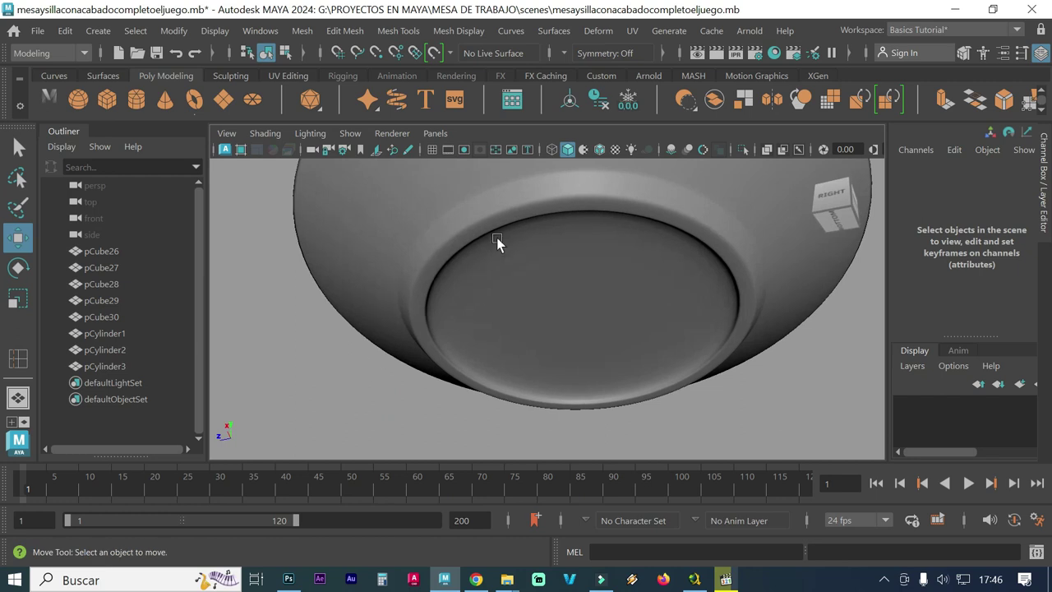
{"action": "mouse_move", "coordinate": [455, 239]}
{"action": "left_mouse_down", "text": "alt"}
{"action": "mouse_move", "coordinate": [471, 293]}
{"action": "mouse_move", "coordinate": [486, 300]}
{"action": "left_mouse_up", "text": "alt"}
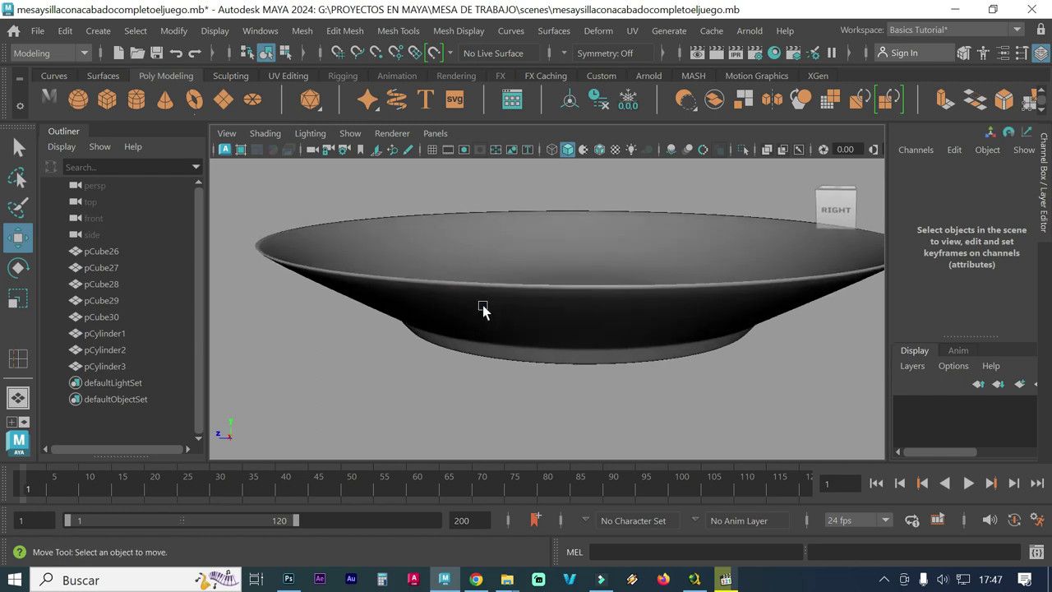
- Select the plate and switch it back to its faceted low-poly display (1)
{"action": "left_click", "coordinate": [481, 305]}
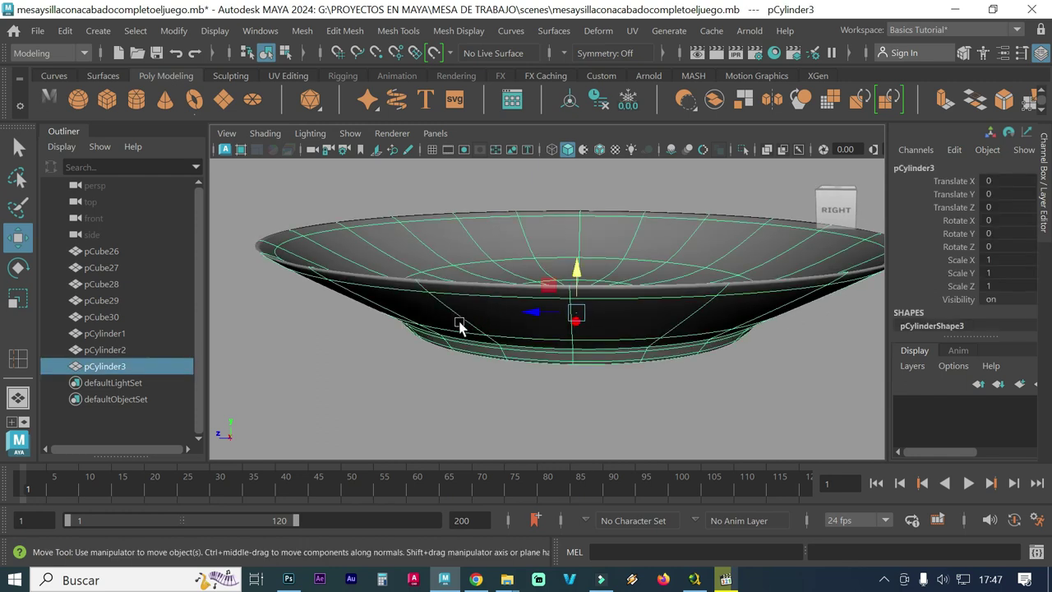
{"action": "key", "text": "1"}
{"action": "mouse_move", "coordinate": [474, 357]}
{"action": "left_mouse_down", "text": "alt"}
{"action": "mouse_move", "coordinate": [460, 308]}
{"action": "mouse_move", "coordinate": [418, 281]}
{"action": "mouse_move", "coordinate": [334, 309]}
{"action": "left_mouse_up", "text": "alt"}
{"action": "scroll", "coordinate": [486, 275], "scroll_direction": "up", "scroll_amount": 2}
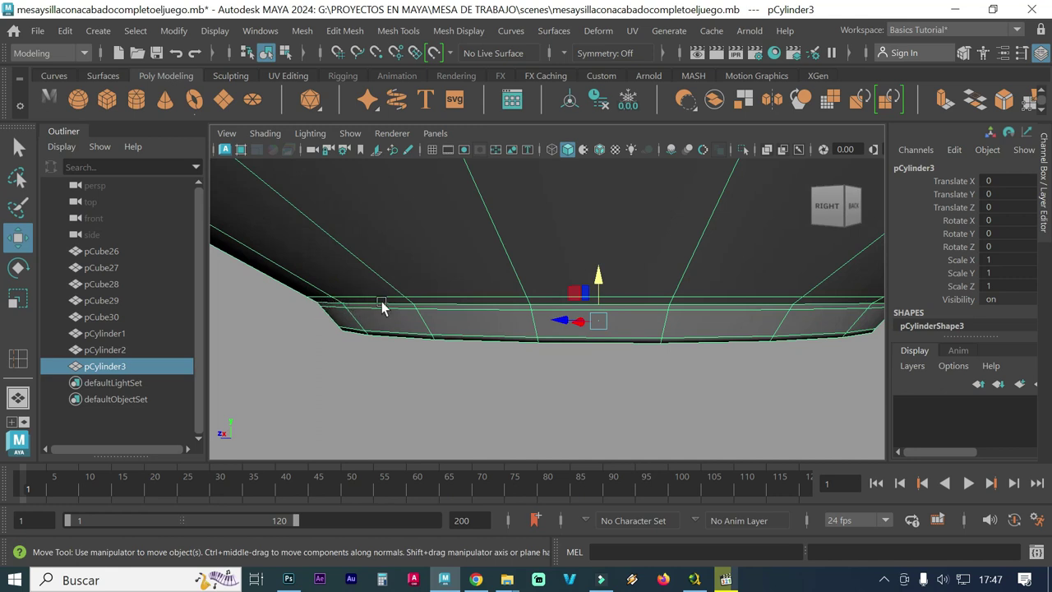
{"action": "left_click_drag", "start_coordinate": [381, 301], "coordinate": [387, 291], "text": "alt"}
{"action": "left_click_drag", "start_coordinate": [353, 255], "coordinate": [361, 265], "text": "alt"}
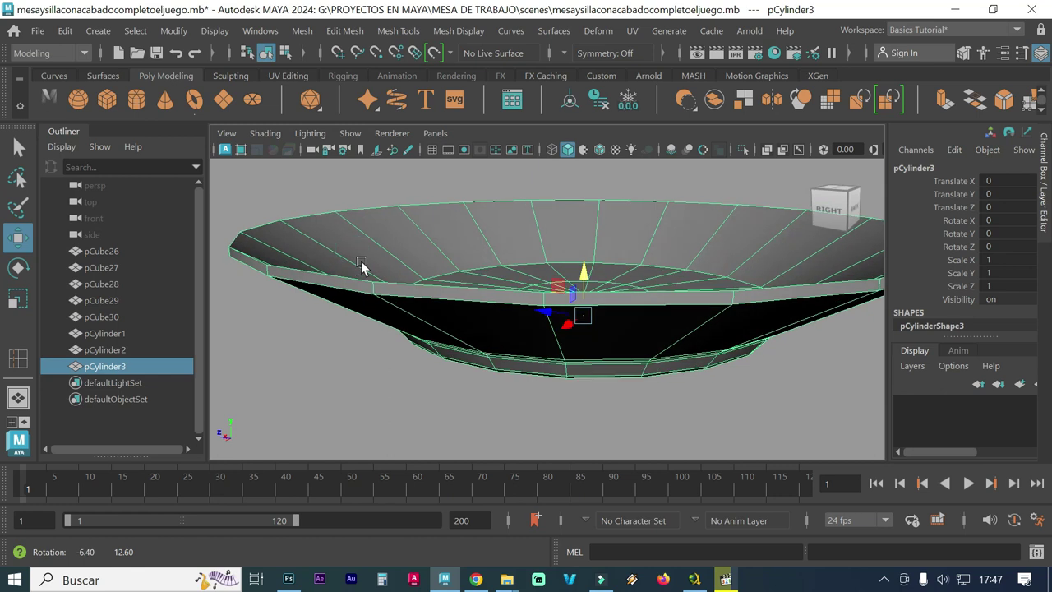
{"action": "right_click_drag", "start_coordinate": [498, 265], "coordinate": [544, 279], "text": "alt"}
{"action": "left_click_drag", "start_coordinate": [545, 279], "coordinate": [524, 293], "text": "alt"}
{"action": "mouse_move", "coordinate": [349, 320]}
{"action": "left_mouse_down", "text": "alt"}
{"action": "mouse_move", "coordinate": [400, 312]}
{"action": "mouse_move", "coordinate": [387, 307]}
{"action": "mouse_move", "coordinate": [461, 275]}
{"action": "left_mouse_up", "text": "alt"}
- Select the plate's full rim face loop in face mode
{"action": "right_click", "coordinate": [466, 220]}
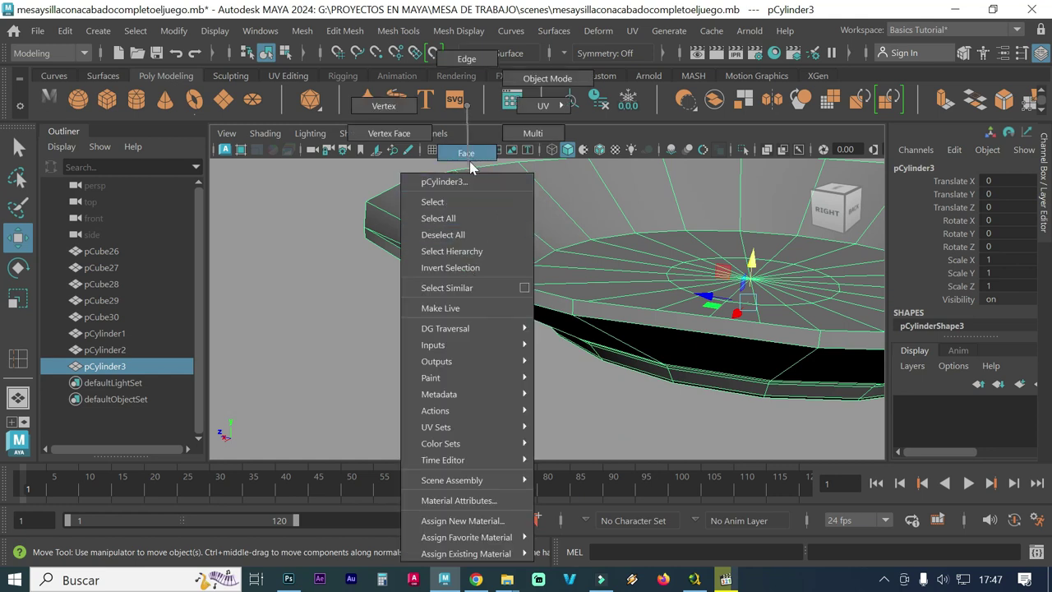
{"action": "left_click", "coordinate": [466, 153]}
{"action": "left_click", "coordinate": [485, 285]}
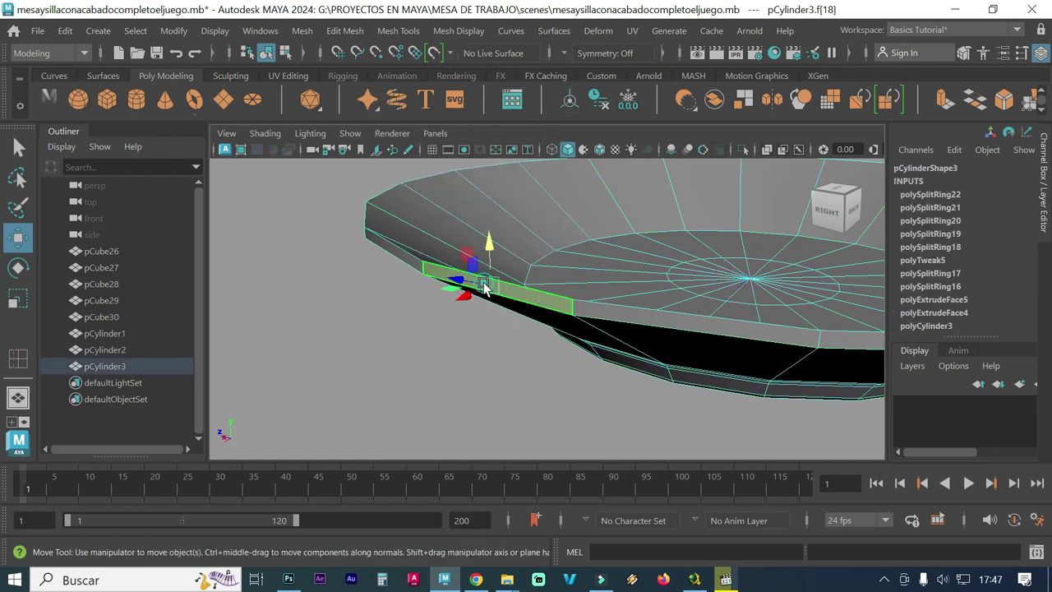
{"action": "double_click", "coordinate": [617, 311], "text": "shift"}
{"action": "mouse_move", "coordinate": [657, 300]}
{"action": "left_mouse_down", "text": "alt"}
{"action": "mouse_move", "coordinate": [512, 329]}
{"action": "mouse_move", "coordinate": [502, 312]}
{"action": "left_mouse_up", "text": "alt"}
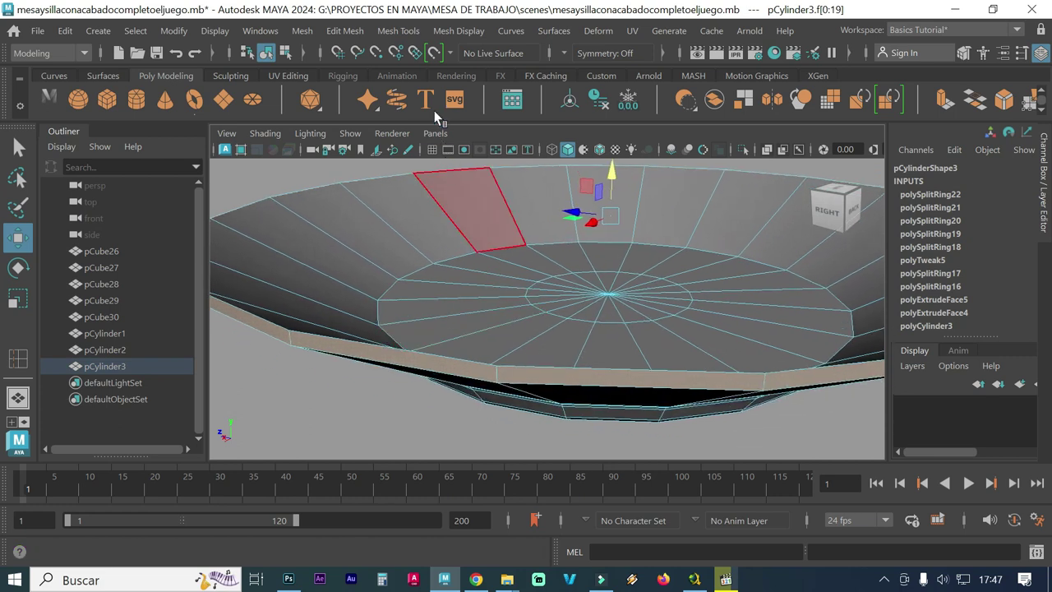
- Bevel the rim faces via Edit Mesh > Bevel, first with a fraction of 0.6
{"action": "left_click", "coordinate": [366, 39]}
{"action": "left_click", "coordinate": [362, 90]}
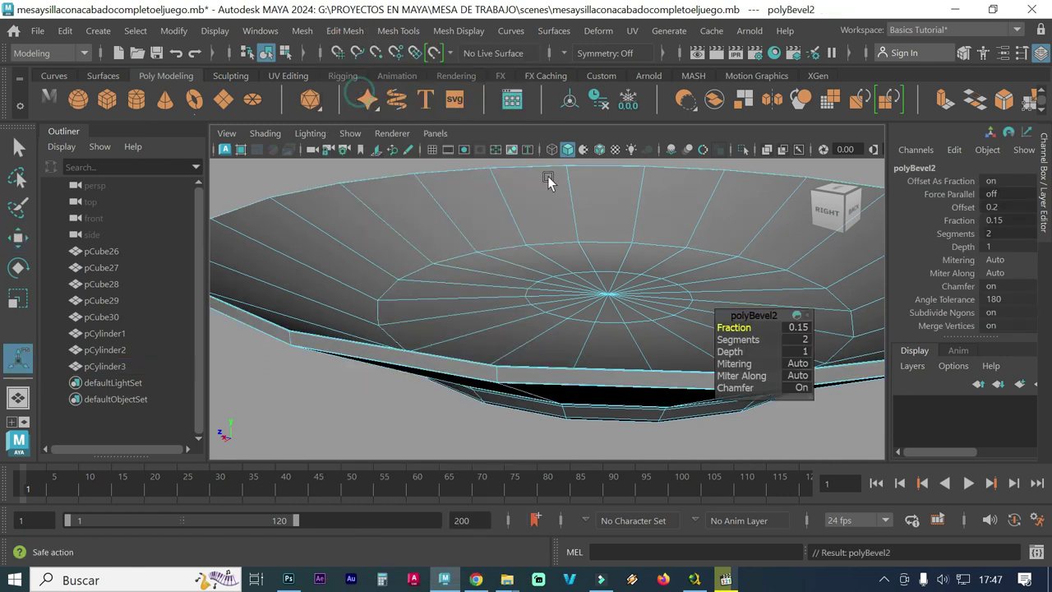
{"action": "left_click", "coordinate": [800, 327]}
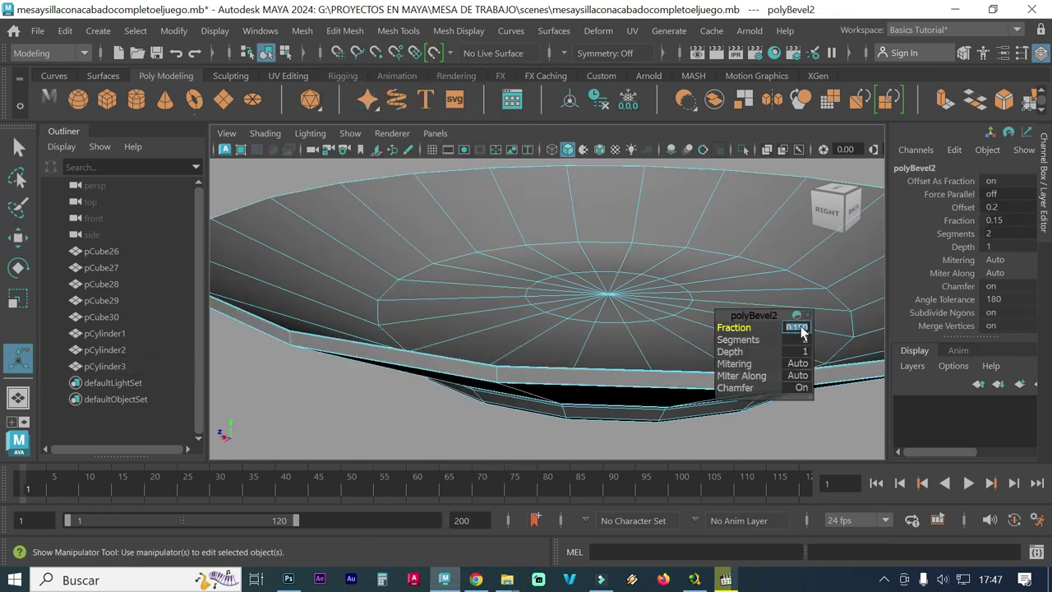
{"action": "type", "text": ".6"}
{"action": "key", "text": "Return"}
{"action": "mouse_move", "coordinate": [541, 382]}
{"action": "left_mouse_down", "text": "alt"}
{"action": "mouse_move", "coordinate": [488, 362]}
{"action": "mouse_move", "coordinate": [497, 368]}
{"action": "left_mouse_up", "text": "alt"}
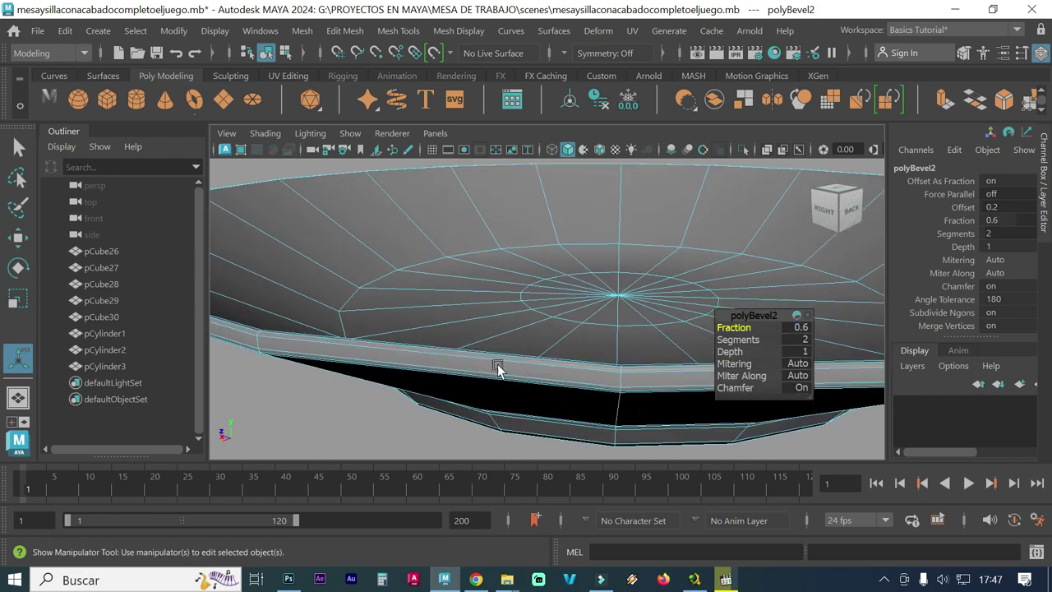
{"action": "right_click_drag", "start_coordinate": [497, 368], "coordinate": [525, 372], "text": "alt"}
{"action": "mouse_move", "coordinate": [501, 375]}
{"action": "left_mouse_down", "text": "alt"}
{"action": "mouse_move", "coordinate": [456, 343]}
{"action": "mouse_move", "coordinate": [643, 332]}
{"action": "mouse_move", "coordinate": [414, 312]}
{"action": "mouse_move", "coordinate": [534, 336]}
{"action": "mouse_move", "coordinate": [504, 336]}
{"action": "mouse_move", "coordinate": [582, 337]}
{"action": "left_mouse_up", "text": "alt"}
{"action": "left_click_drag", "start_coordinate": [522, 374], "coordinate": [519, 367], "text": "alt"}
{"action": "middle_click_drag", "start_coordinate": [519, 367], "coordinate": [504, 340], "text": "alt"}
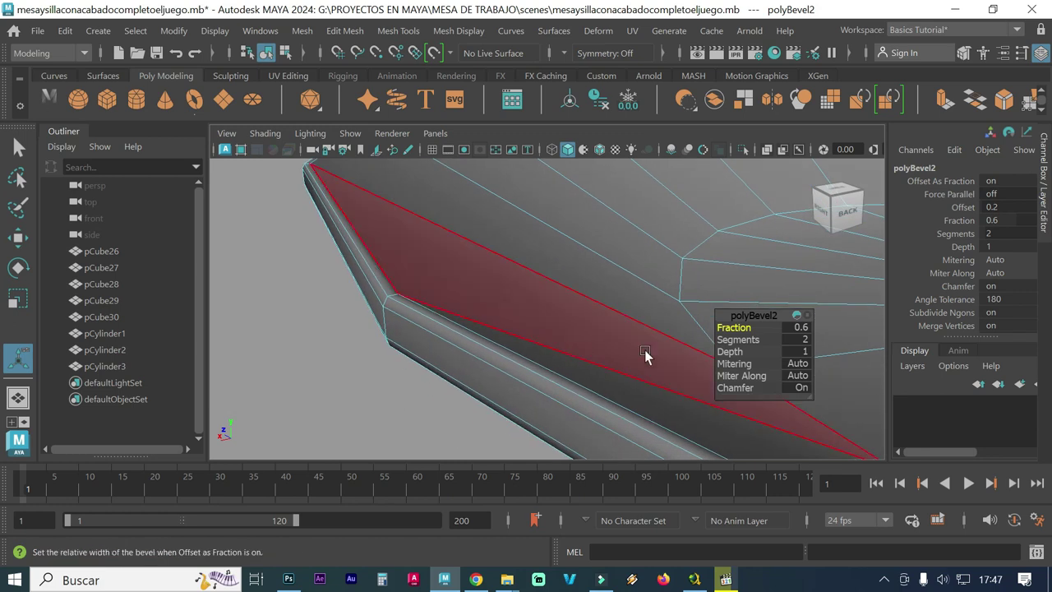
- Set the bevel to 3 segments and settle the fraction at 0.7 after trying 0.8
{"action": "left_click", "coordinate": [800, 339]}
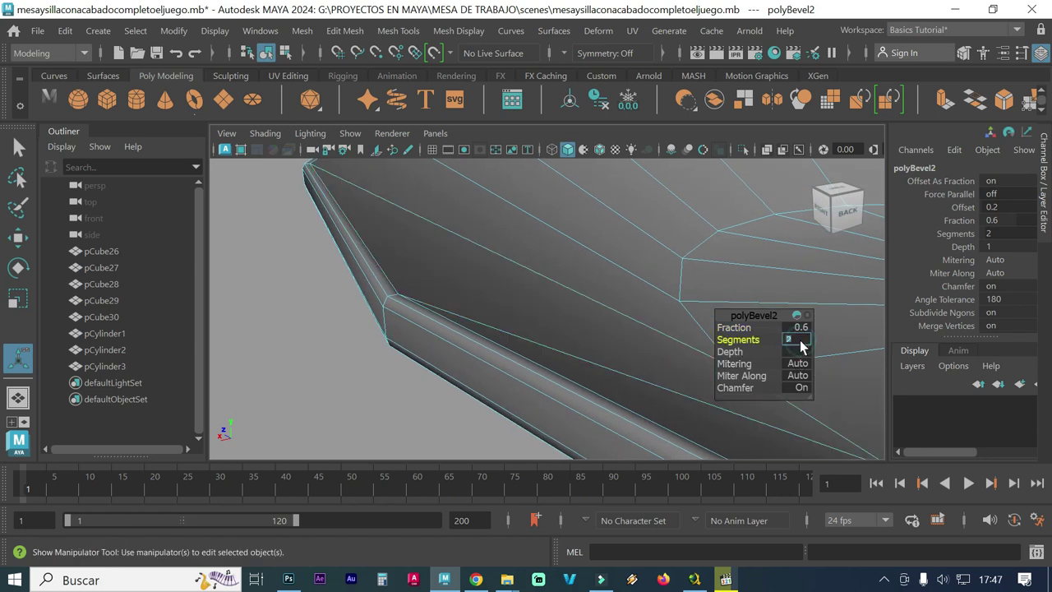
{"action": "type", "text": "3"}
{"action": "key", "text": "Return"}
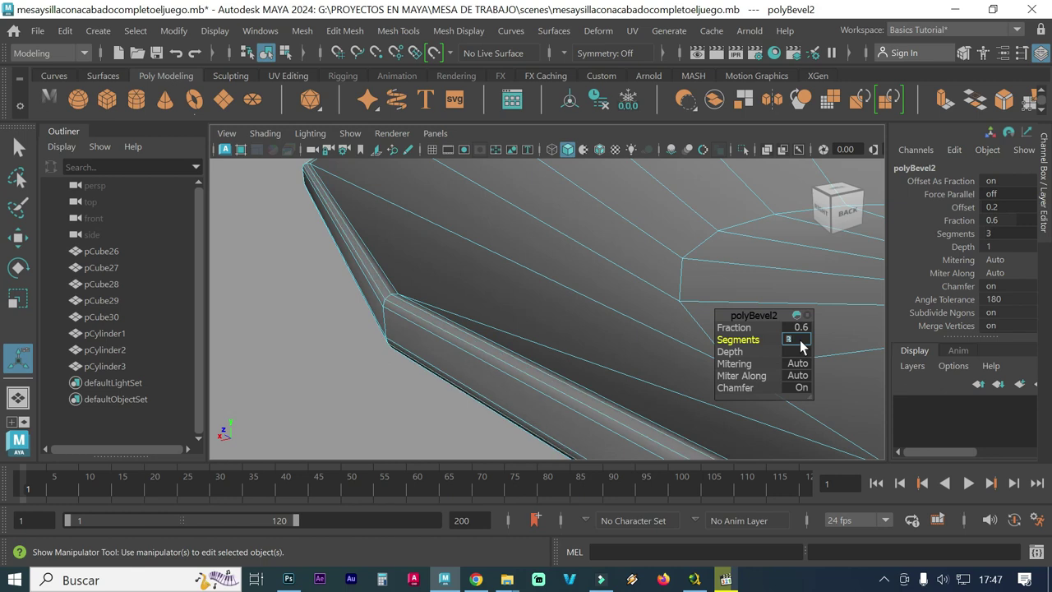
{"action": "left_click", "coordinate": [797, 327]}
{"action": "key", "text": "Return"}
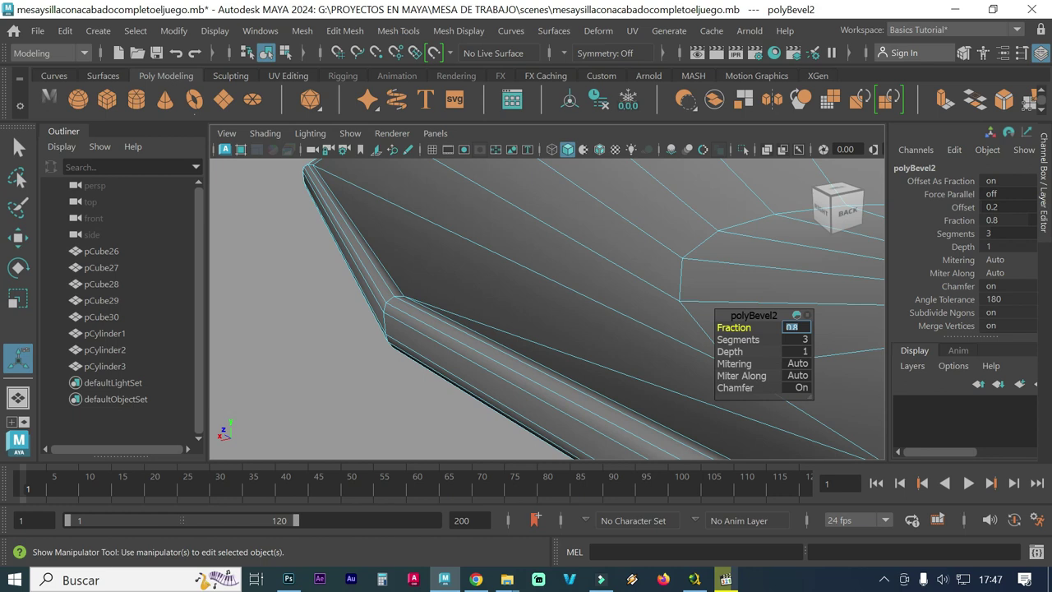
{"action": "type", "text": "0.7"}
{"action": "key", "text": "Return"}
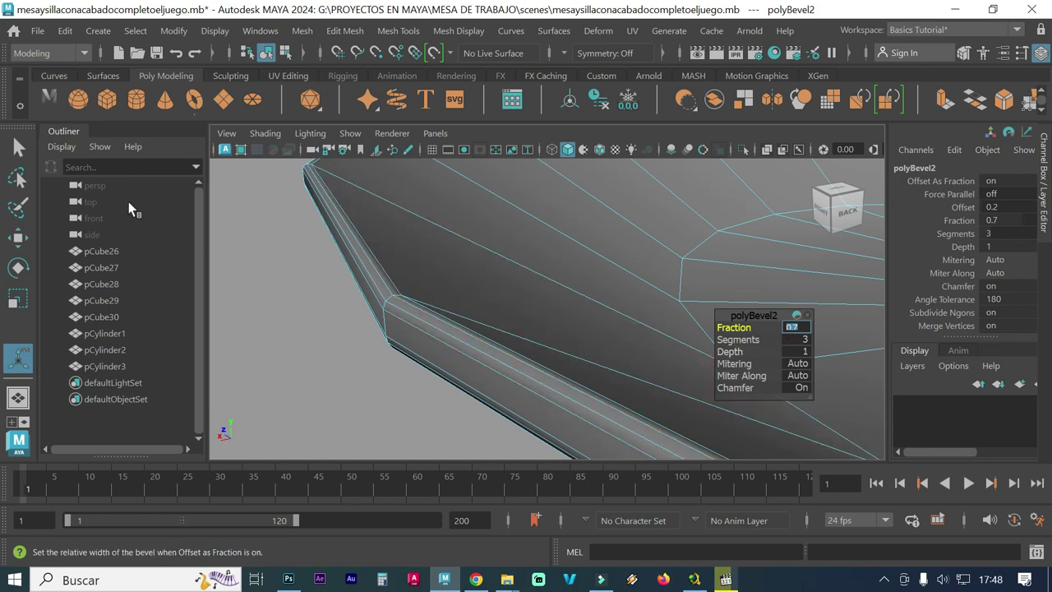
- Finish the bevel, pick the Select Tool, return the plate to Object Mode, and deselect it
{"action": "left_click", "coordinate": [282, 309]}
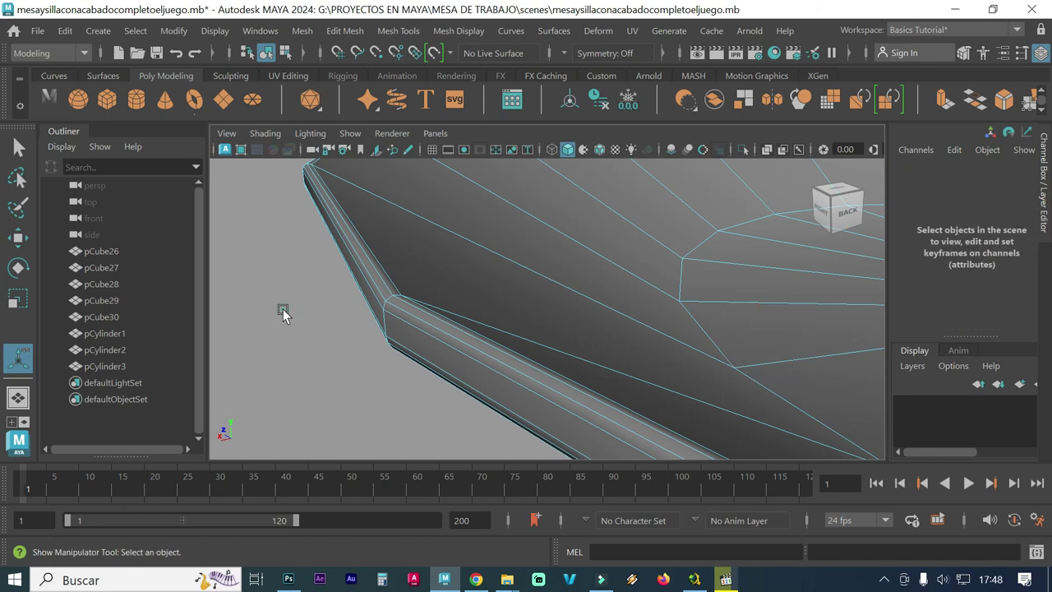
{"action": "scroll", "coordinate": [343, 312], "scroll_direction": "down", "scroll_amount": 5}
{"action": "left_click_drag", "start_coordinate": [342, 312], "coordinate": [498, 340], "text": "alt"}
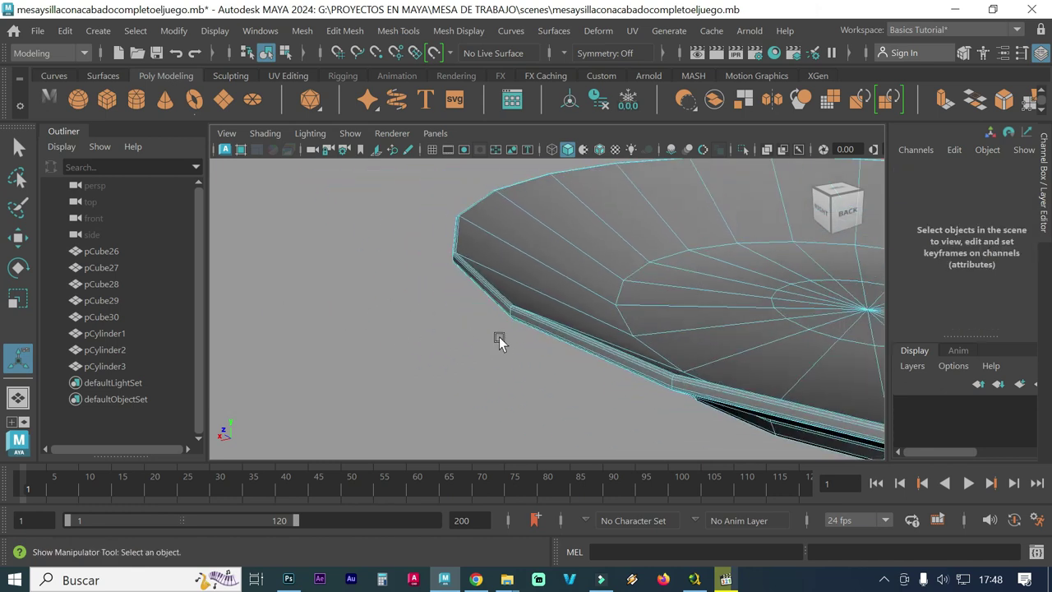
{"action": "mouse_move", "coordinate": [631, 355]}
{"action": "left_mouse_down", "text": "alt"}
{"action": "mouse_move", "coordinate": [535, 360]}
{"action": "mouse_move", "coordinate": [548, 354]}
{"action": "left_mouse_up", "text": "alt"}
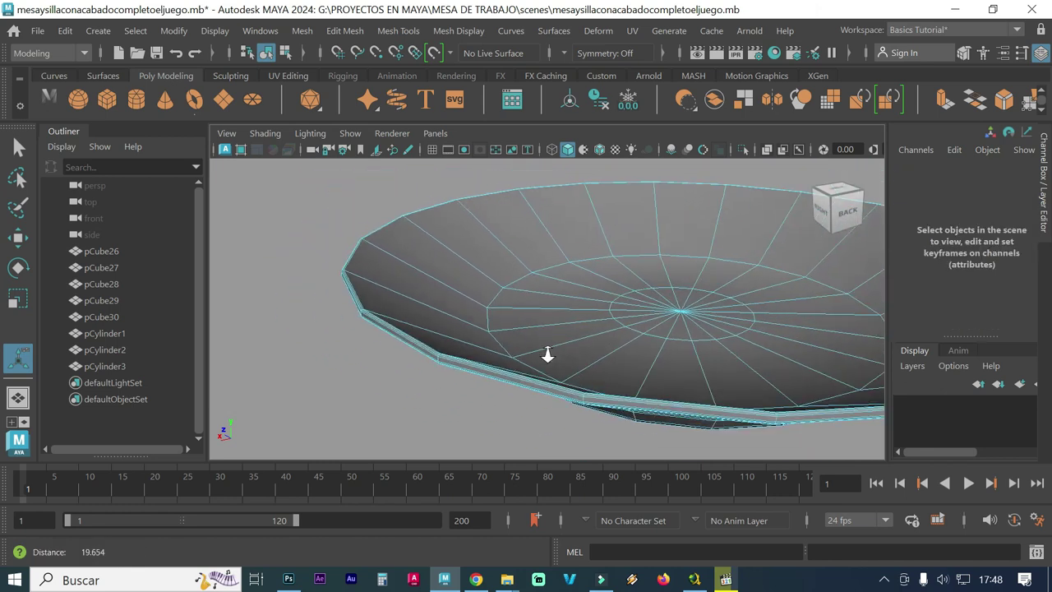
{"action": "scroll", "coordinate": [615, 353], "scroll_direction": "down", "scroll_amount": 2}
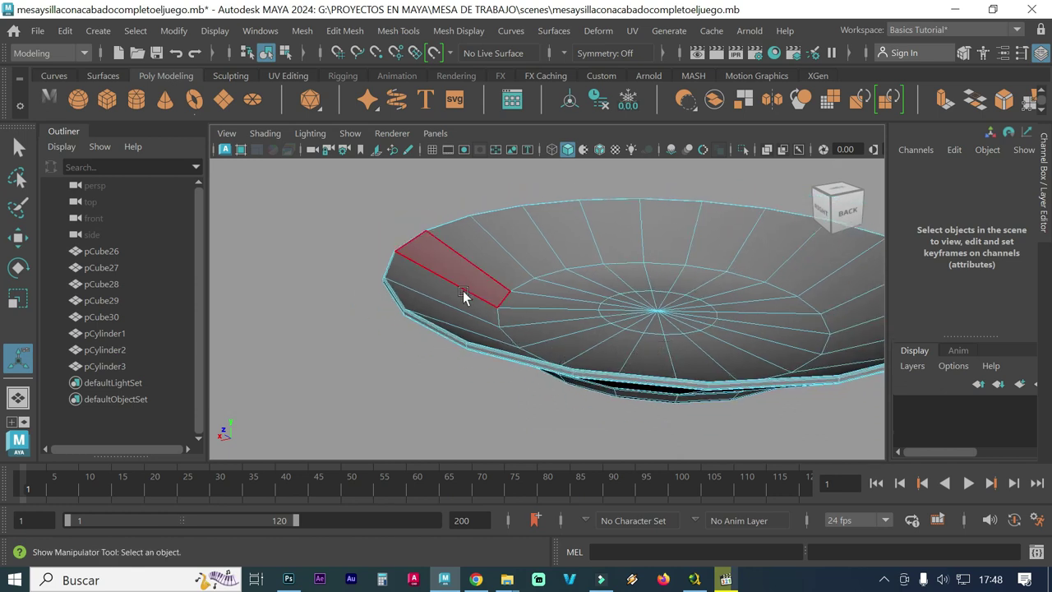
{"action": "left_click", "coordinate": [19, 152]}
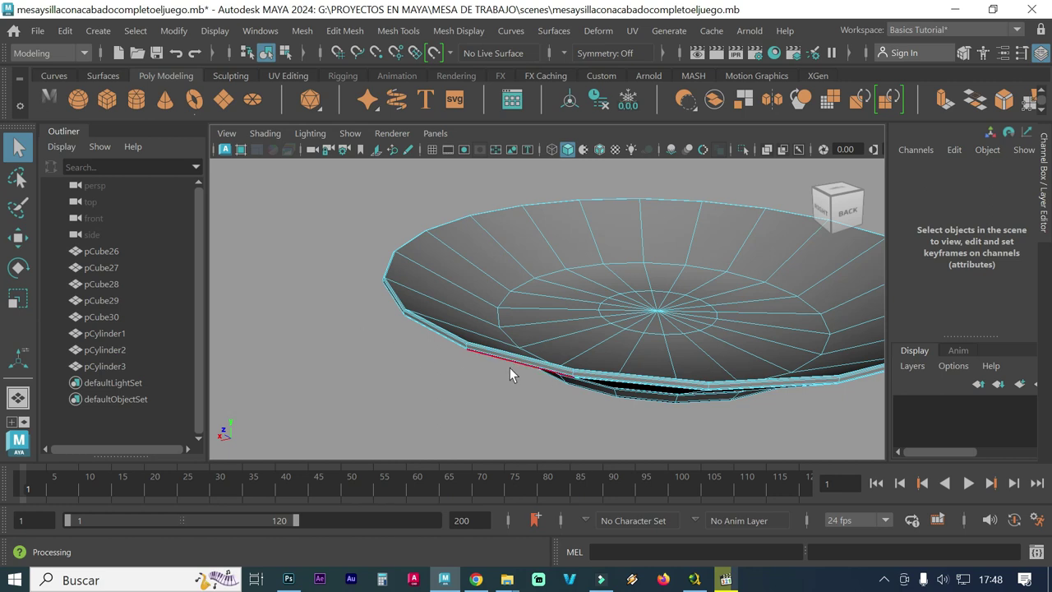
{"action": "mouse_move", "coordinate": [672, 368]}
{"action": "left_mouse_down", "text": "alt"}
{"action": "mouse_move", "coordinate": [517, 369]}
{"action": "mouse_move", "coordinate": [527, 353]}
{"action": "mouse_move", "coordinate": [501, 309]}
{"action": "mouse_move", "coordinate": [500, 329]}
{"action": "mouse_move", "coordinate": [500, 296]}
{"action": "left_mouse_up", "text": "alt"}
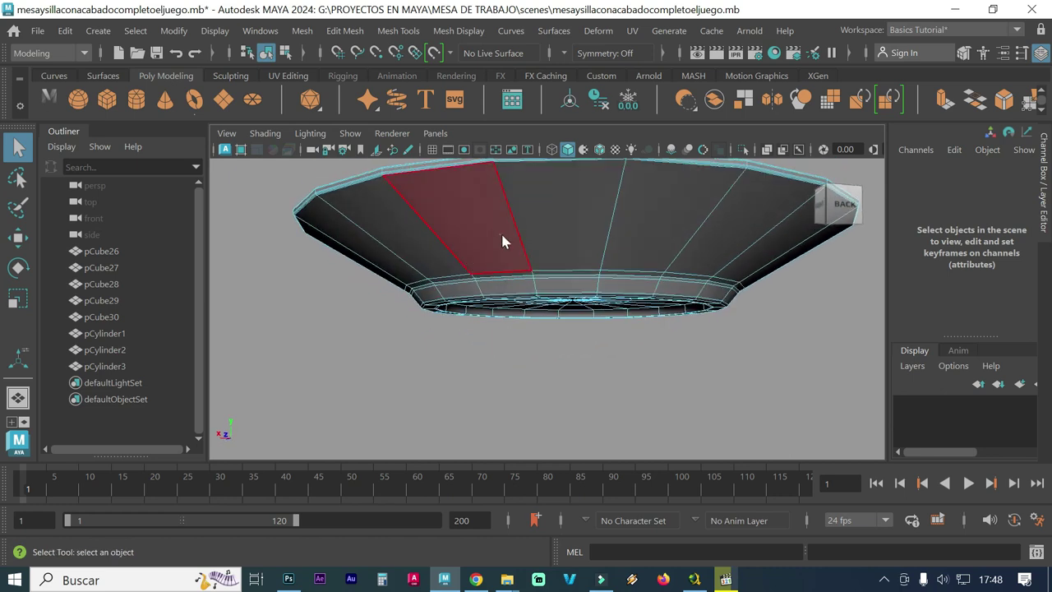
{"action": "right_click", "coordinate": [500, 233]}
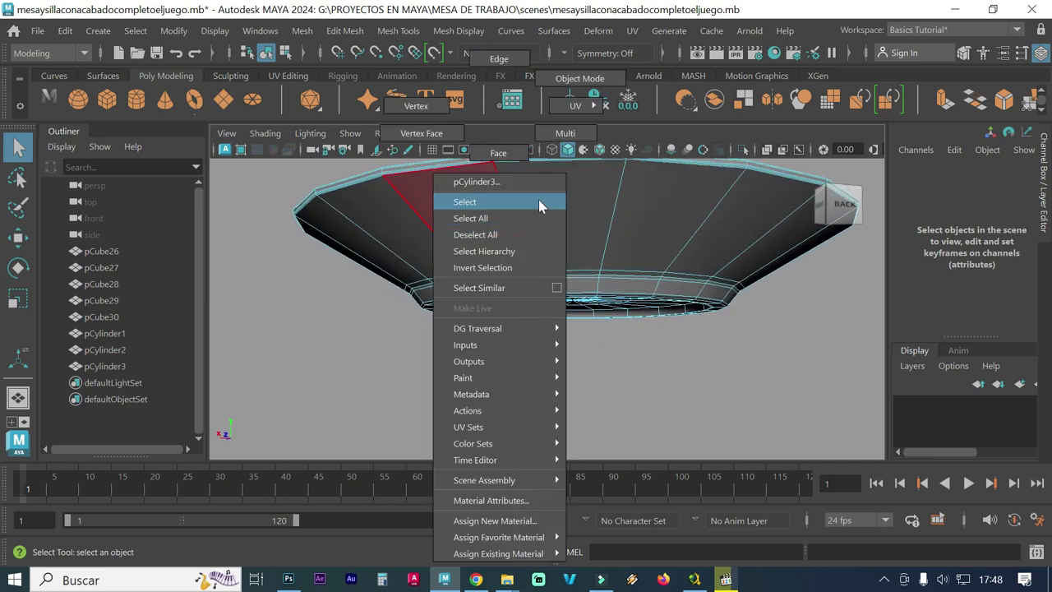
{"action": "left_click", "coordinate": [561, 79]}
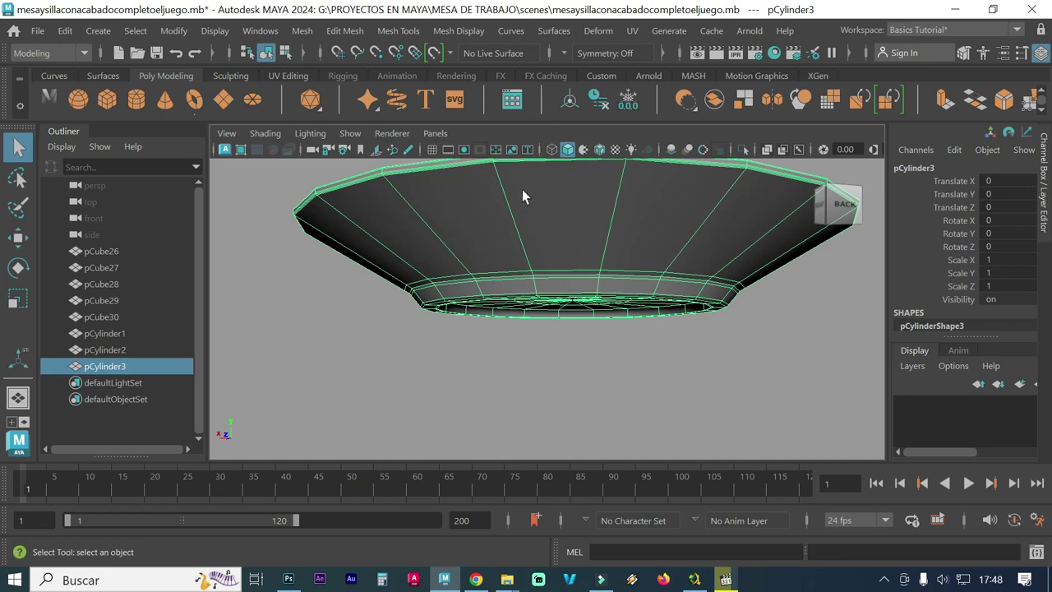
{"action": "left_click", "coordinate": [518, 349]}
{"action": "left_click_drag", "start_coordinate": [559, 374], "coordinate": [506, 340], "text": "alt"}
{"action": "mouse_move", "coordinate": [443, 332]}
{"action": "left_mouse_down", "text": "alt"}
{"action": "mouse_move", "coordinate": [425, 347]}
{"action": "mouse_move", "coordinate": [452, 392]}
{"action": "left_mouse_up", "text": "alt"}
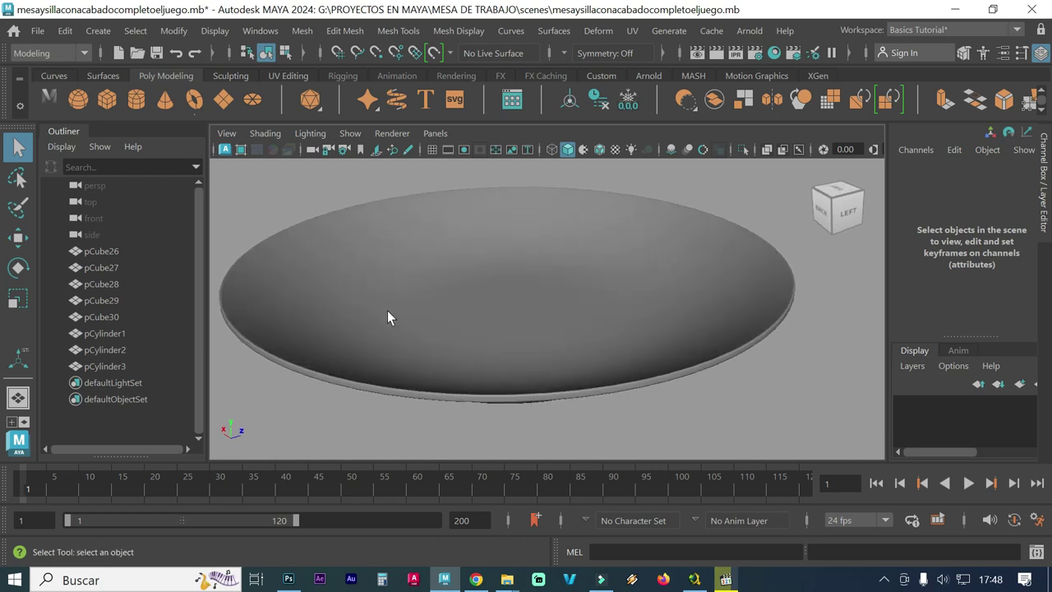
{"action": "left_click_drag", "start_coordinate": [425, 319], "coordinate": [475, 333], "text": "alt"}
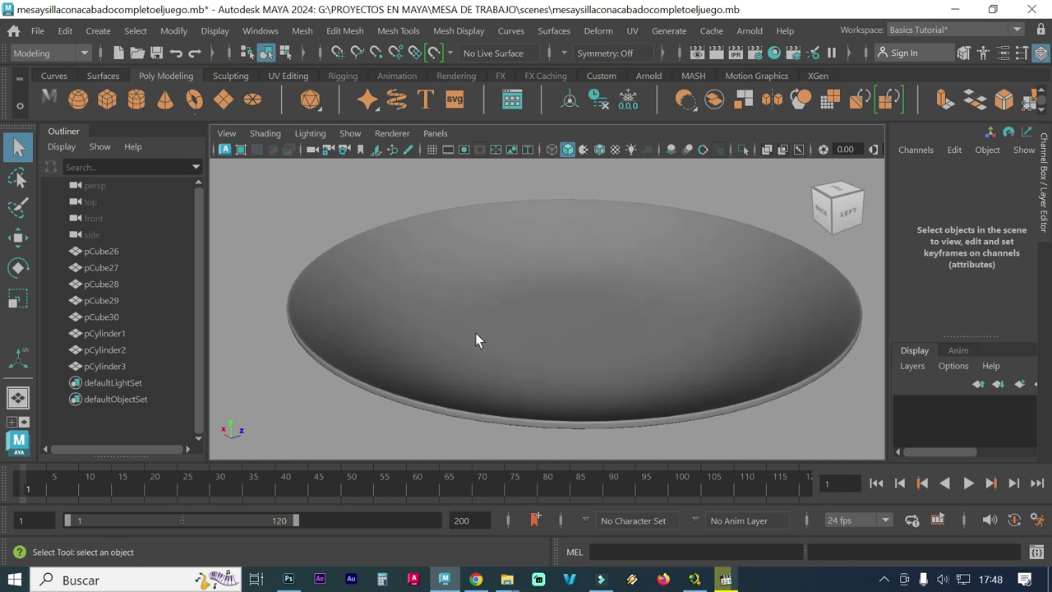
{"action": "left_click", "coordinate": [424, 302]}
{"action": "right_click", "coordinate": [475, 290]}
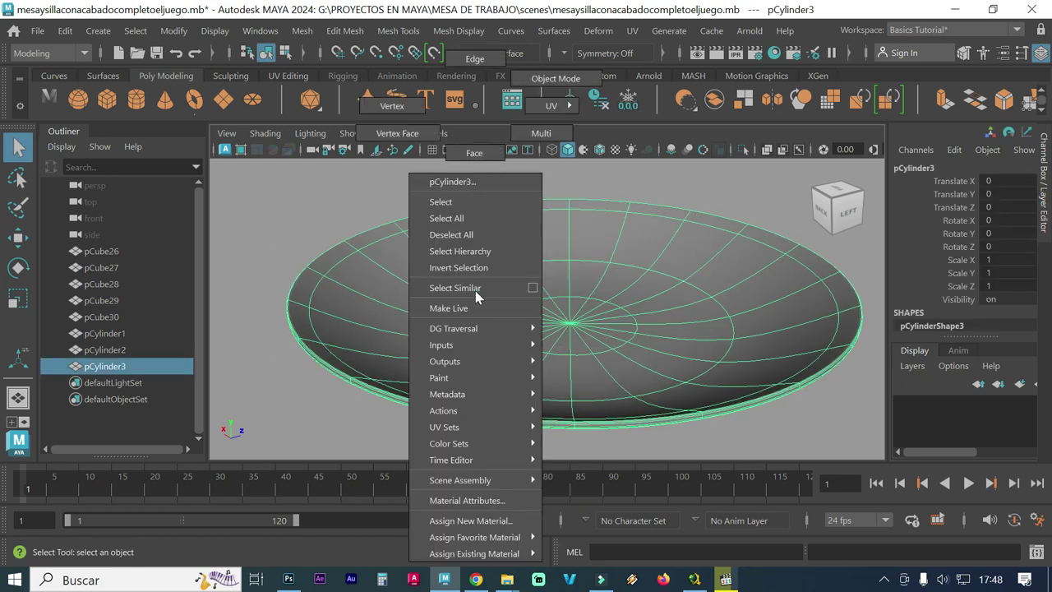
{"action": "left_click", "coordinate": [558, 77]}
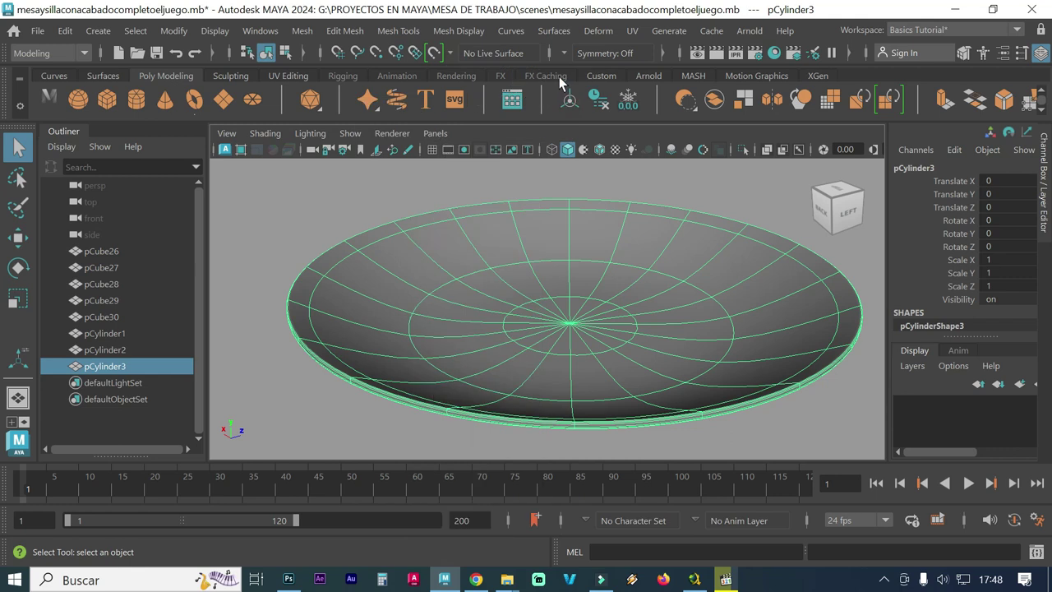
{"action": "key", "text": "1"}
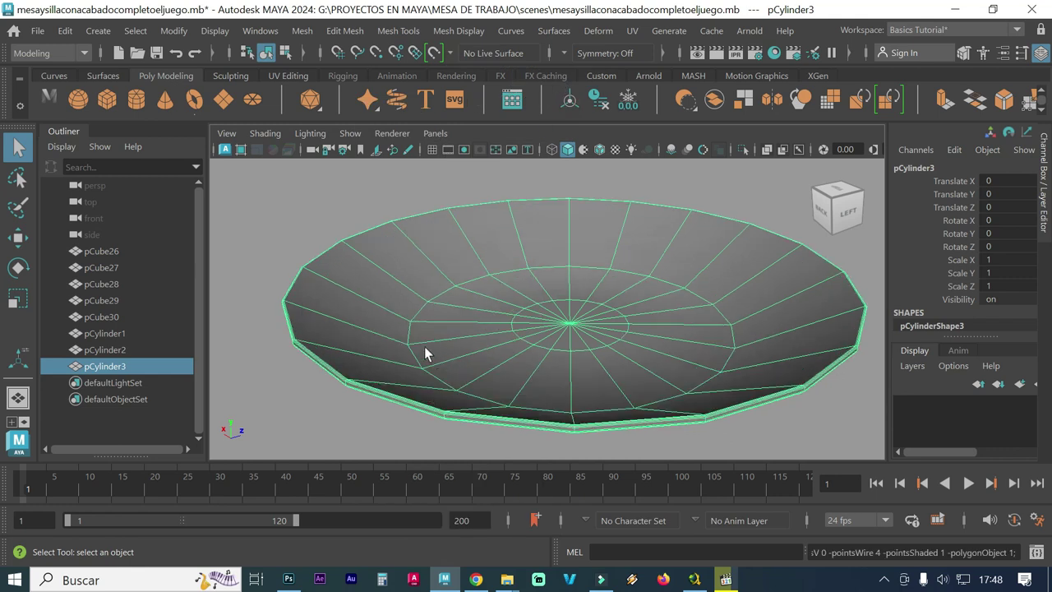
{"action": "scroll", "coordinate": [455, 355], "scroll_direction": "up", "scroll_amount": 2}
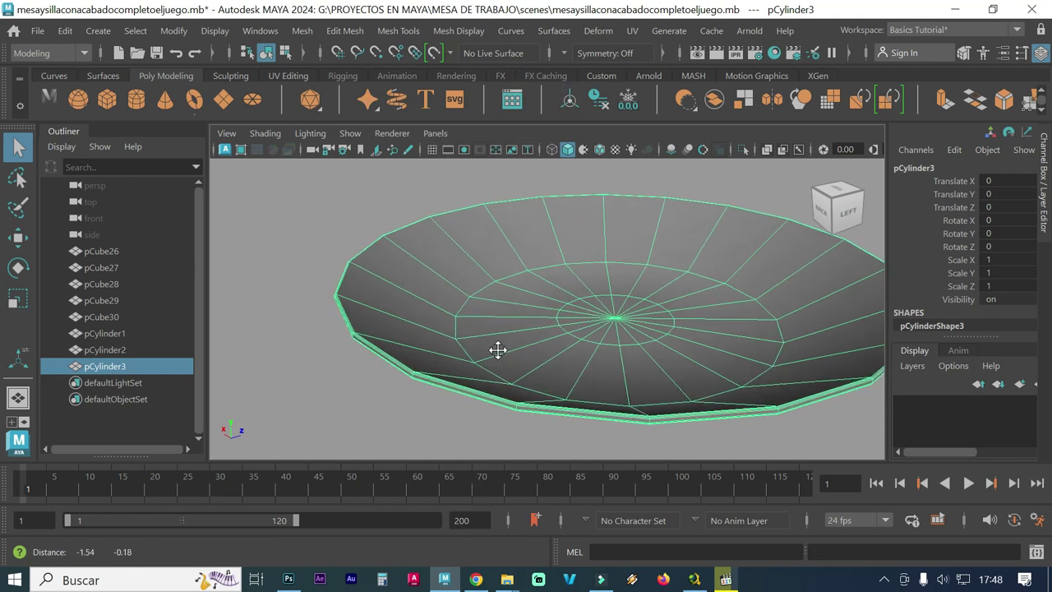
{"action": "scroll", "coordinate": [488, 348], "scroll_direction": "up", "scroll_amount": 2}
{"action": "scroll", "coordinate": [544, 355], "scroll_direction": "up", "scroll_amount": 2}
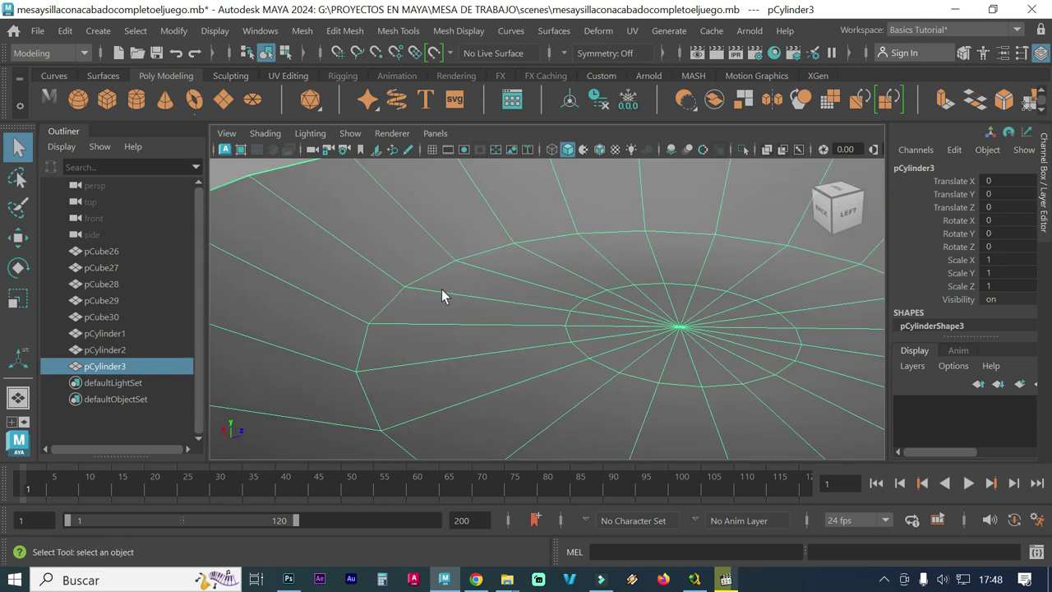
- Insert two edge loops along the plate's inner rim and beside its outer rim edge
{"action": "left_click", "coordinate": [369, 31]}
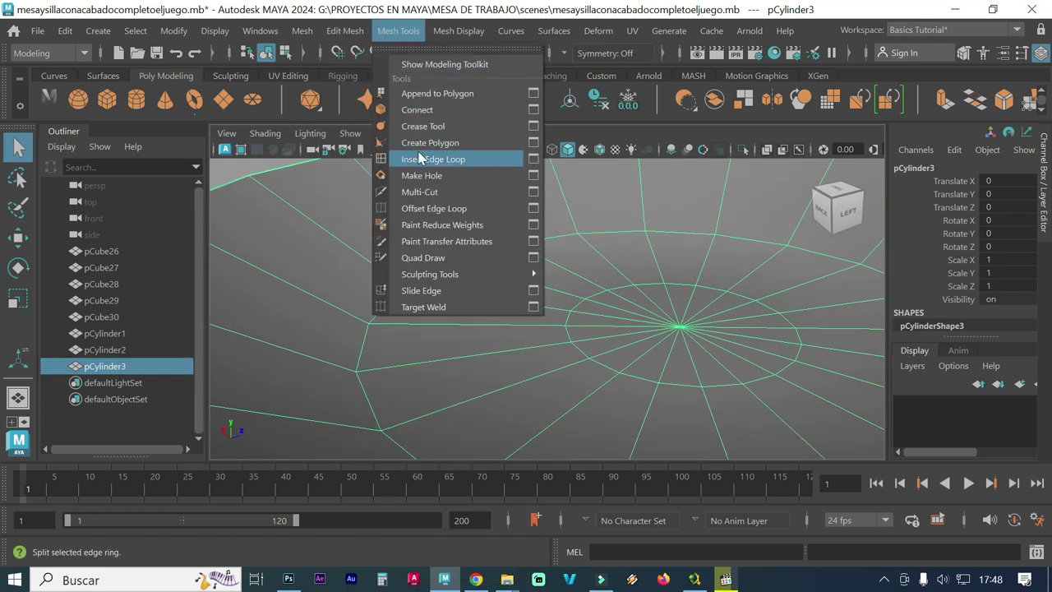
{"action": "left_click", "coordinate": [421, 158]}
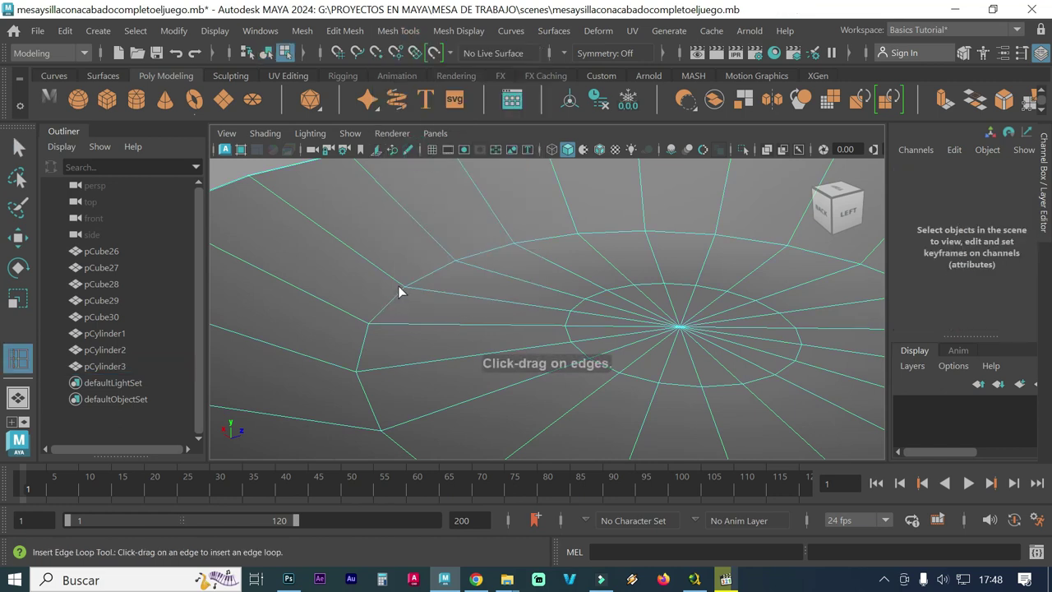
{"action": "left_click", "coordinate": [375, 378]}
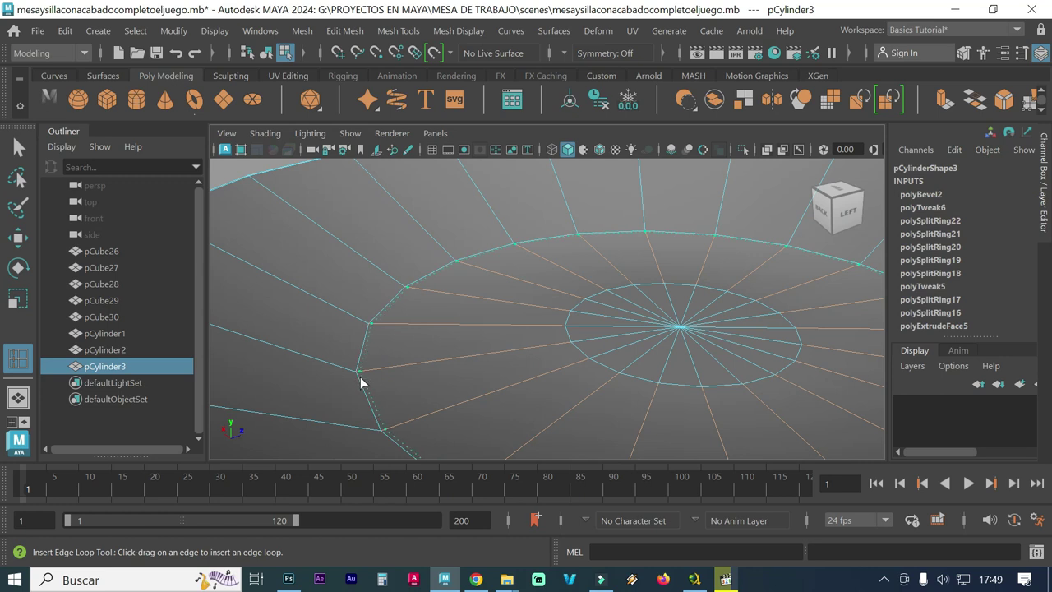
{"action": "left_click", "coordinate": [362, 382]}
{"action": "scroll", "coordinate": [339, 371], "scroll_direction": "up", "scroll_amount": 2}
{"action": "scroll", "coordinate": [437, 363], "scroll_direction": "up", "scroll_amount": 2}
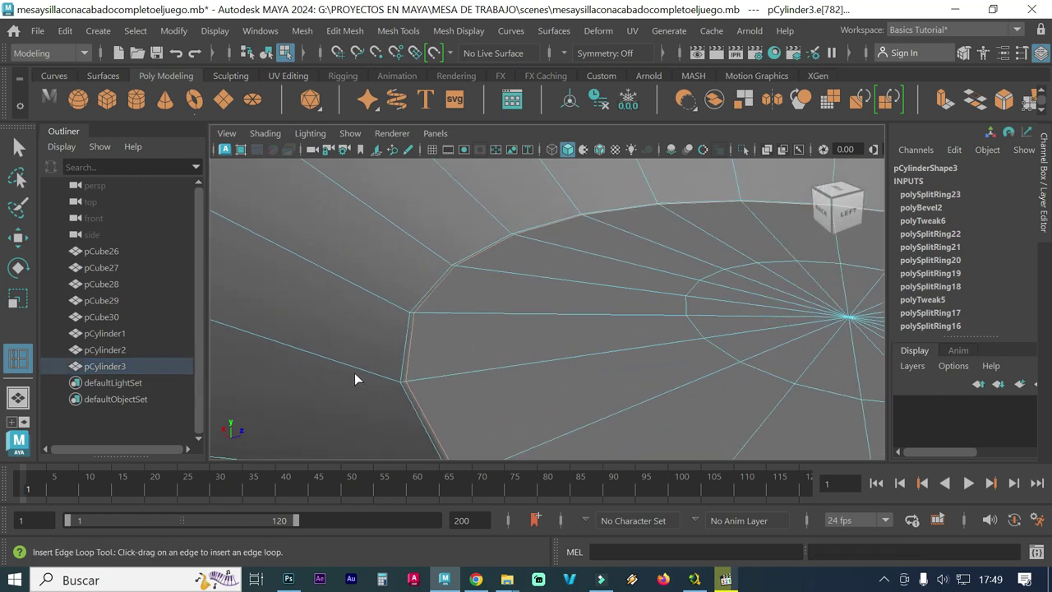
{"action": "left_click_drag", "start_coordinate": [399, 383], "coordinate": [400, 384]}
{"action": "left_click_drag", "start_coordinate": [394, 383], "coordinate": [394, 383]}
{"action": "scroll", "coordinate": [444, 382], "scroll_direction": "down", "scroll_amount": 1}
{"action": "scroll", "coordinate": [435, 366], "scroll_direction": "down", "scroll_amount": 2}
{"action": "scroll", "coordinate": [477, 350], "scroll_direction": "down", "scroll_amount": 2}
{"action": "scroll", "coordinate": [460, 333], "scroll_direction": "down", "scroll_amount": 1}
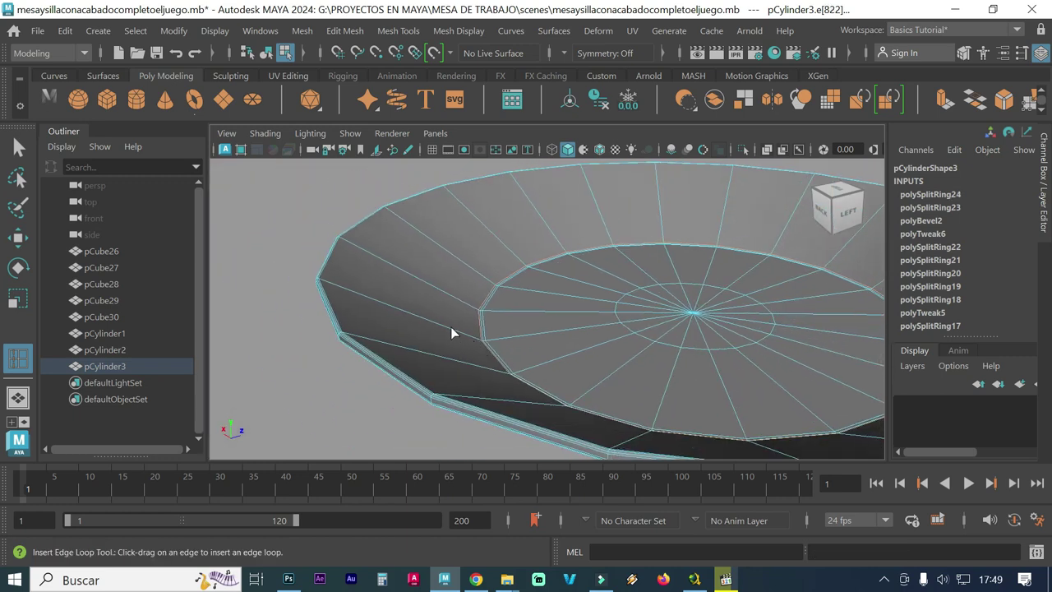
{"action": "right_click_drag", "start_coordinate": [372, 309], "coordinate": [452, 90]}
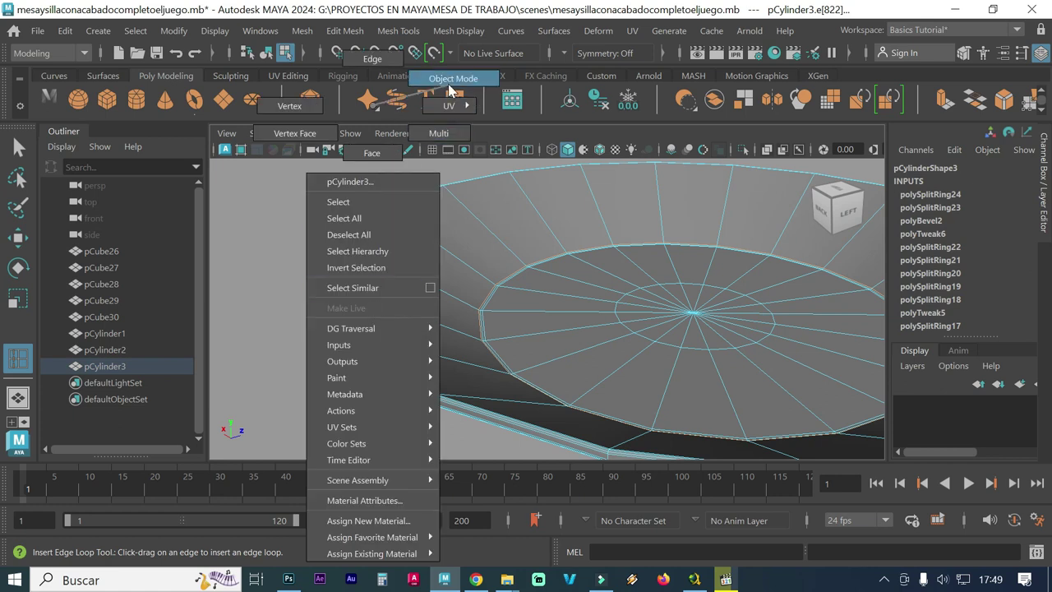
- Turn on smooth mesh preview for pCylinder3 with the 3 key, then deselect it
{"action": "left_click", "coordinate": [444, 256]}
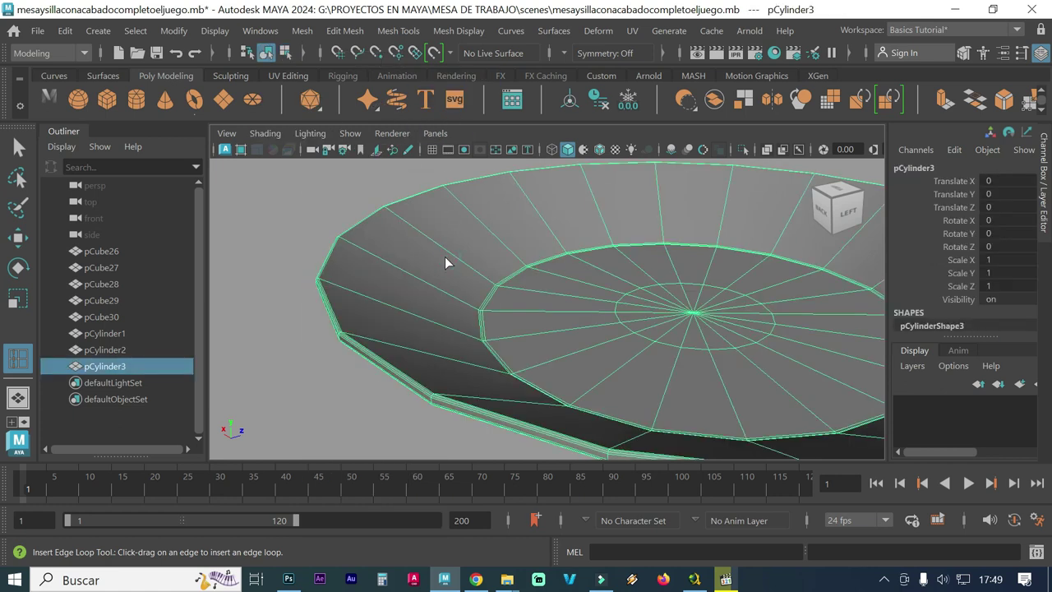
{"action": "key", "text": "3"}
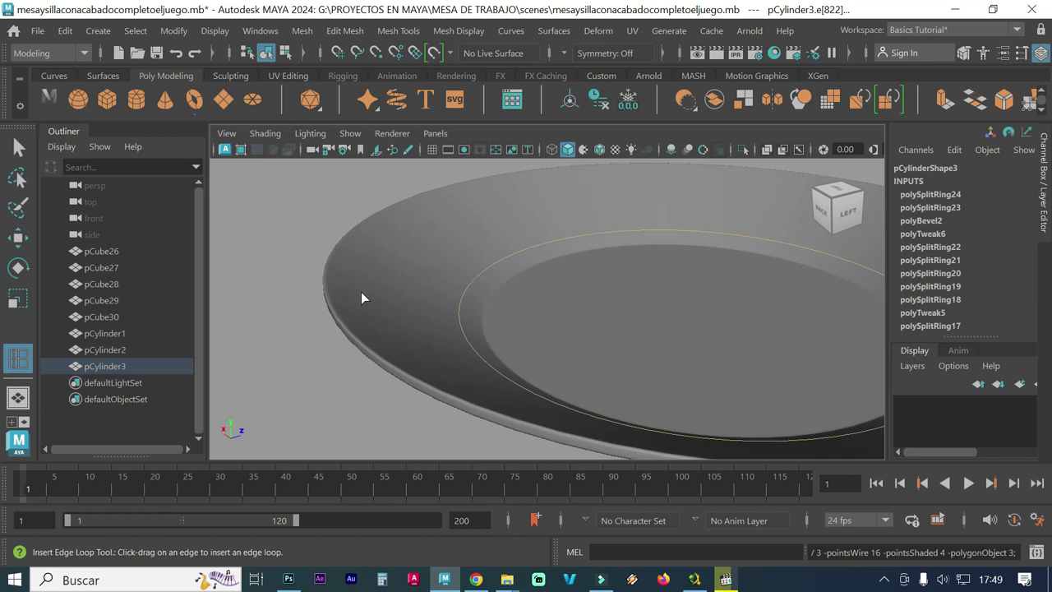
{"action": "left_click", "coordinate": [267, 383]}
- Orbit around the smoothed plate to inspect its rounded rim, then return home and zoom out
{"action": "left_click_drag", "start_coordinate": [275, 388], "coordinate": [426, 372], "text": "alt"}
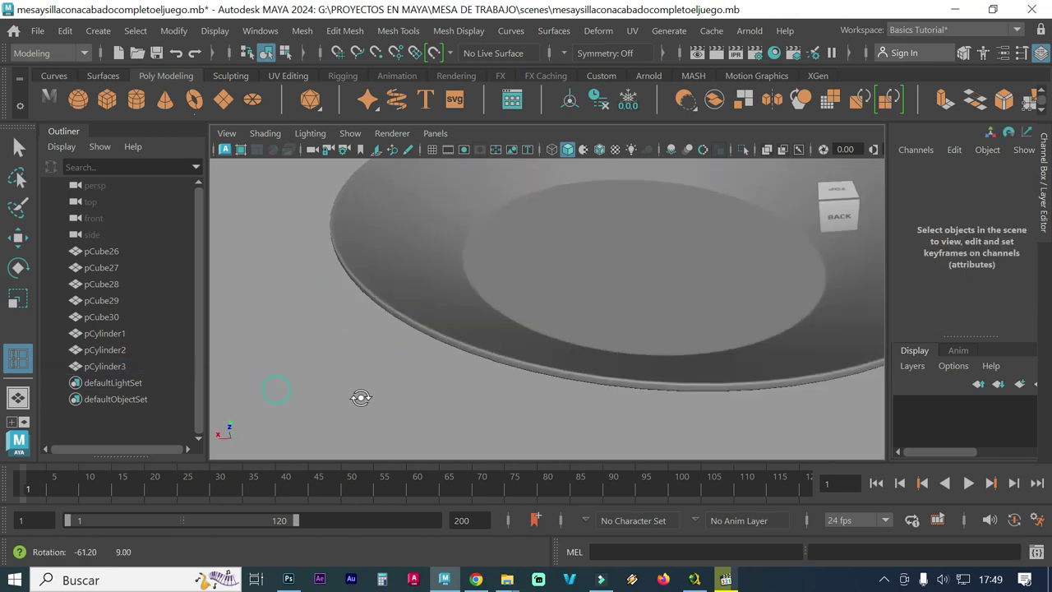
{"action": "right_click_drag", "start_coordinate": [426, 378], "coordinate": [376, 342], "text": "alt"}
{"action": "left_click_drag", "start_coordinate": [375, 343], "coordinate": [531, 334], "text": "alt"}
{"action": "right_click_drag", "start_coordinate": [531, 333], "coordinate": [406, 326], "text": "alt"}
{"action": "left_click_drag", "start_coordinate": [406, 327], "coordinate": [509, 317], "text": "alt"}
{"action": "right_click_drag", "start_coordinate": [458, 305], "coordinate": [547, 317], "text": "alt"}
{"action": "mouse_move", "coordinate": [547, 317]}
{"action": "left_mouse_down", "text": "alt"}
{"action": "mouse_move", "coordinate": [476, 304]}
{"action": "mouse_move", "coordinate": [478, 322]}
{"action": "left_mouse_up", "text": "alt"}
{"action": "right_click_drag", "start_coordinate": [657, 307], "coordinate": [507, 310], "text": "alt"}
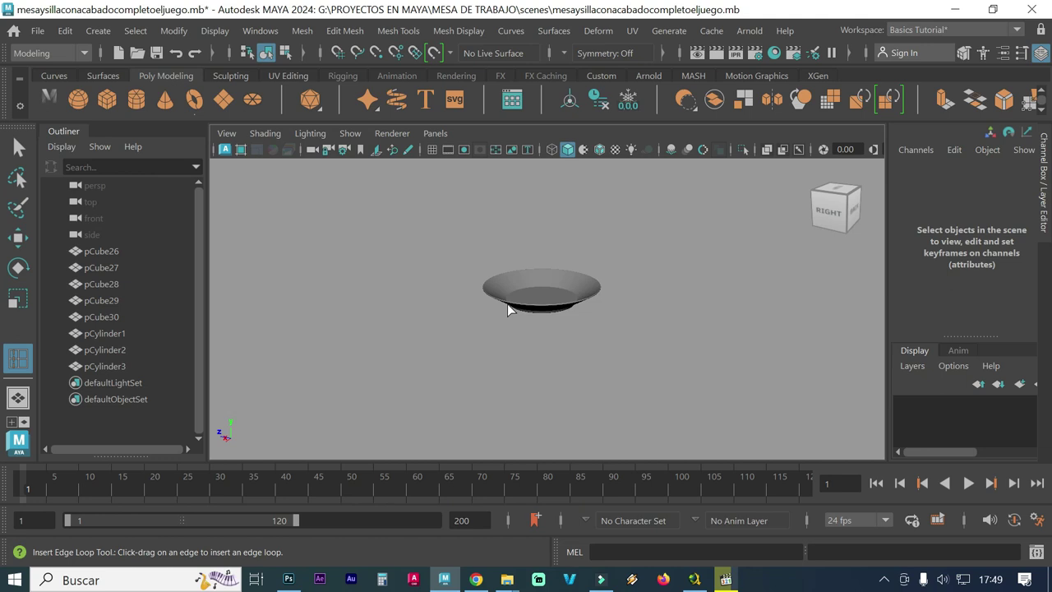
{"action": "mouse_move", "coordinate": [836, 211]}
{"action": "left_click", "coordinate": [811, 172]}
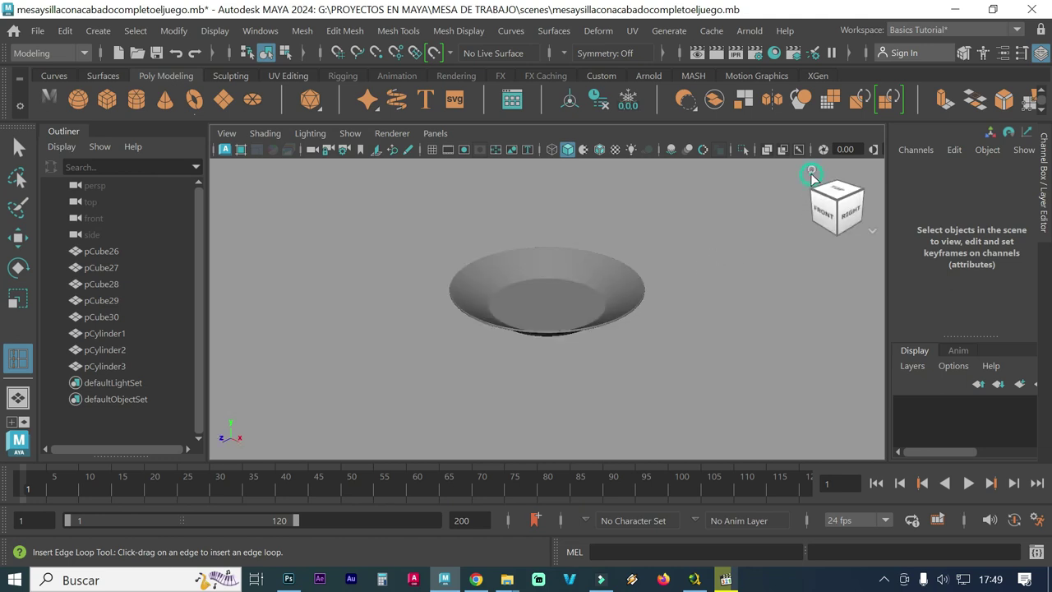
{"action": "scroll", "coordinate": [688, 283], "scroll_direction": "down", "scroll_amount": 5}
{"action": "scroll", "coordinate": [560, 254], "scroll_direction": "down", "scroll_amount": 2}
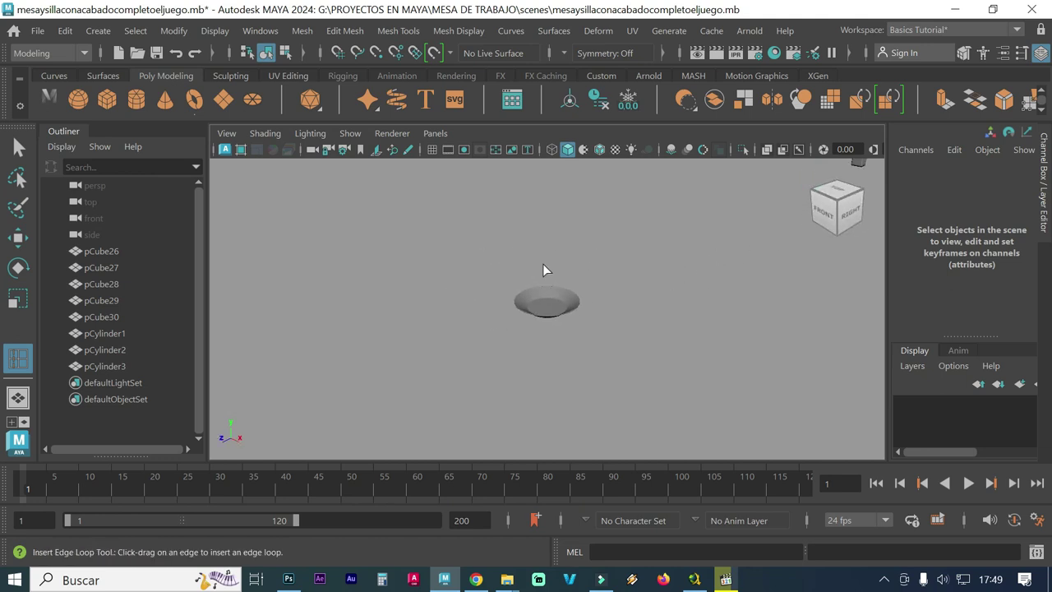
{"action": "scroll", "coordinate": [542, 264], "scroll_direction": "down", "scroll_amount": 2}
{"action": "scroll", "coordinate": [548, 275], "scroll_direction": "down", "scroll_amount": 1}
- Raise pCylinder3 to tabletop height by setting Translate Y to 81
{"action": "middle_click_drag", "start_coordinate": [630, 266], "coordinate": [558, 345], "text": "alt"}
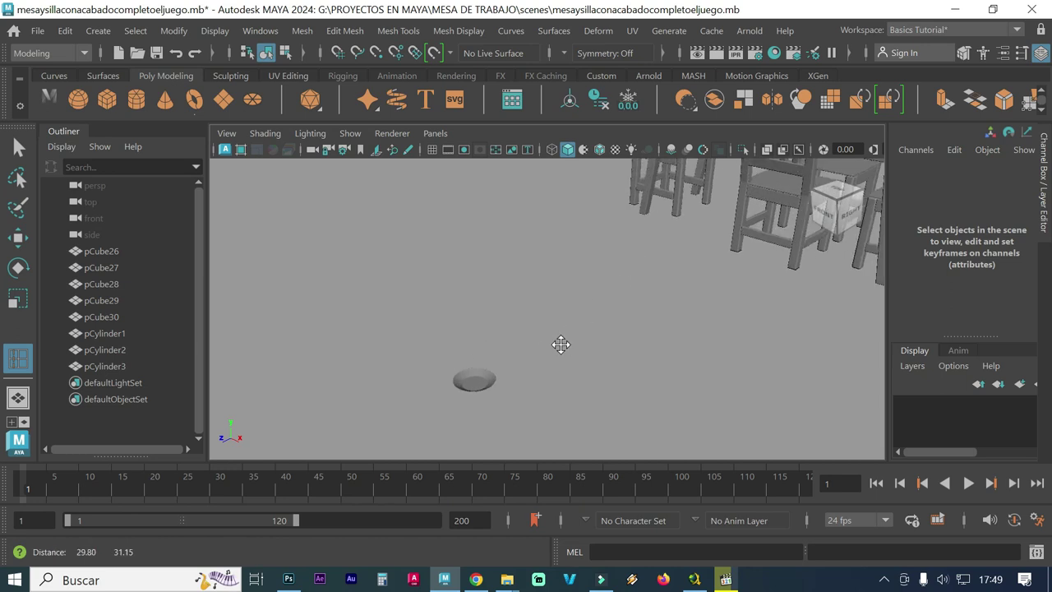
{"action": "left_click", "coordinate": [476, 386]}
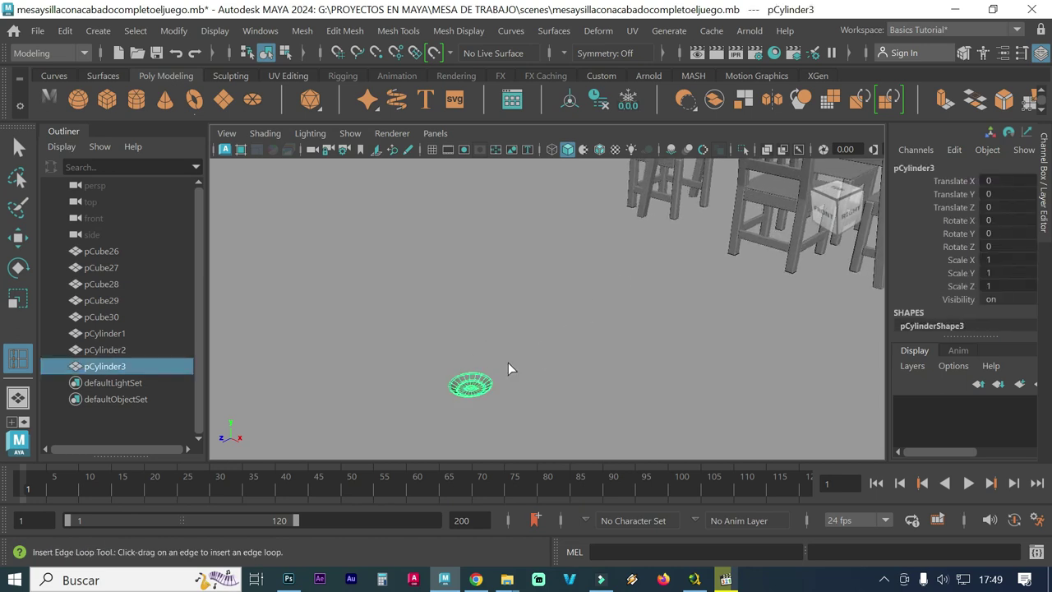
{"action": "key", "text": "w"}
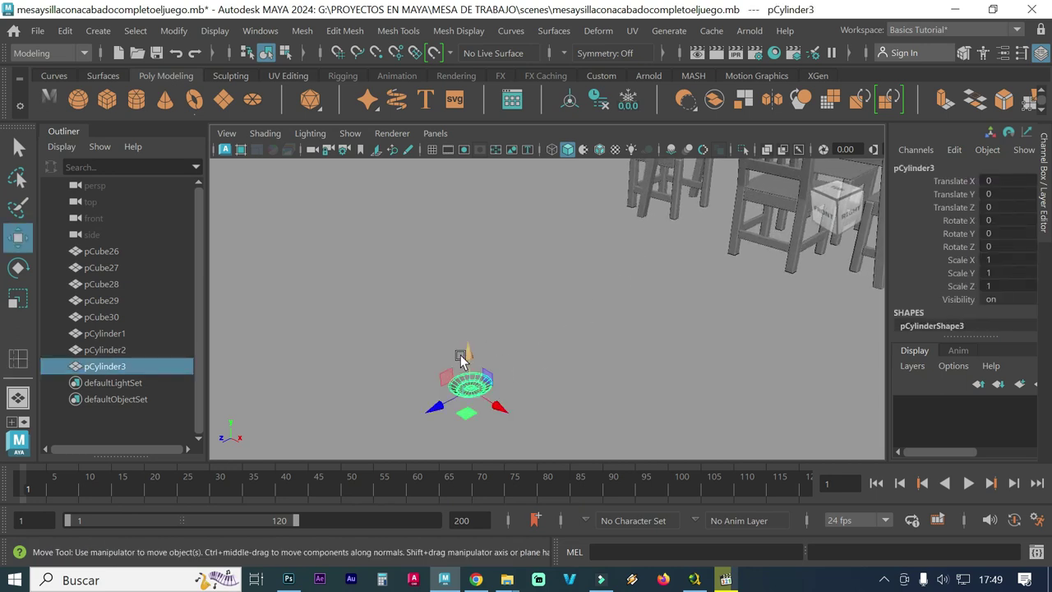
{"action": "left_click_drag", "start_coordinate": [463, 356], "coordinate": [466, 319]}
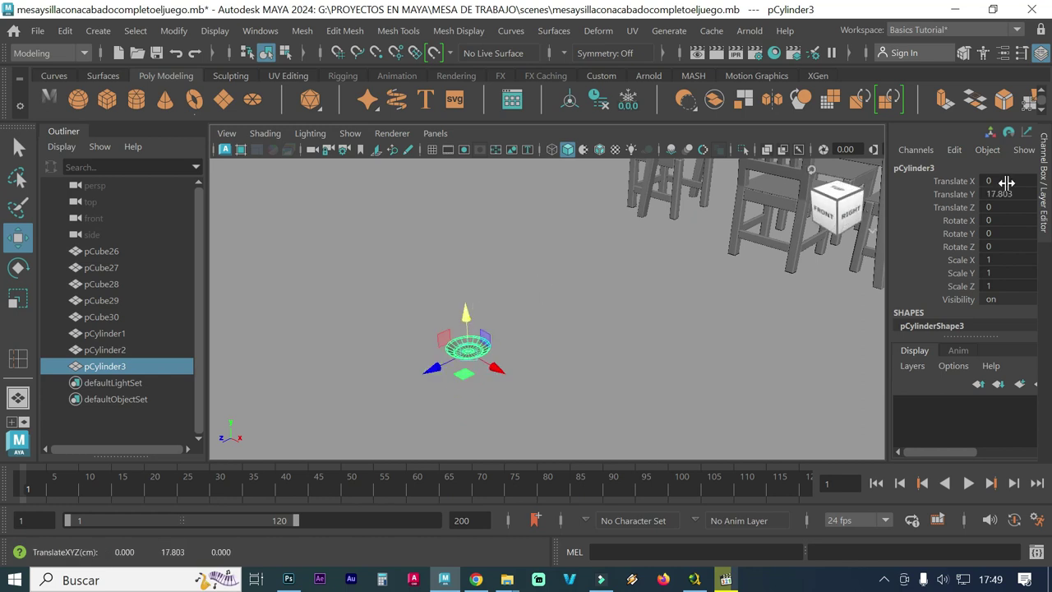
{"action": "double_click", "coordinate": [1001, 193]}
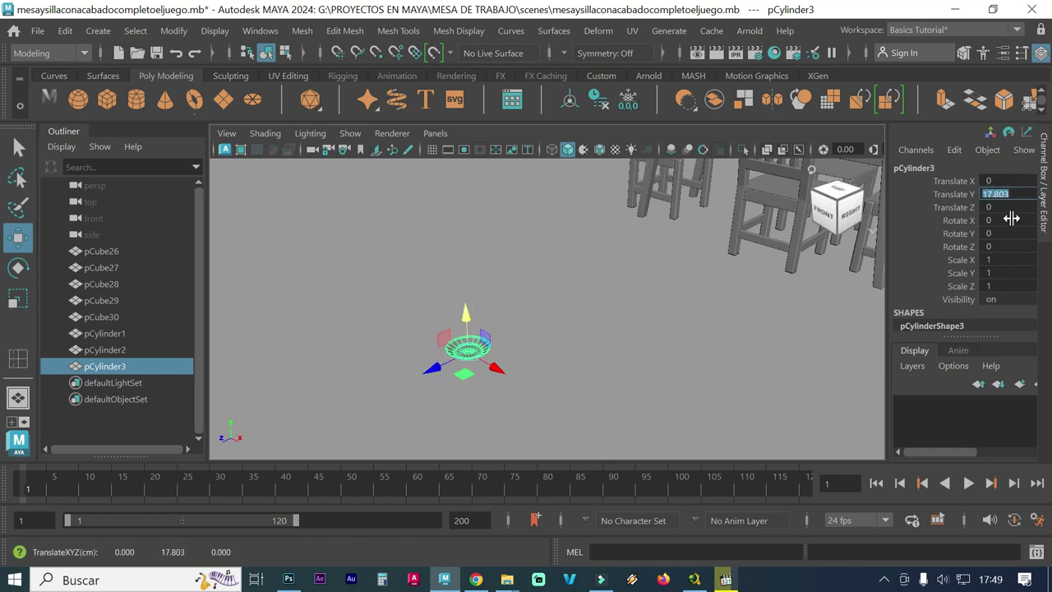
{"action": "type", "text": "81"}
{"action": "key", "text": "Return"}
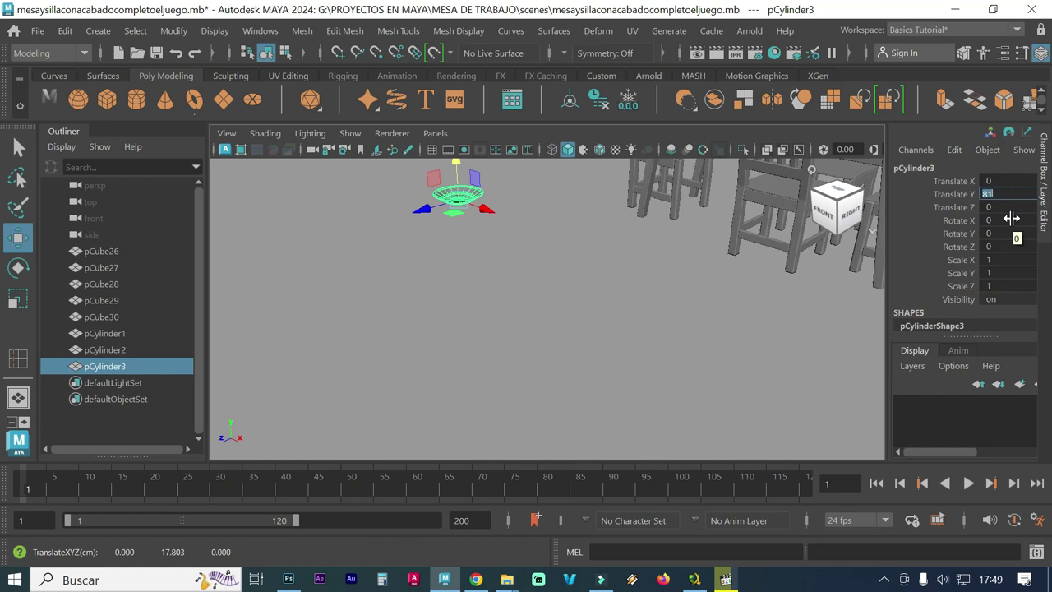
- Slide the plate onto the table beside the other plate (X 11.773, Z -224.906), then deselect
{"action": "left_click_drag", "start_coordinate": [634, 235], "coordinate": [553, 358], "text": "alt"}
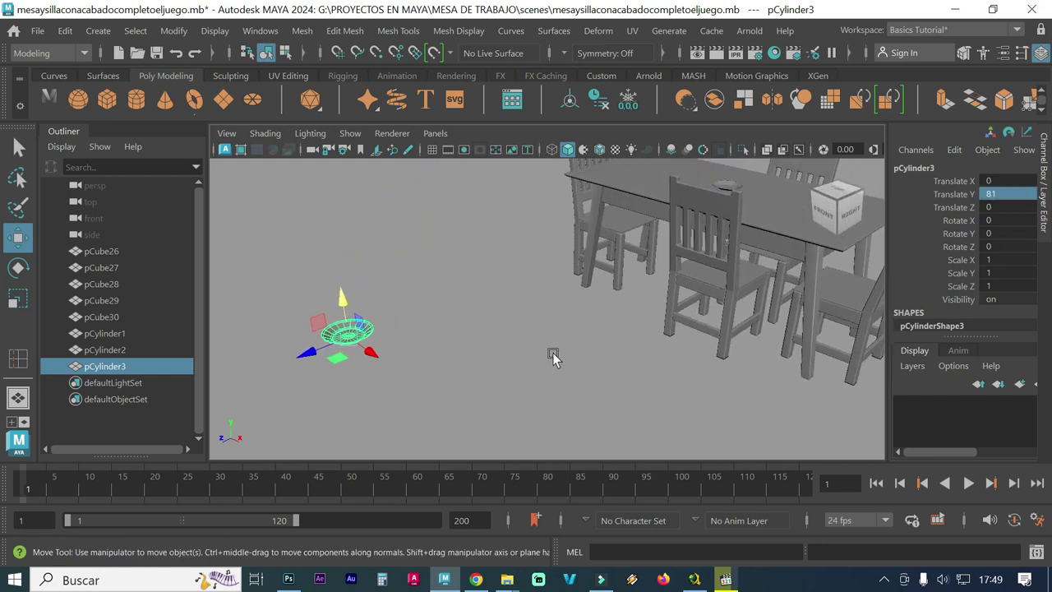
{"action": "mouse_move", "coordinate": [312, 359]}
{"action": "left_mouse_down"}
{"action": "mouse_move", "coordinate": [689, 232]}
{"action": "mouse_move", "coordinate": [694, 216]}
{"action": "mouse_move", "coordinate": [563, 365]}
{"action": "left_mouse_up"}
{"action": "mouse_move", "coordinate": [563, 365]}
{"action": "right_mouse_down", "text": "alt"}
{"action": "mouse_move", "coordinate": [645, 372]}
{"action": "mouse_move", "coordinate": [716, 341]}
{"action": "mouse_move", "coordinate": [635, 351]}
{"action": "right_mouse_up", "text": "alt"}
{"action": "left_click_drag", "start_coordinate": [634, 352], "coordinate": [575, 362], "text": "alt"}
{"action": "mouse_move", "coordinate": [575, 362]}
{"action": "right_mouse_down", "text": "alt"}
{"action": "mouse_move", "coordinate": [635, 324]}
{"action": "mouse_move", "coordinate": [717, 320]}
{"action": "mouse_move", "coordinate": [680, 338]}
{"action": "mouse_move", "coordinate": [683, 347]}
{"action": "mouse_move", "coordinate": [582, 337]}
{"action": "right_mouse_up", "text": "alt"}
{"action": "mouse_move", "coordinate": [475, 314]}
{"action": "right_mouse_down", "text": "alt"}
{"action": "mouse_move", "coordinate": [646, 295]}
{"action": "mouse_move", "coordinate": [566, 310]}
{"action": "mouse_move", "coordinate": [540, 302]}
{"action": "right_mouse_up", "text": "alt"}
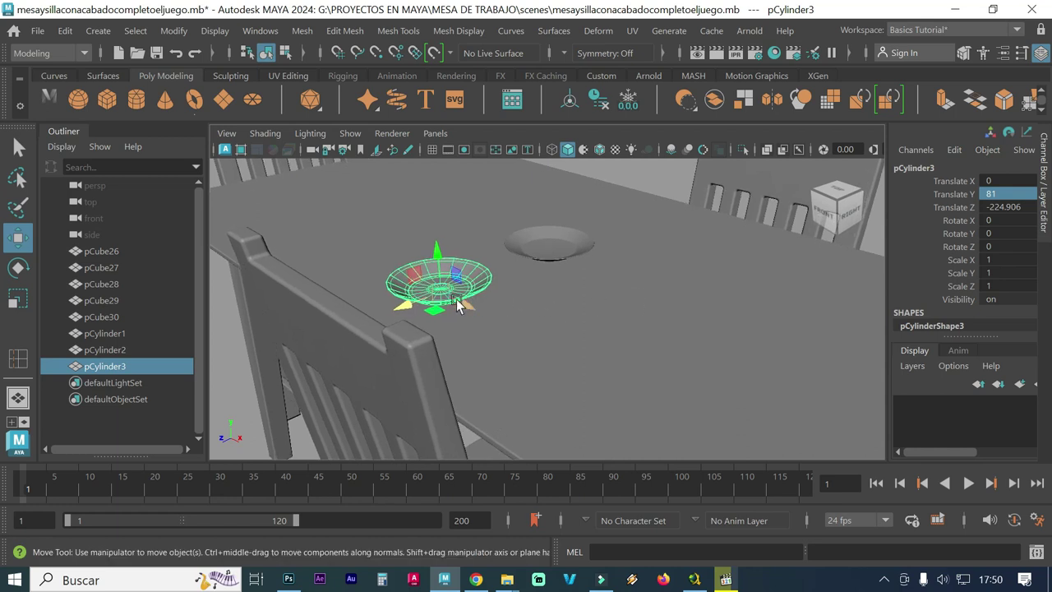
{"action": "left_click_drag", "start_coordinate": [466, 308], "coordinate": [510, 340]}
{"action": "mouse_move", "coordinate": [482, 383]}
{"action": "left_mouse_down", "text": "alt"}
{"action": "mouse_move", "coordinate": [531, 387]}
{"action": "mouse_move", "coordinate": [462, 399]}
{"action": "mouse_move", "coordinate": [463, 381]}
{"action": "left_mouse_up", "text": "alt"}
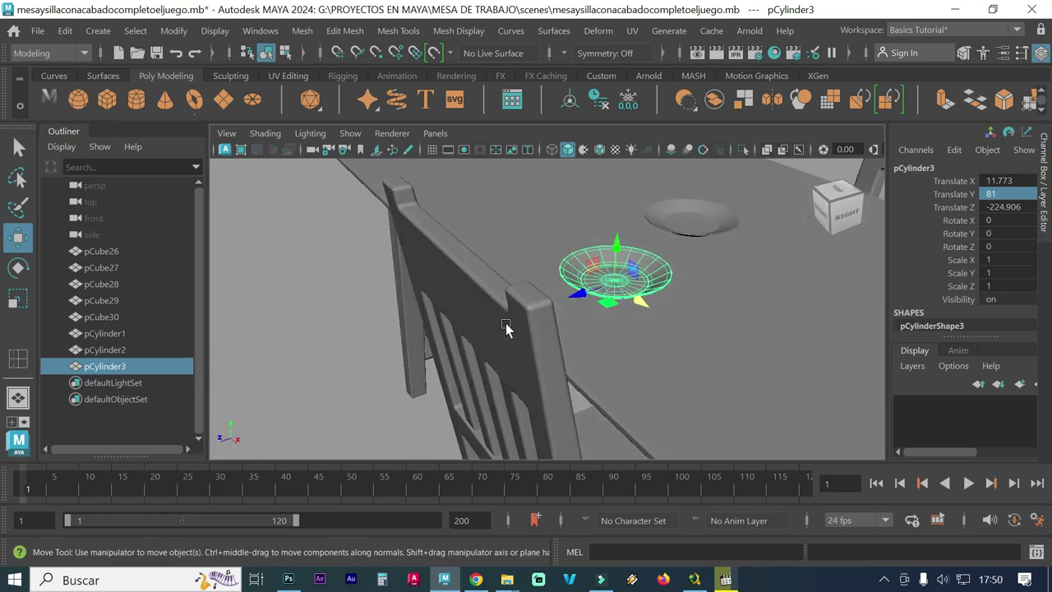
{"action": "mouse_move", "coordinate": [672, 359]}
{"action": "right_mouse_down", "text": "alt"}
{"action": "mouse_move", "coordinate": [646, 359]}
{"action": "mouse_move", "coordinate": [669, 340]}
{"action": "mouse_move", "coordinate": [475, 300]}
{"action": "mouse_move", "coordinate": [712, 329]}
{"action": "mouse_move", "coordinate": [291, 255]}
{"action": "mouse_move", "coordinate": [493, 245]}
{"action": "right_mouse_up", "text": "alt"}
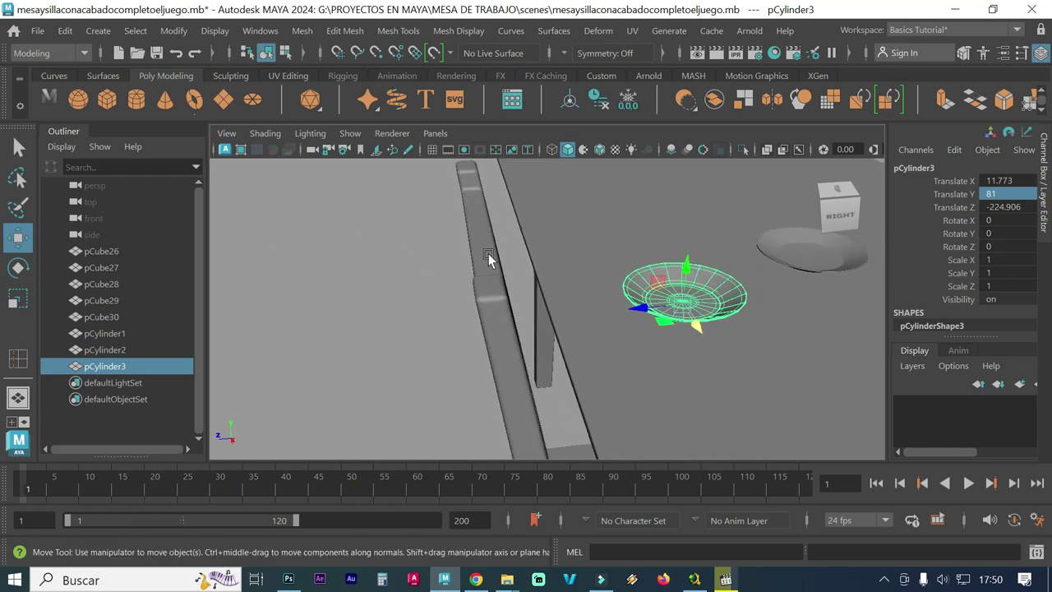
{"action": "left_click", "coordinate": [396, 269]}
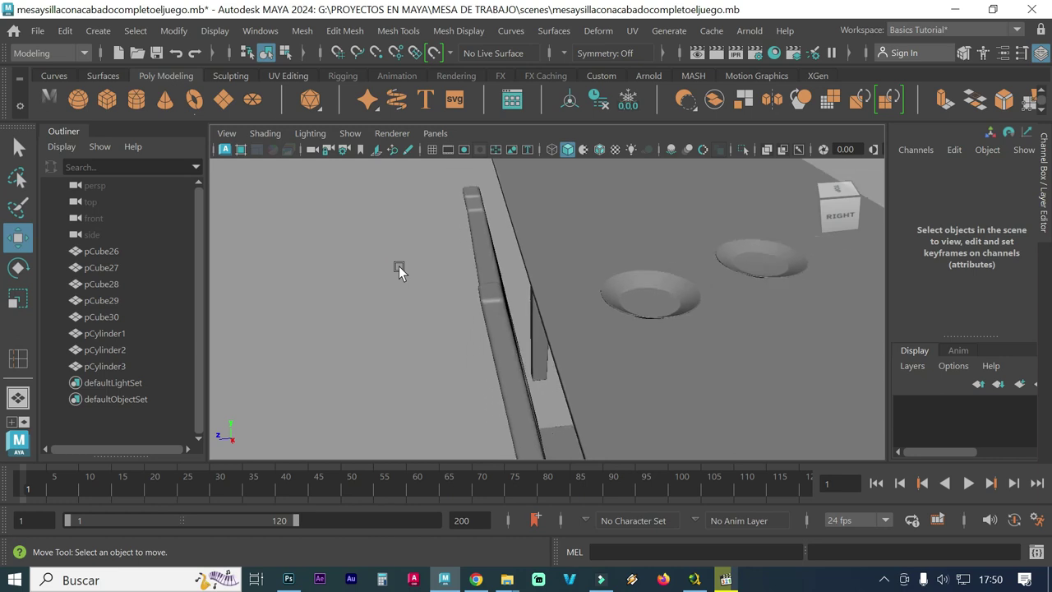
{"action": "scroll", "coordinate": [399, 266], "scroll_direction": "down", "scroll_amount": 3}
{"action": "scroll", "coordinate": [399, 266], "scroll_direction": "down", "scroll_amount": 3}
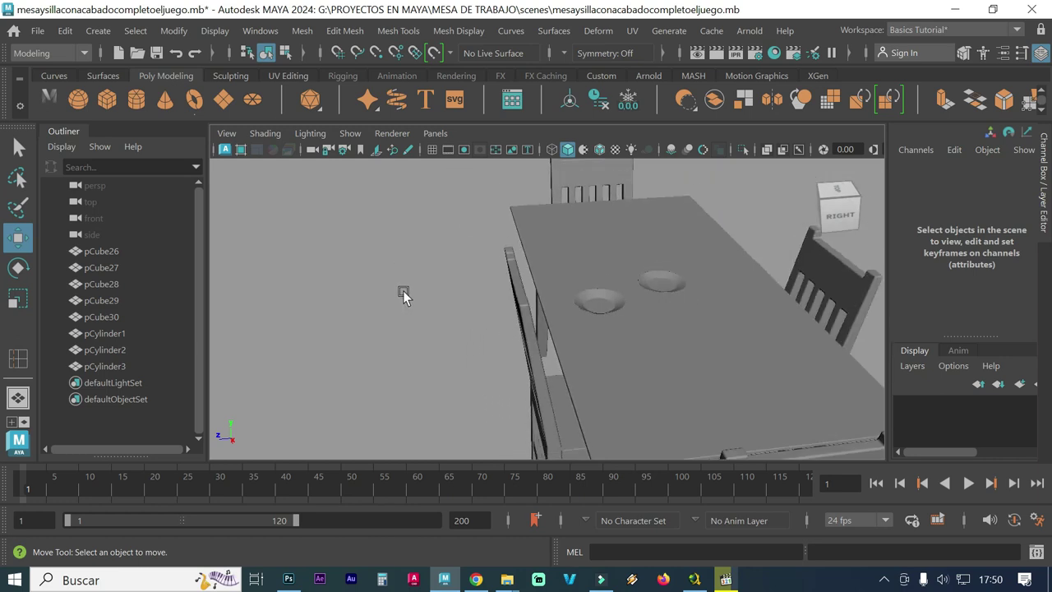
{"action": "mouse_move", "coordinate": [397, 298]}
{"action": "left_mouse_down", "text": "alt"}
{"action": "mouse_move", "coordinate": [526, 305]}
{"action": "mouse_move", "coordinate": [679, 242]}
{"action": "mouse_move", "coordinate": [695, 295]}
{"action": "mouse_move", "coordinate": [591, 305]}
{"action": "mouse_move", "coordinate": [516, 333]}
{"action": "left_mouse_up", "text": "alt"}
{"action": "scroll", "coordinate": [542, 269], "scroll_direction": "up", "scroll_amount": 2}
{"action": "scroll", "coordinate": [589, 237], "scroll_direction": "up", "scroll_amount": 2}
{"action": "scroll", "coordinate": [616, 279], "scroll_direction": "up", "scroll_amount": 2}
{"action": "scroll", "coordinate": [640, 322], "scroll_direction": "down", "scroll_amount": 2}
{"action": "scroll", "coordinate": [545, 328], "scroll_direction": "up", "scroll_amount": 1}
{"action": "scroll", "coordinate": [610, 347], "scroll_direction": "up", "scroll_amount": 2}
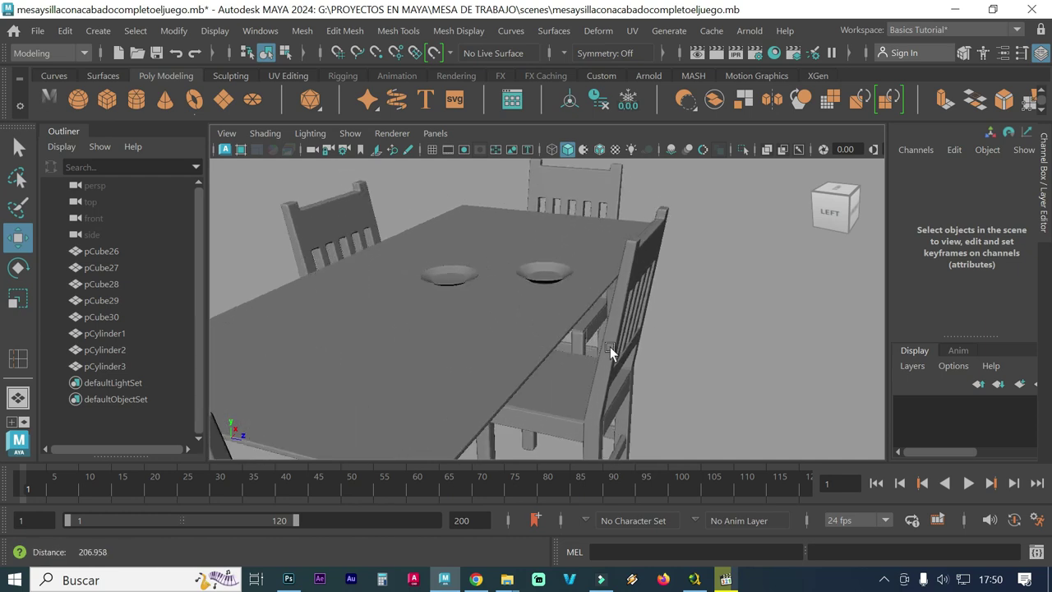
{"action": "scroll", "coordinate": [540, 348], "scroll_direction": "up", "scroll_amount": 2}
{"action": "scroll", "coordinate": [491, 340], "scroll_direction": "up", "scroll_amount": 2}
{"action": "scroll", "coordinate": [551, 337], "scroll_direction": "up", "scroll_amount": 1}
{"action": "mouse_move", "coordinate": [551, 336]}
{"action": "middle_mouse_down", "text": "alt"}
{"action": "mouse_move", "coordinate": [589, 405]}
{"action": "mouse_move", "coordinate": [615, 397]}
{"action": "middle_mouse_up", "text": "alt"}
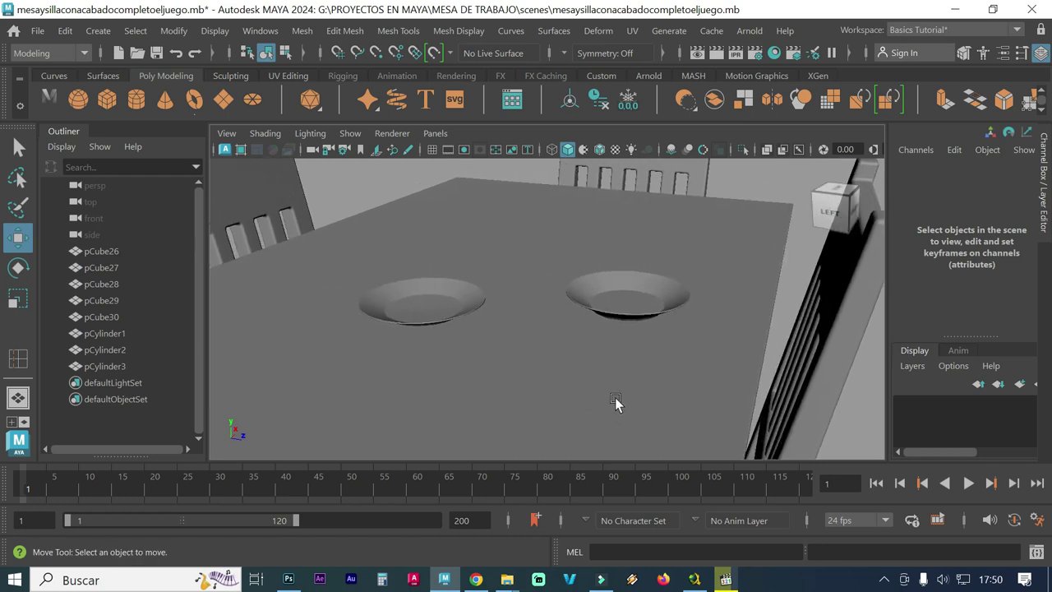